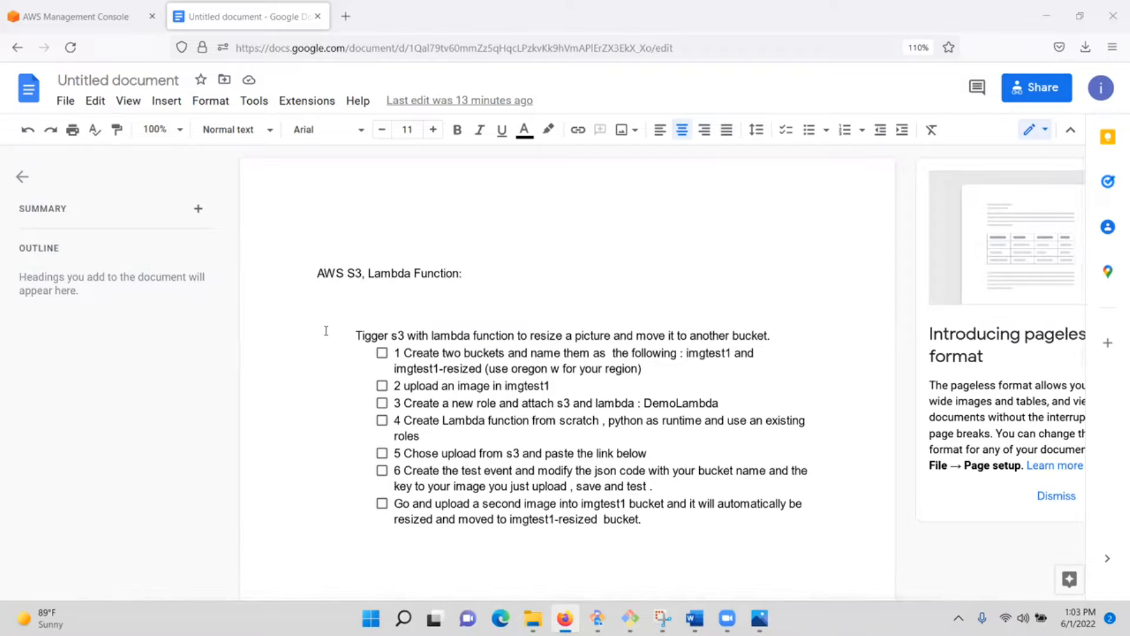
Step: Read through the S3 and Lambda image-resizing checklist and the resources listed below it
{"action": "scroll", "coordinate": [377, 340], "scroll_direction": "down", "scroll_amount": 4}
{"action": "scroll", "coordinate": [373, 349], "scroll_direction": "up", "scroll_amount": 4}
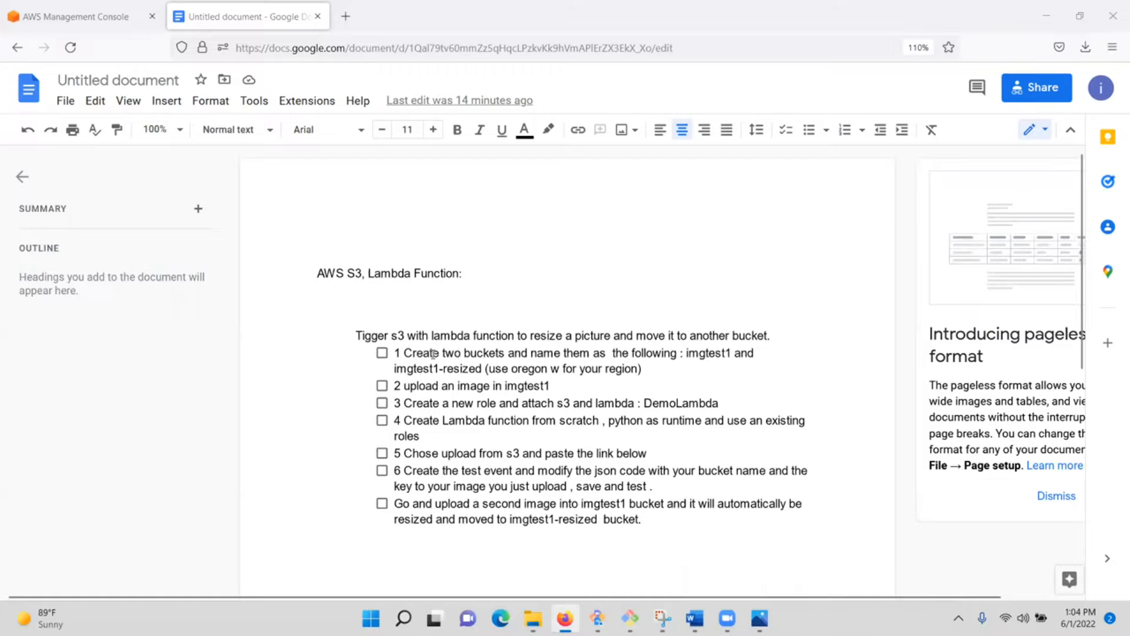
{"action": "scroll", "coordinate": [424, 312], "scroll_direction": "down", "scroll_amount": 2}
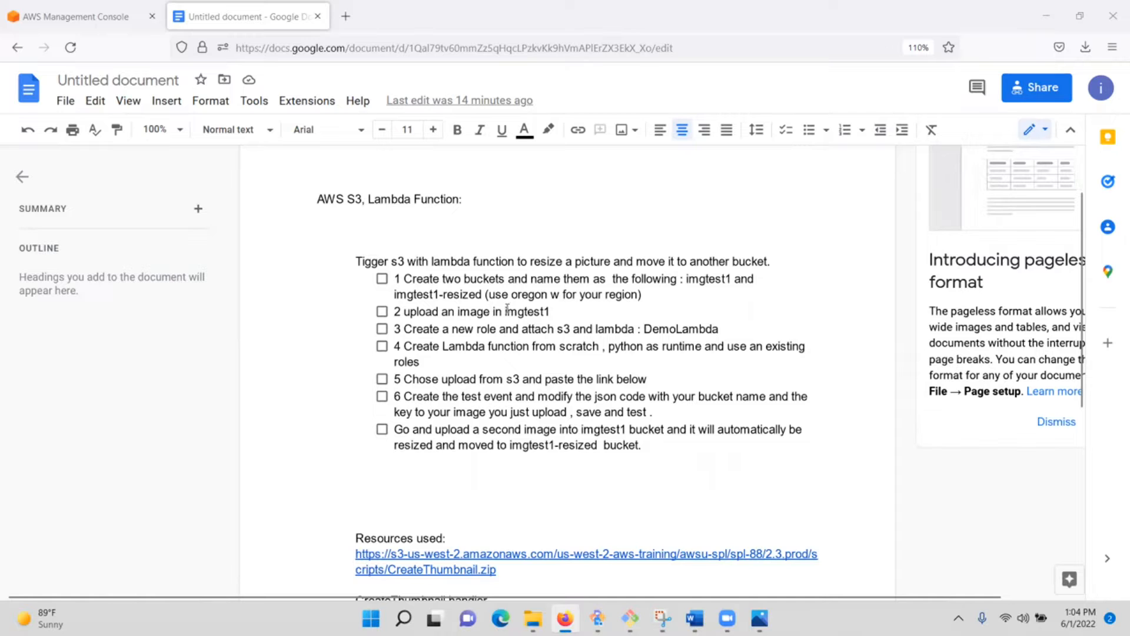
{"action": "scroll", "coordinate": [423, 263], "scroll_direction": "down", "scroll_amount": 2}
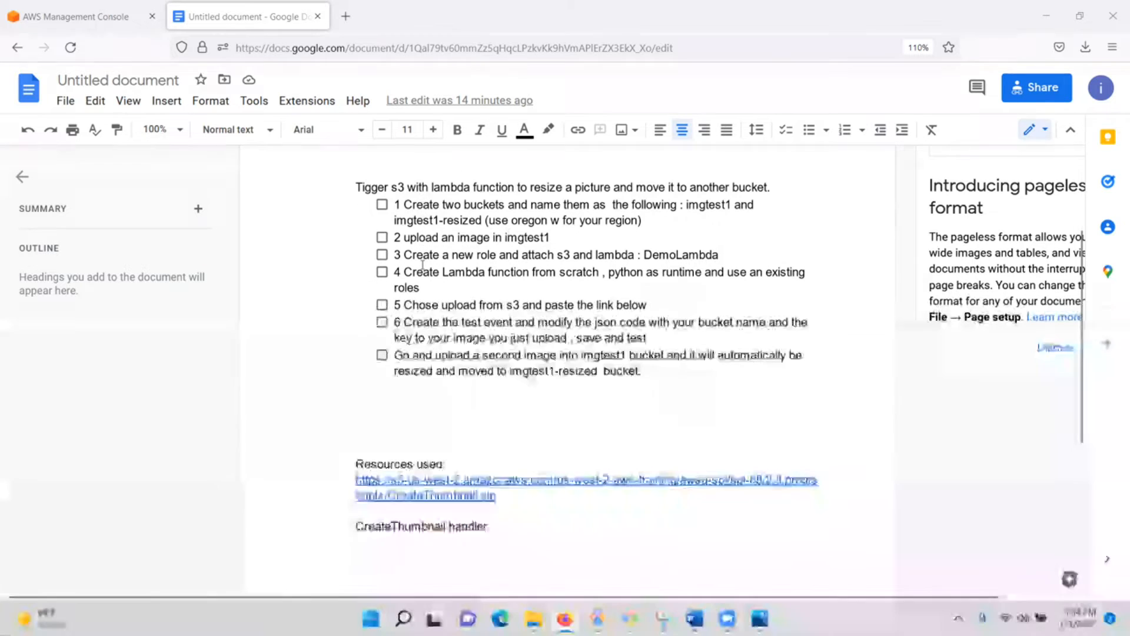
{"action": "scroll", "coordinate": [516, 278], "scroll_direction": "up", "scroll_amount": 2}
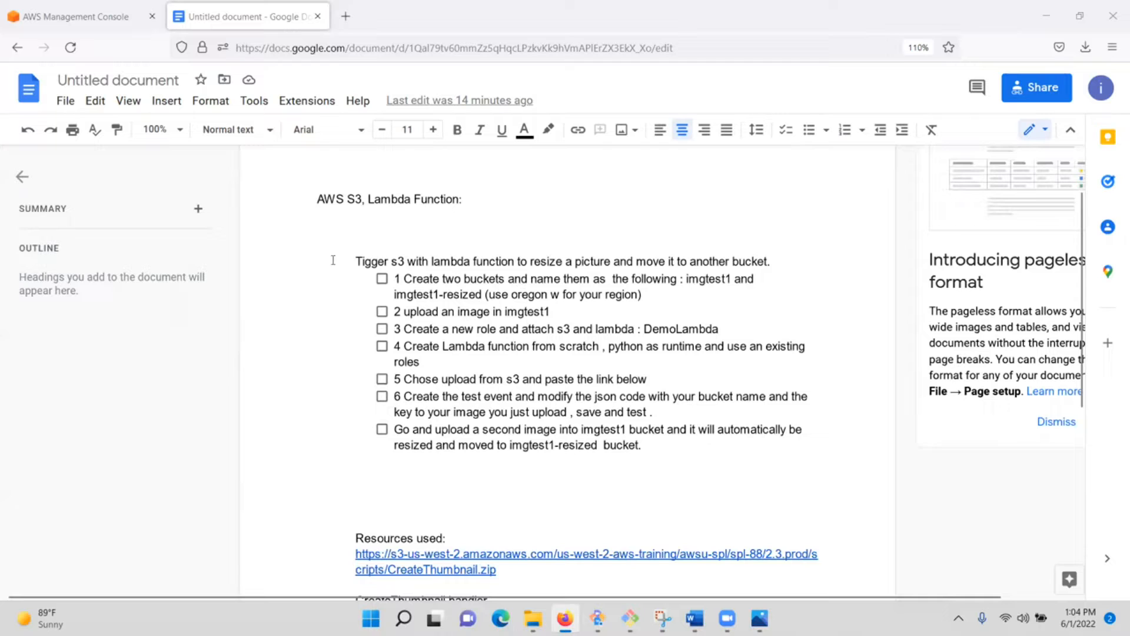
{"action": "left_click_drag", "start_coordinate": [329, 260], "coordinate": [776, 261]}
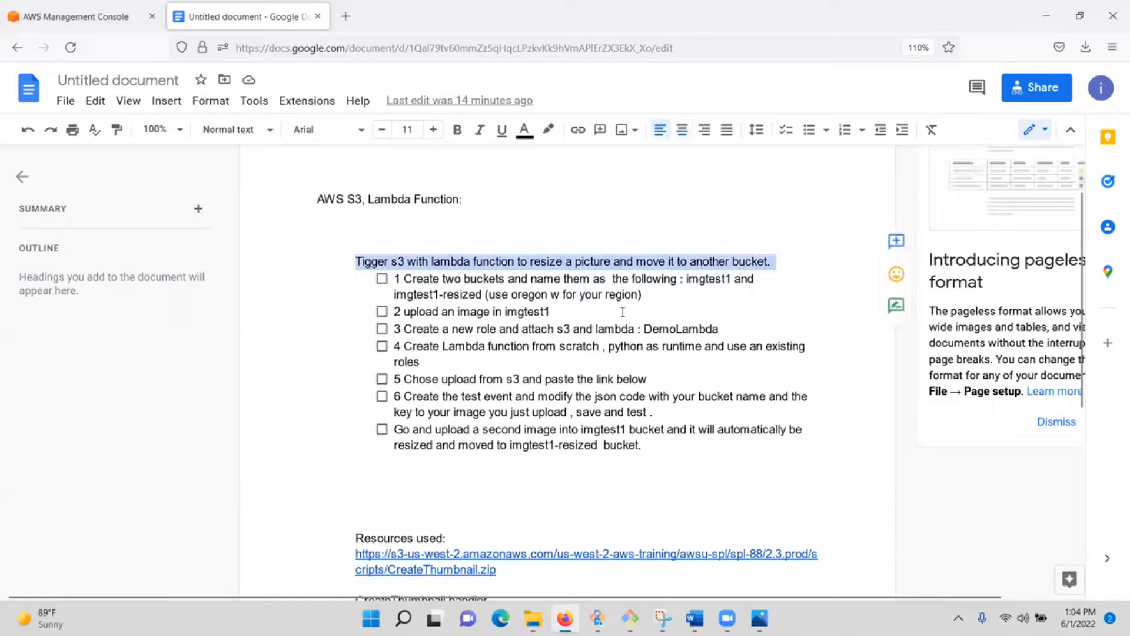
{"action": "left_click", "coordinate": [823, 245]}
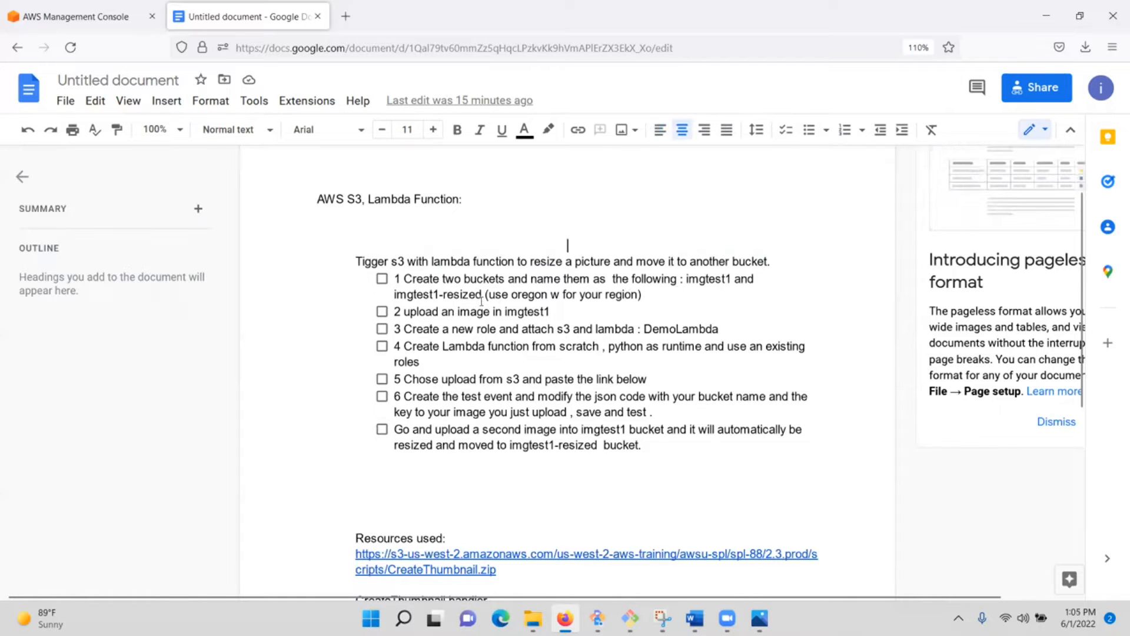
Step: Copy the bucket name imgtest1 from the first checklist item in the document
{"action": "left_click_drag", "start_coordinate": [685, 279], "coordinate": [729, 281]}
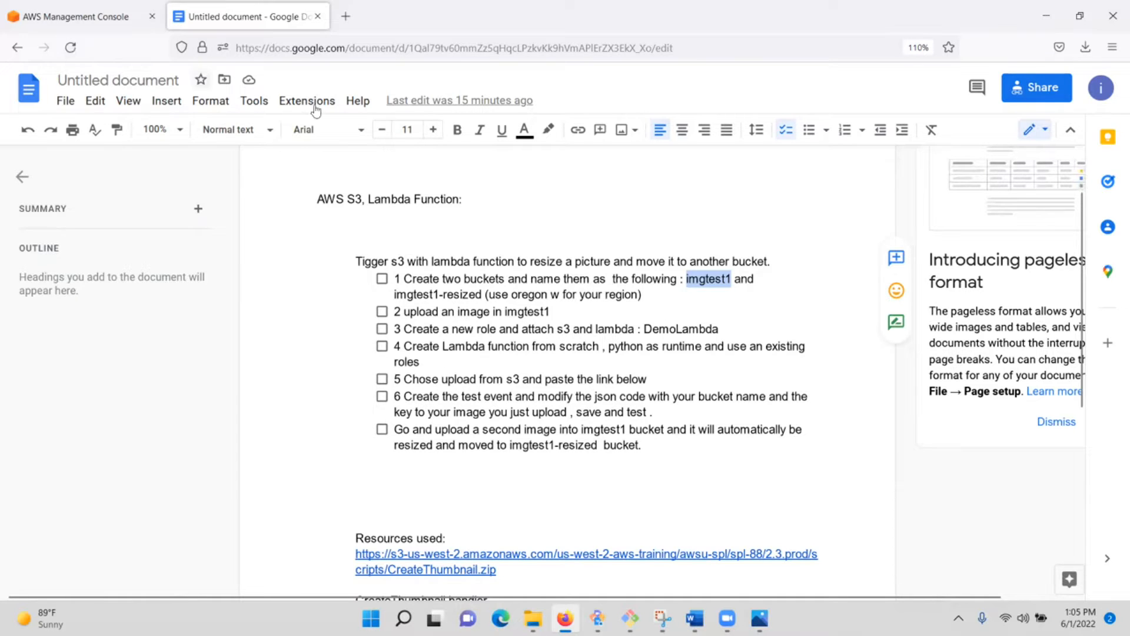
{"action": "left_click", "coordinate": [77, 17]}
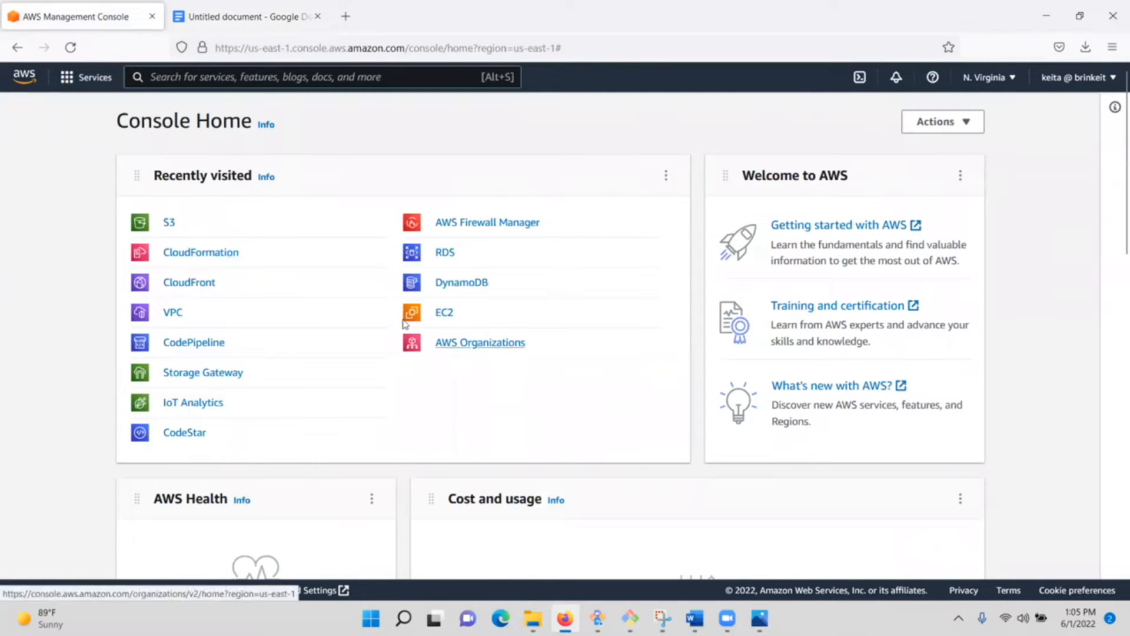
{"action": "left_click", "coordinate": [250, 17]}
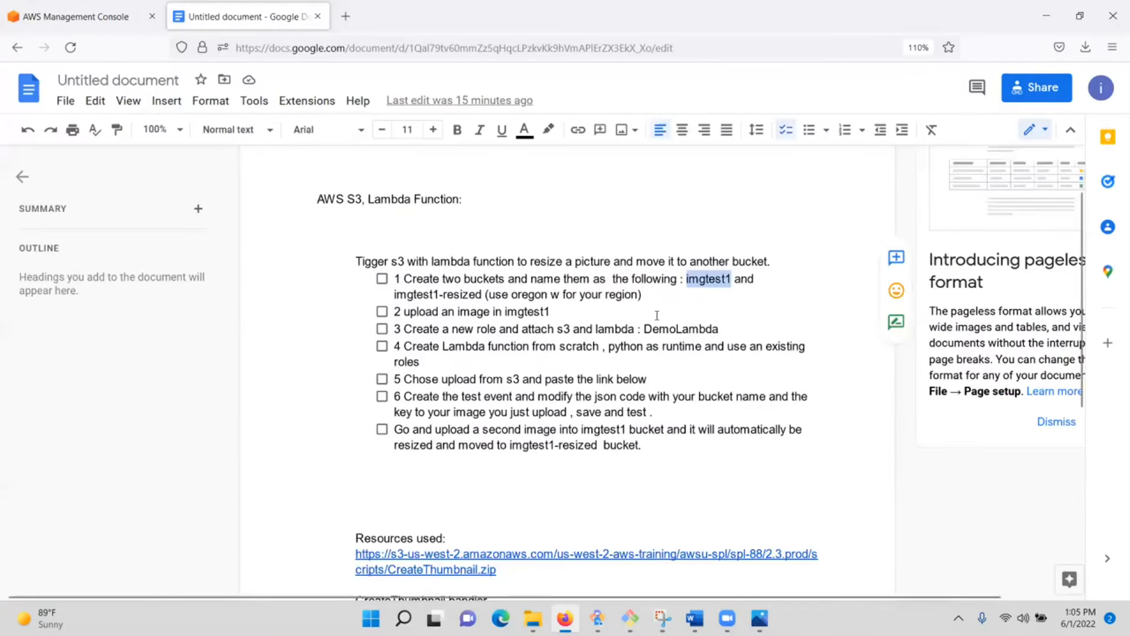
{"action": "right_click", "coordinate": [713, 286]}
{"action": "left_click", "coordinate": [748, 220]}
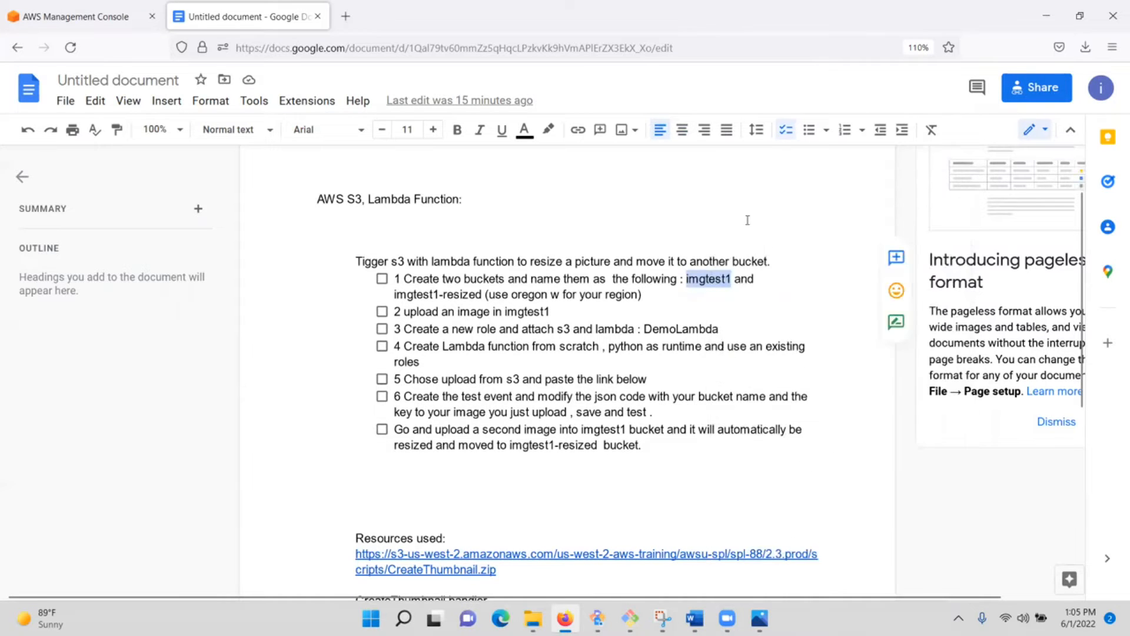
Step: Switch to the AWS console and start a new S3 bucket named imgtest1 in the US West (Oregon) us-west-2 region
{"action": "left_click", "coordinate": [94, 17]}
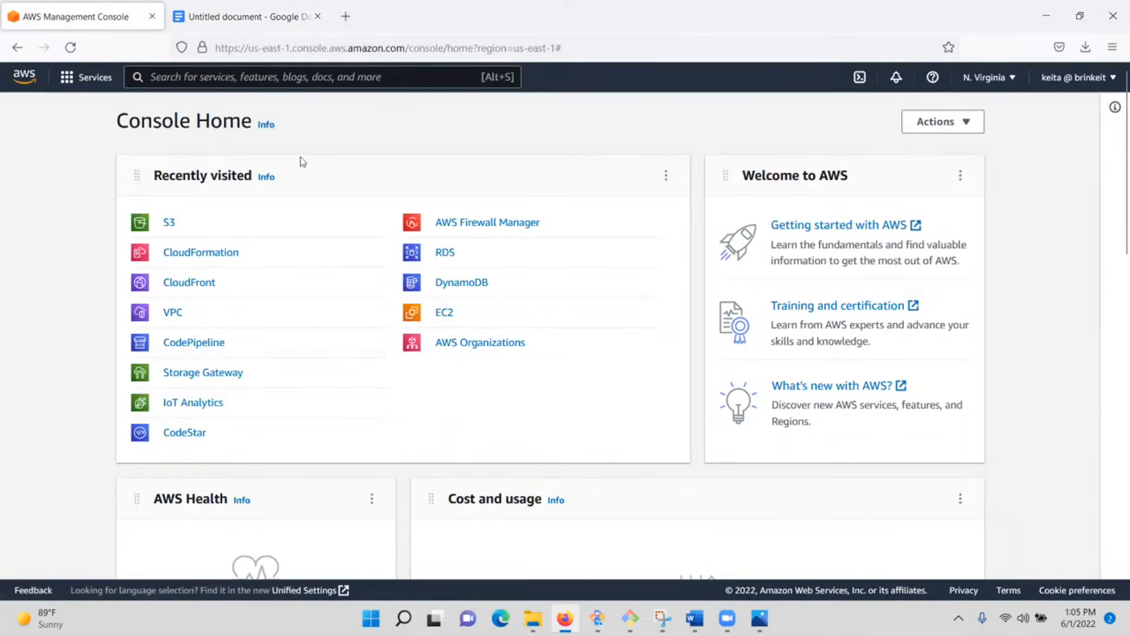
{"action": "left_click", "coordinate": [169, 223]}
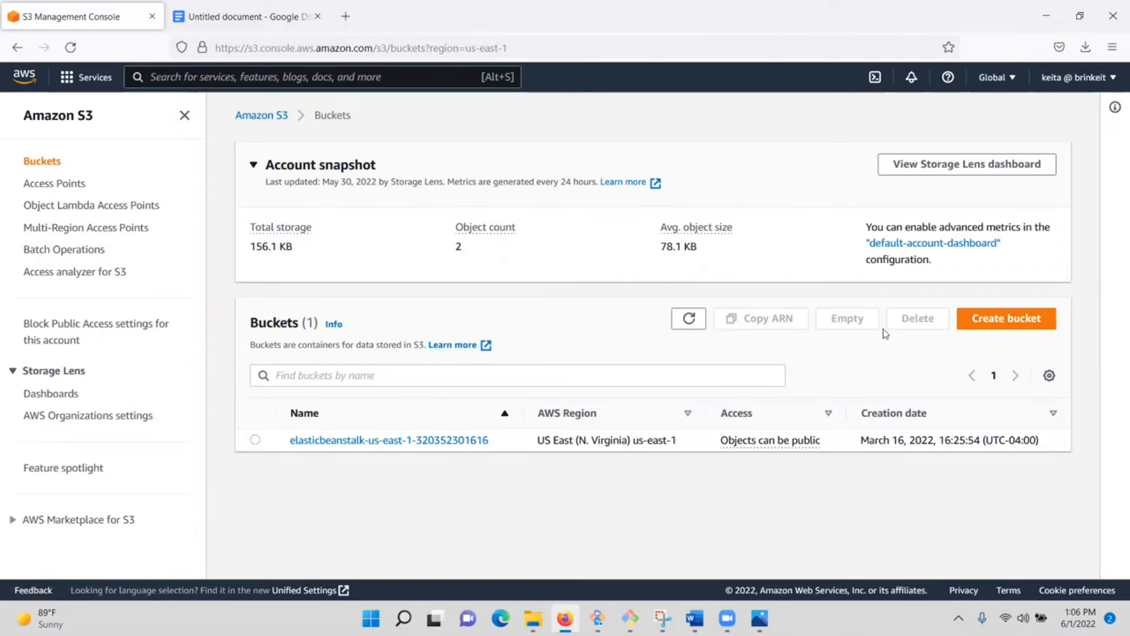
{"action": "left_click", "coordinate": [991, 323]}
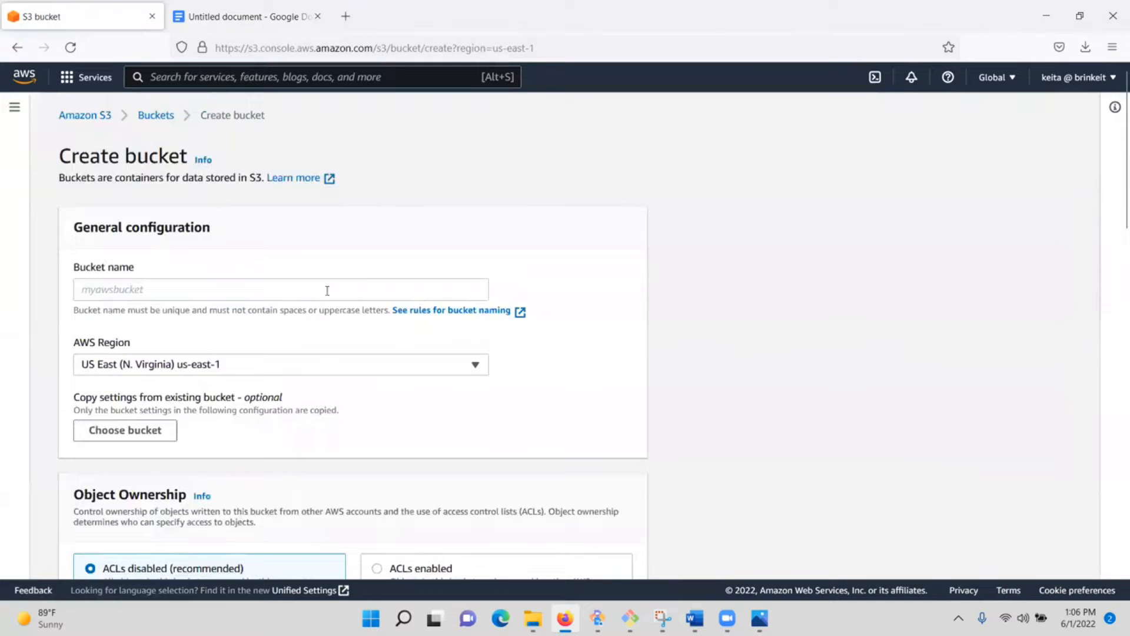
{"action": "right_click", "coordinate": [81, 289]}
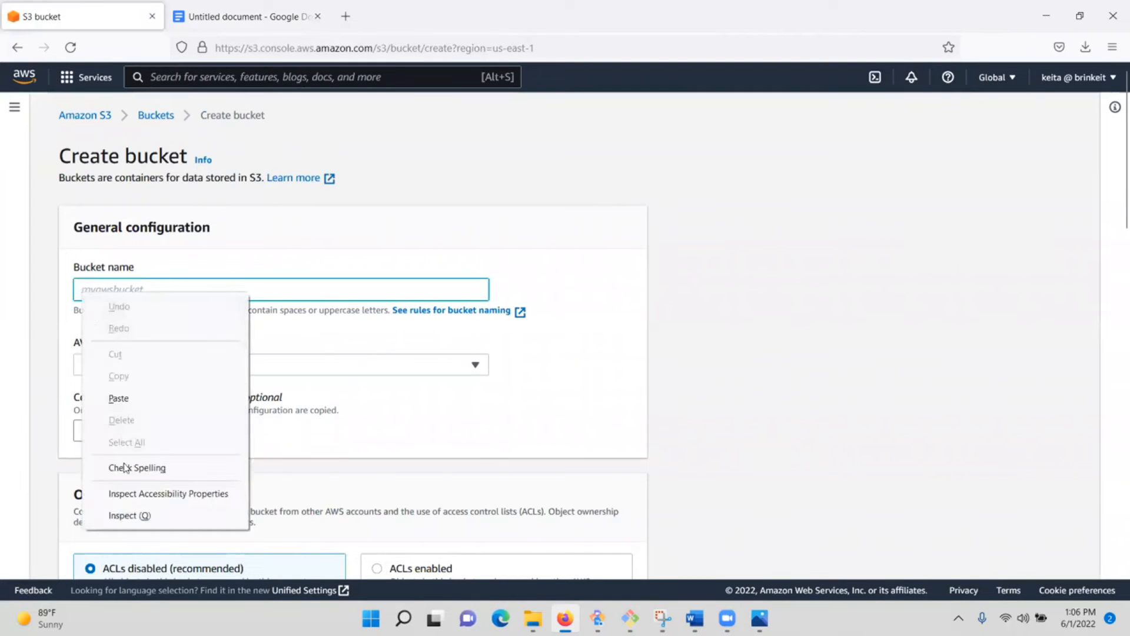
{"action": "left_click", "coordinate": [127, 403]}
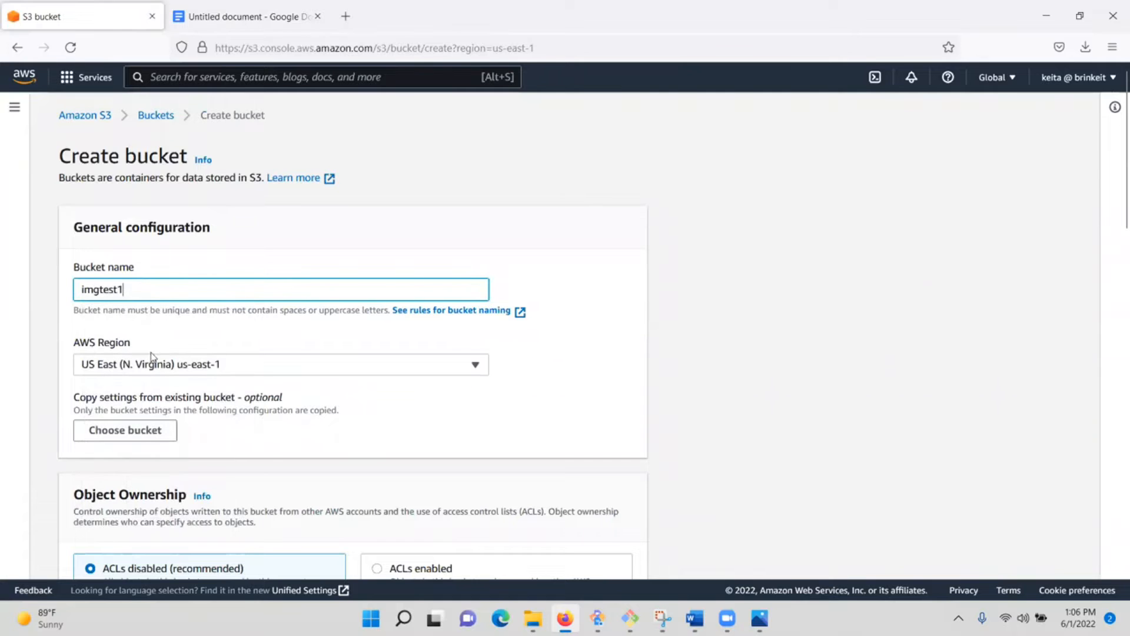
{"action": "scroll", "coordinate": [231, 383], "scroll_direction": "down", "scroll_amount": 1}
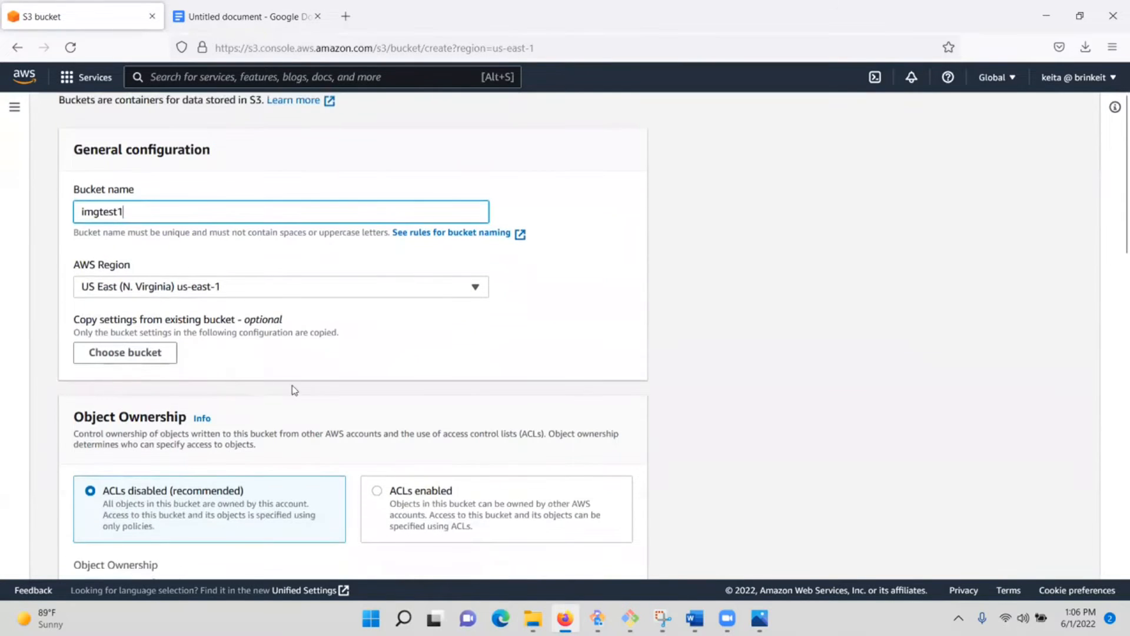
{"action": "left_click", "coordinate": [406, 293]}
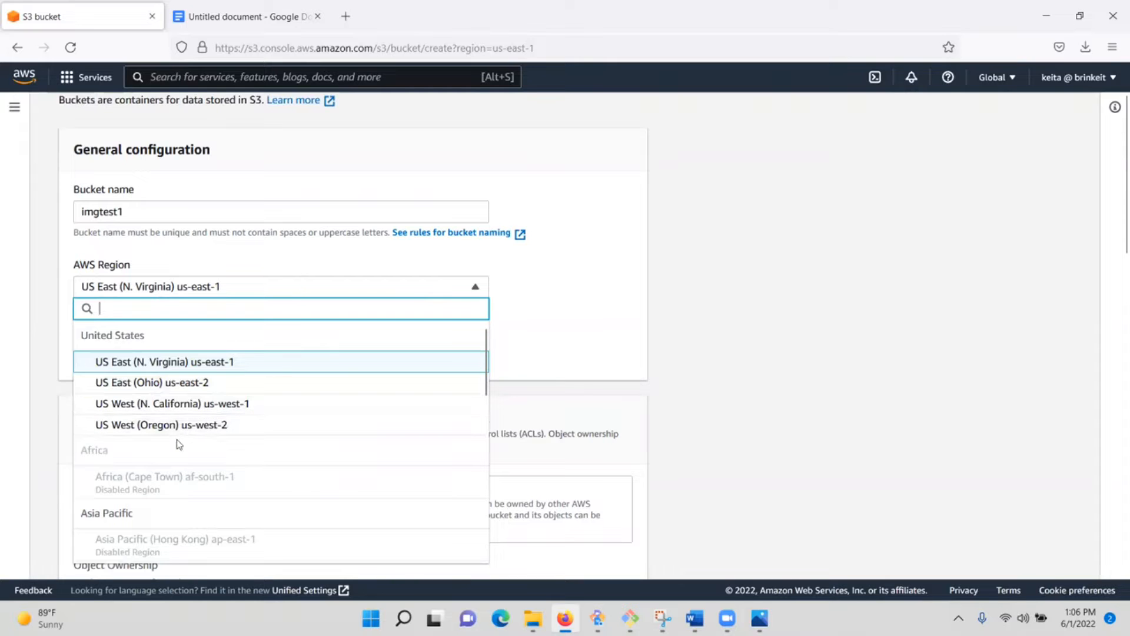
{"action": "left_click", "coordinate": [216, 426]}
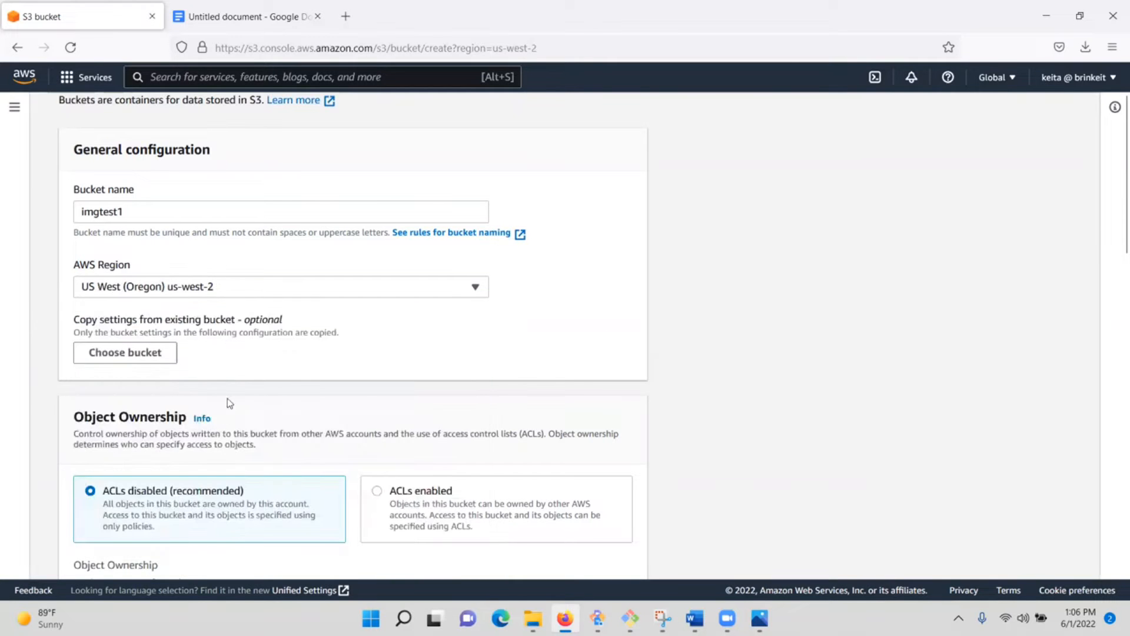
Step: Turn off Block all public access for the imgtest1 bucket, acknowledge the public access warning, and create the bucket
{"action": "scroll", "coordinate": [195, 366], "scroll_direction": "down", "scroll_amount": 3}
{"action": "scroll", "coordinate": [167, 331], "scroll_direction": "down", "scroll_amount": 5}
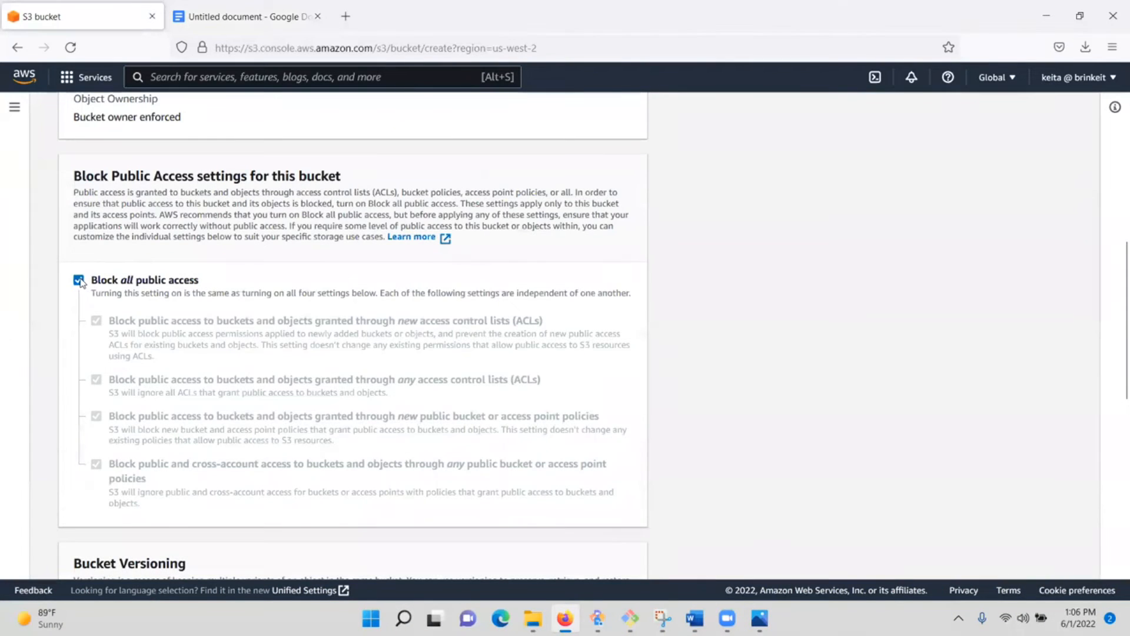
{"action": "left_click", "coordinate": [79, 280]}
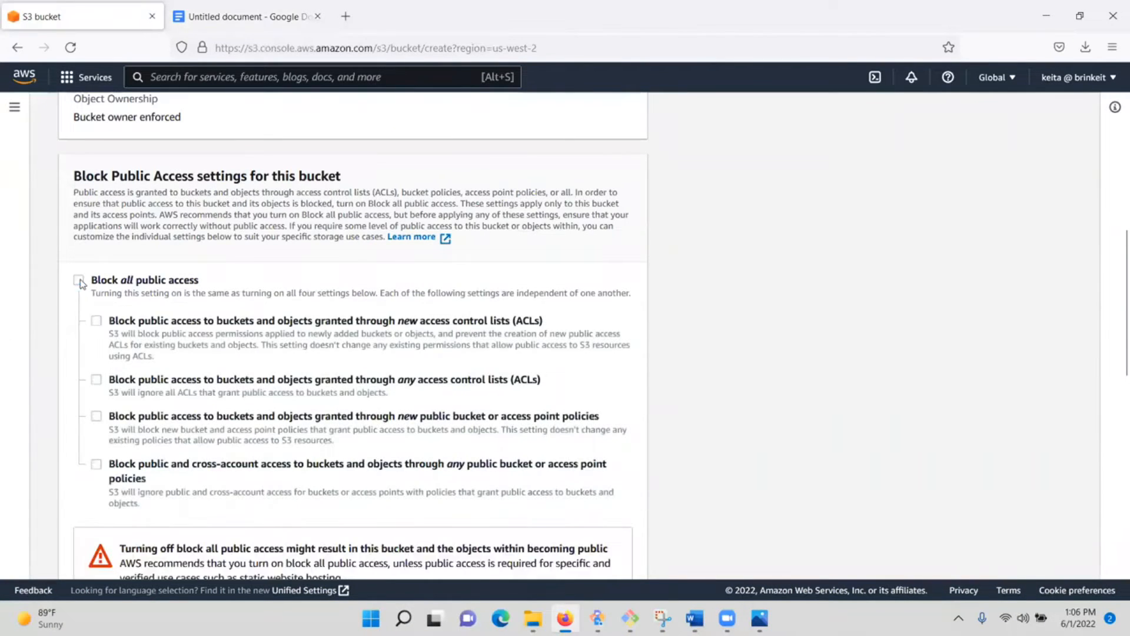
{"action": "scroll", "coordinate": [128, 304], "scroll_direction": "down", "scroll_amount": 6}
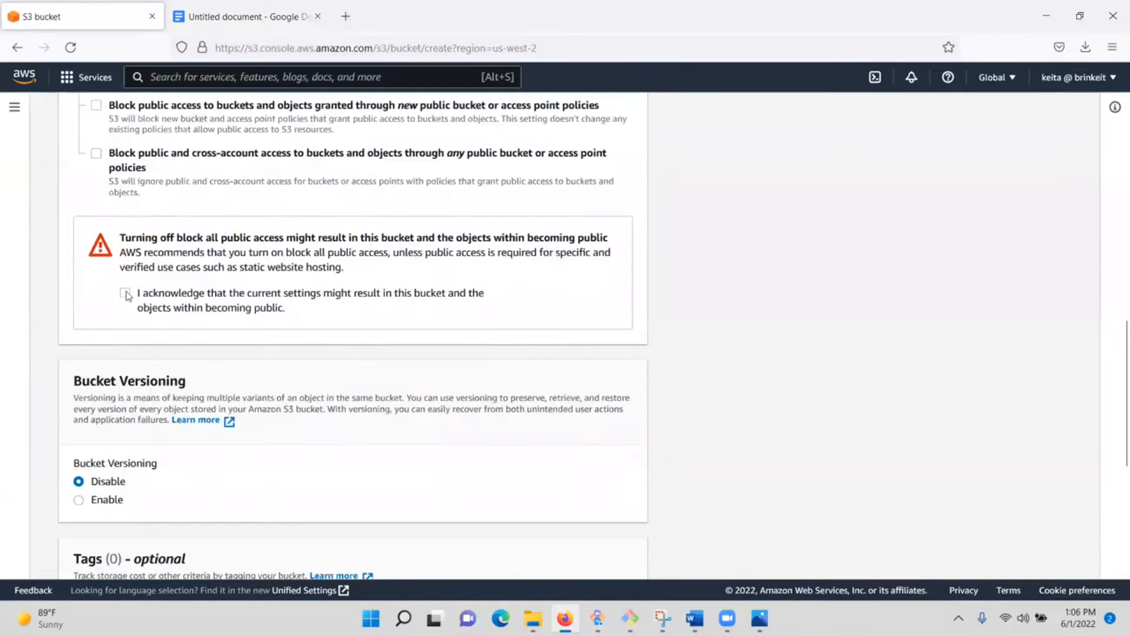
{"action": "left_click", "coordinate": [126, 293]}
{"action": "scroll", "coordinate": [247, 347], "scroll_direction": "down", "scroll_amount": 7}
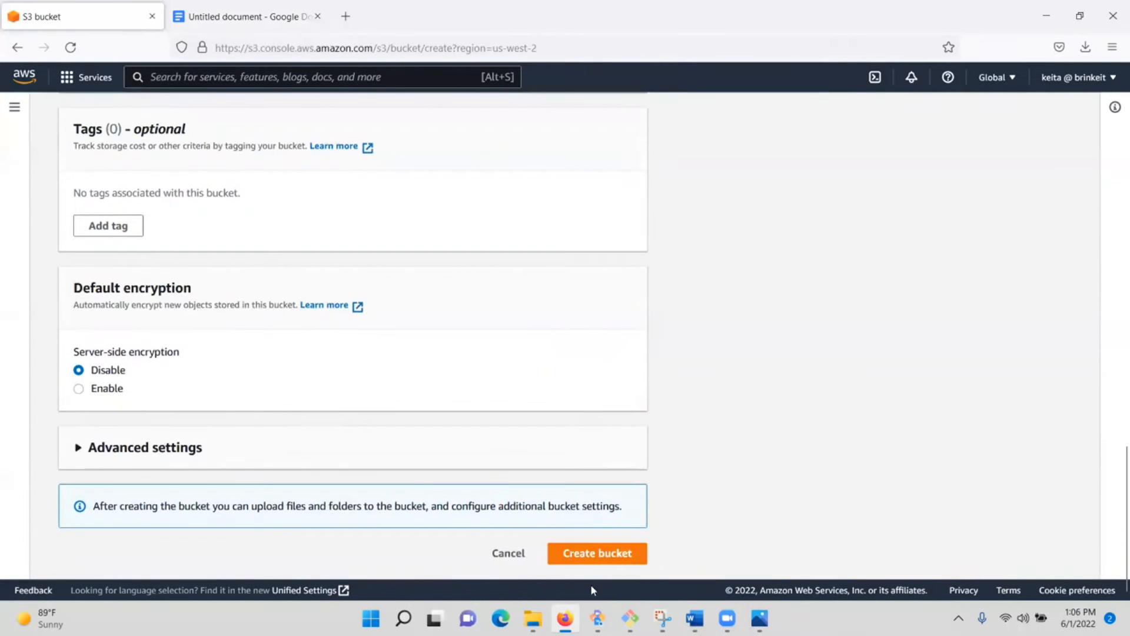
{"action": "left_click", "coordinate": [584, 555]}
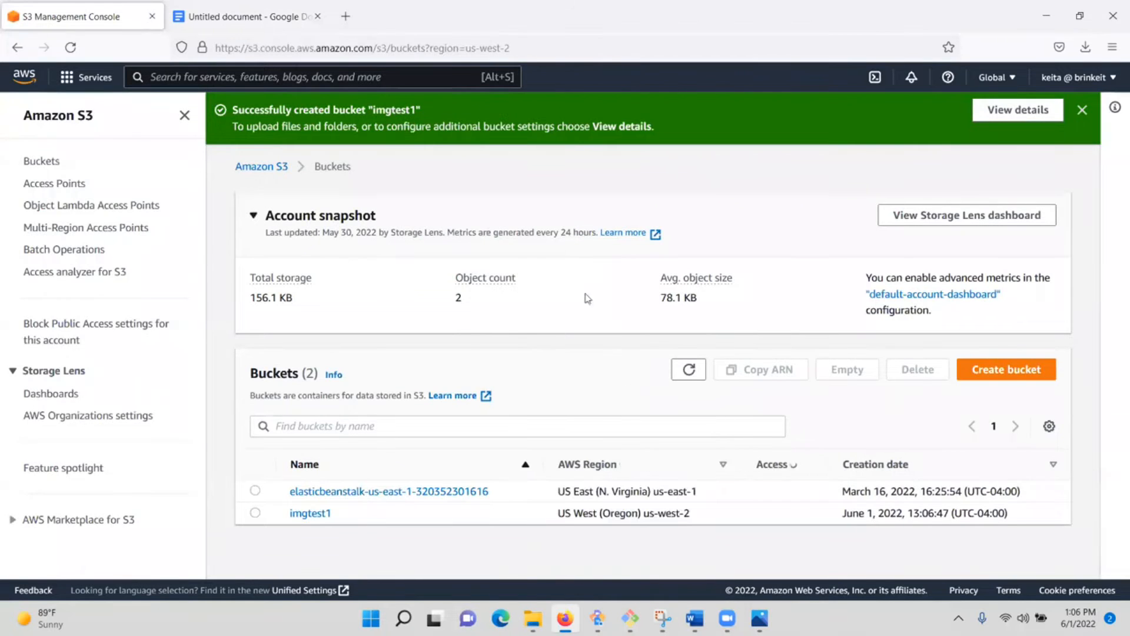
Step: Switch to the Google Docs checklist and copy the second bucket name, imgtest1-resized
{"action": "left_click", "coordinate": [243, 16]}
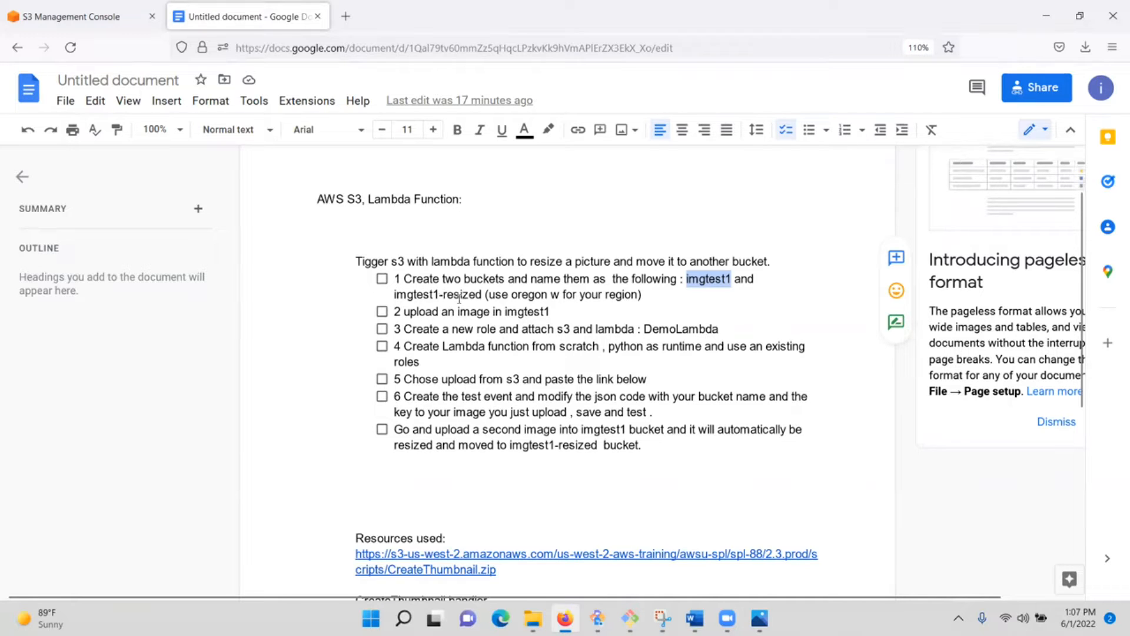
{"action": "left_click_drag", "start_coordinate": [392, 295], "coordinate": [479, 294]}
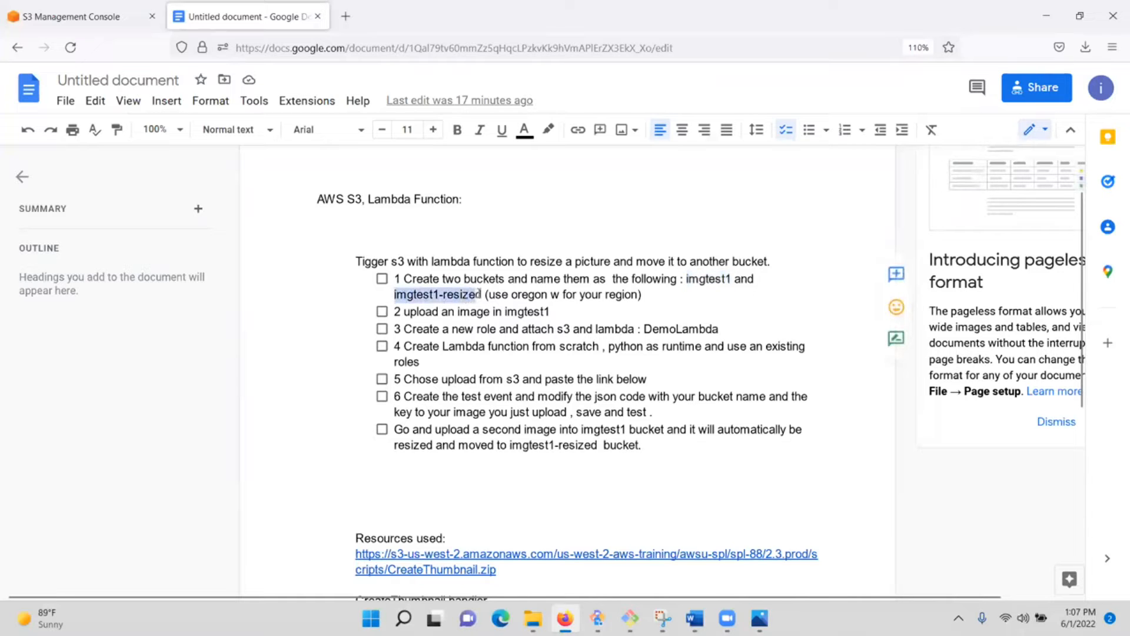
{"action": "right_click", "coordinate": [480, 295]}
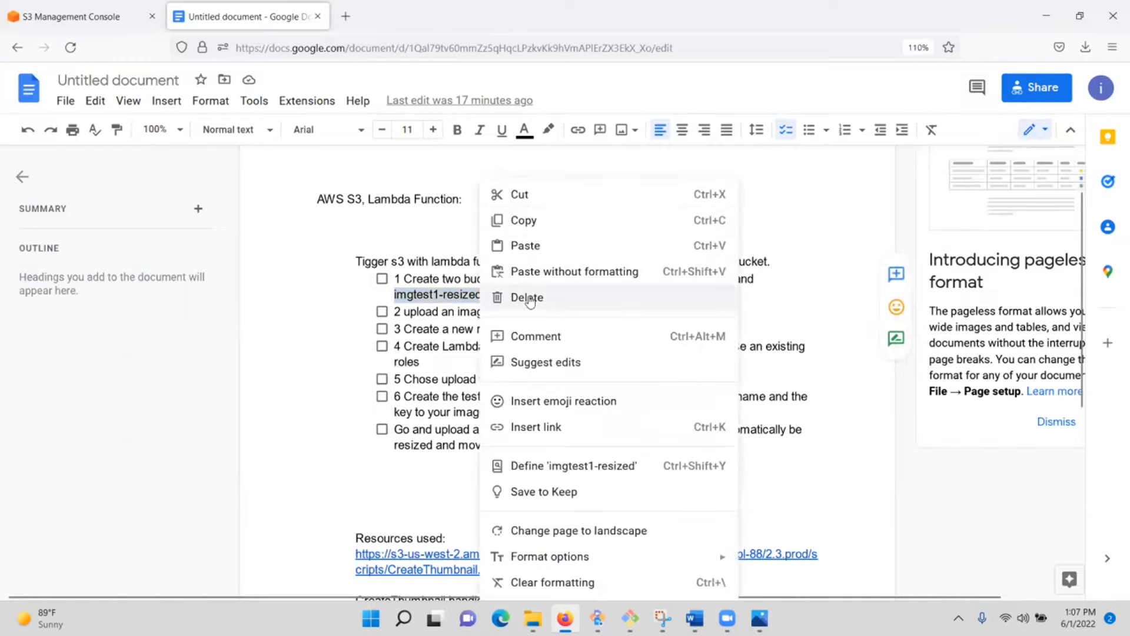
{"action": "left_click", "coordinate": [522, 220]}
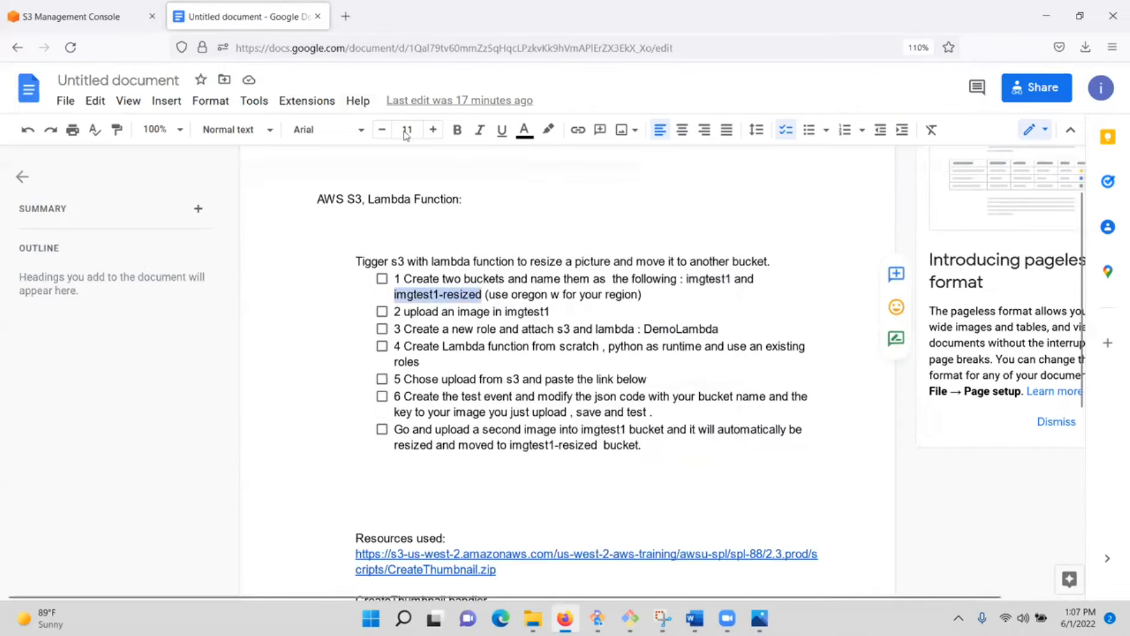
Step: In the S3 console, create a second bucket named imgtest1-resized in US West (Oregon) us-west-2, keeping the default settings
{"action": "left_click", "coordinate": [110, 23]}
{"action": "left_click", "coordinate": [997, 369]}
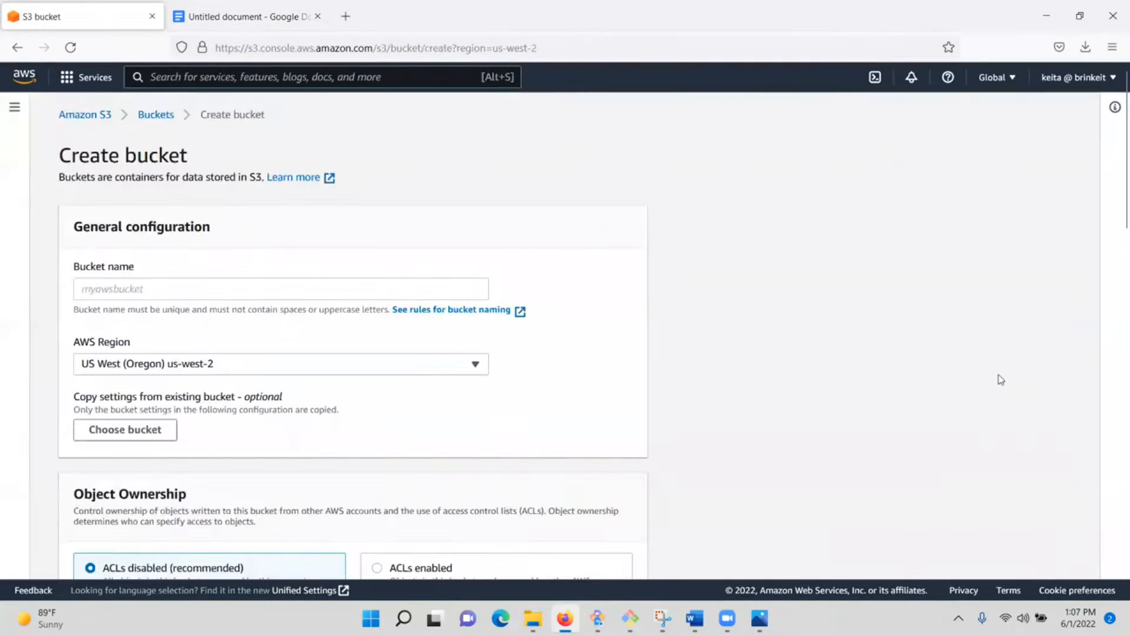
{"action": "right_click", "coordinate": [80, 288]}
{"action": "left_click", "coordinate": [116, 399]}
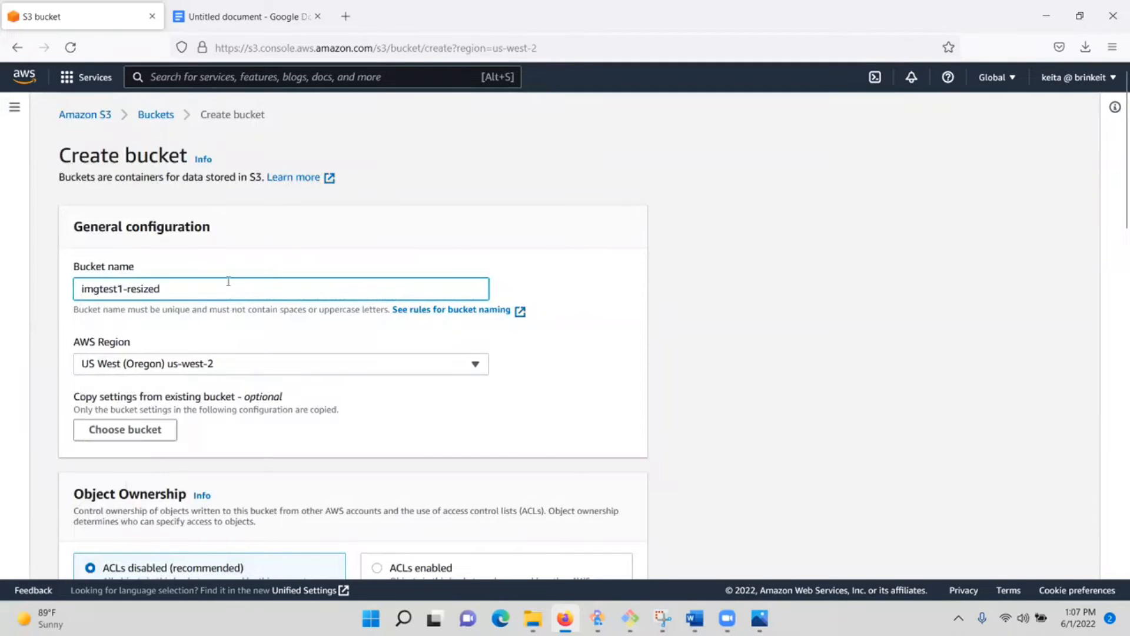
{"action": "scroll", "coordinate": [182, 262], "scroll_direction": "down", "scroll_amount": 3}
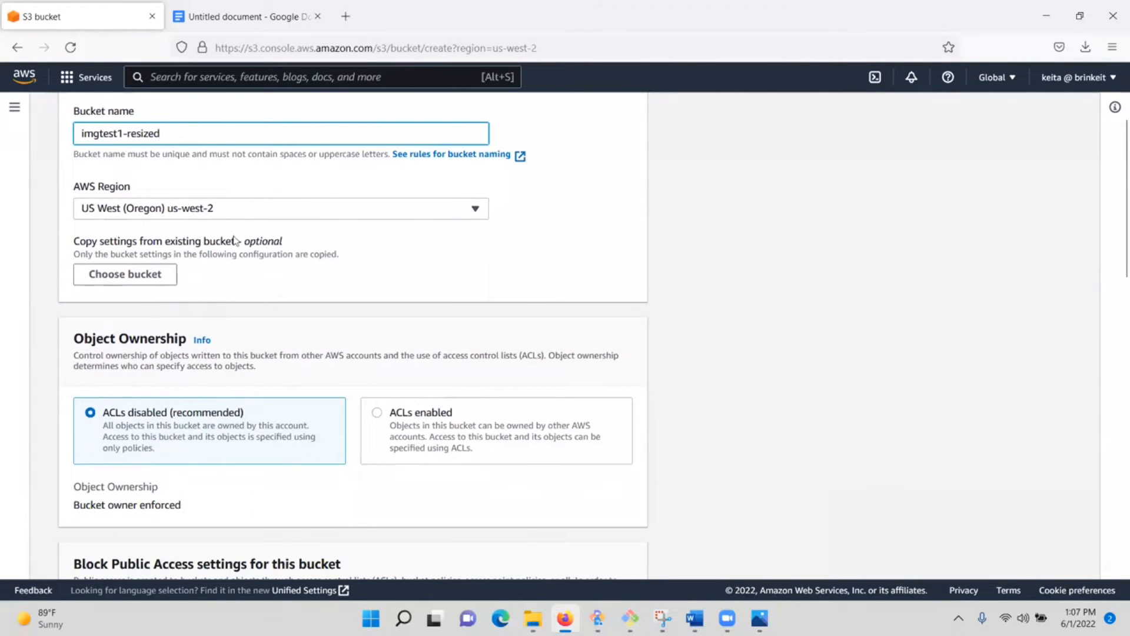
{"action": "scroll", "coordinate": [353, 330], "scroll_direction": "down", "scroll_amount": 7}
{"action": "scroll", "coordinate": [573, 491], "scroll_direction": "down", "scroll_amount": 11}
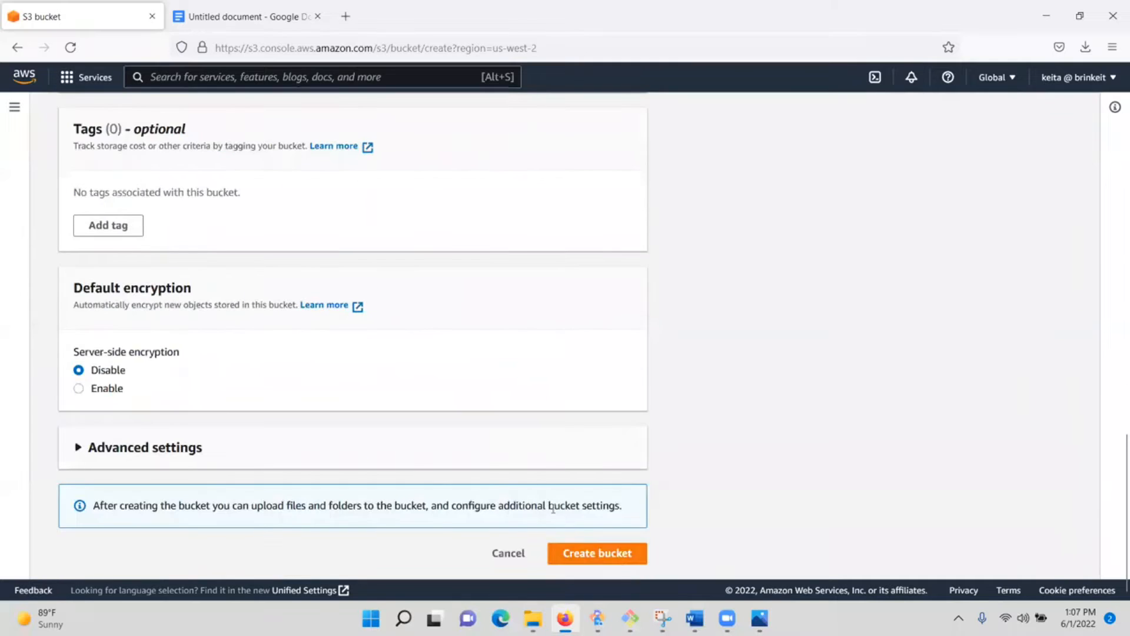
{"action": "left_click", "coordinate": [600, 559]}
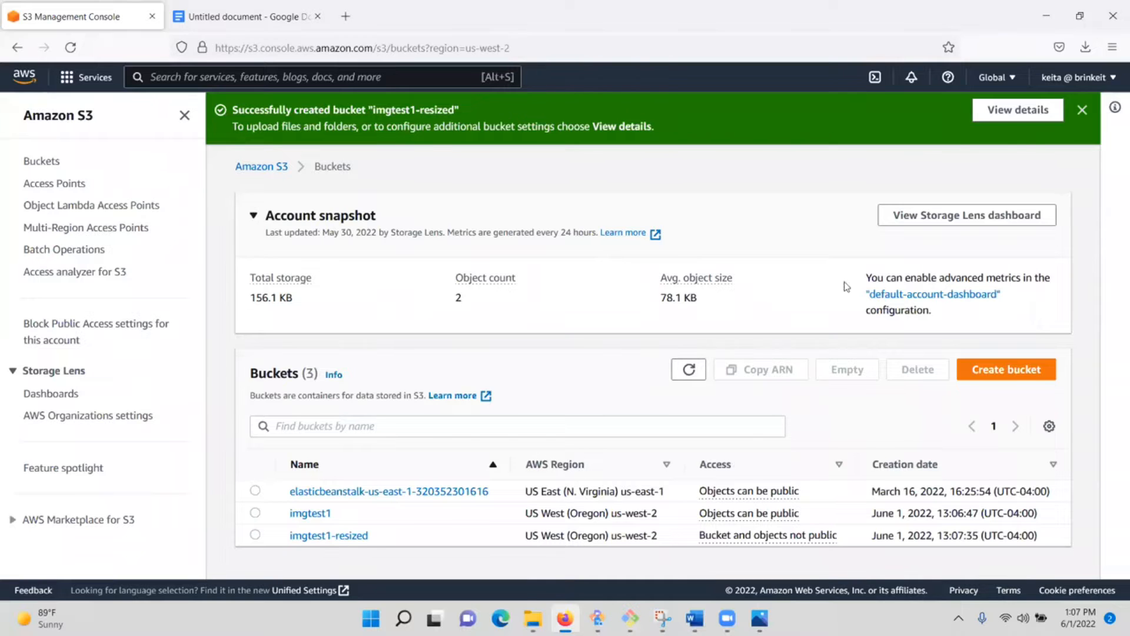
{"action": "left_click", "coordinate": [1082, 110]}
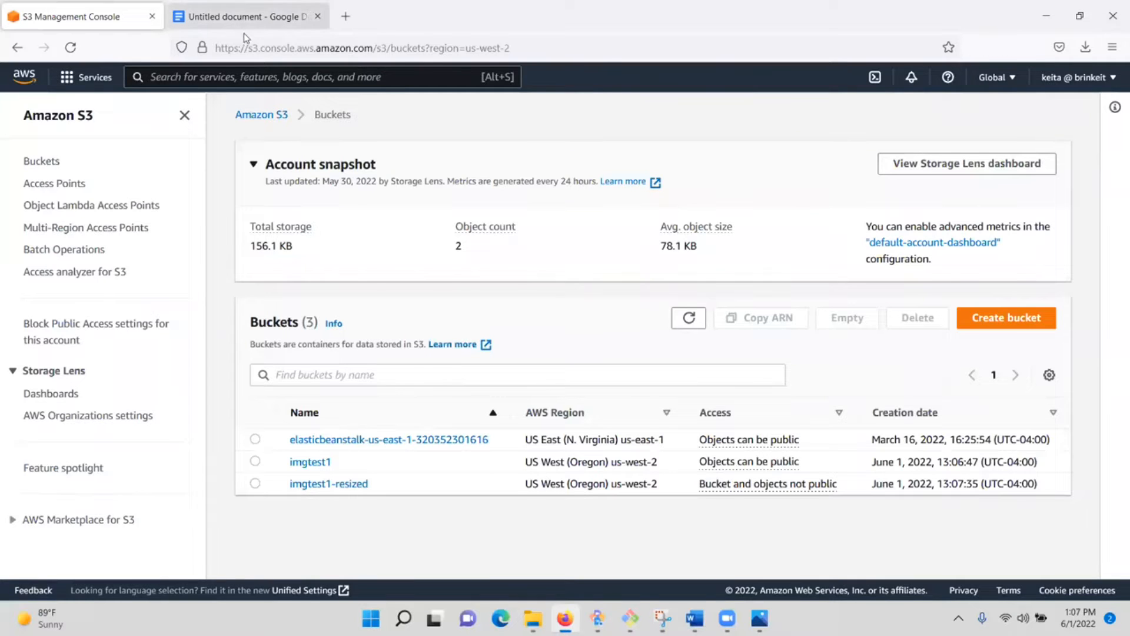
Step: Return to the Google Docs checklist and mark the first item, creating the two buckets, as done
{"action": "left_click", "coordinate": [252, 16]}
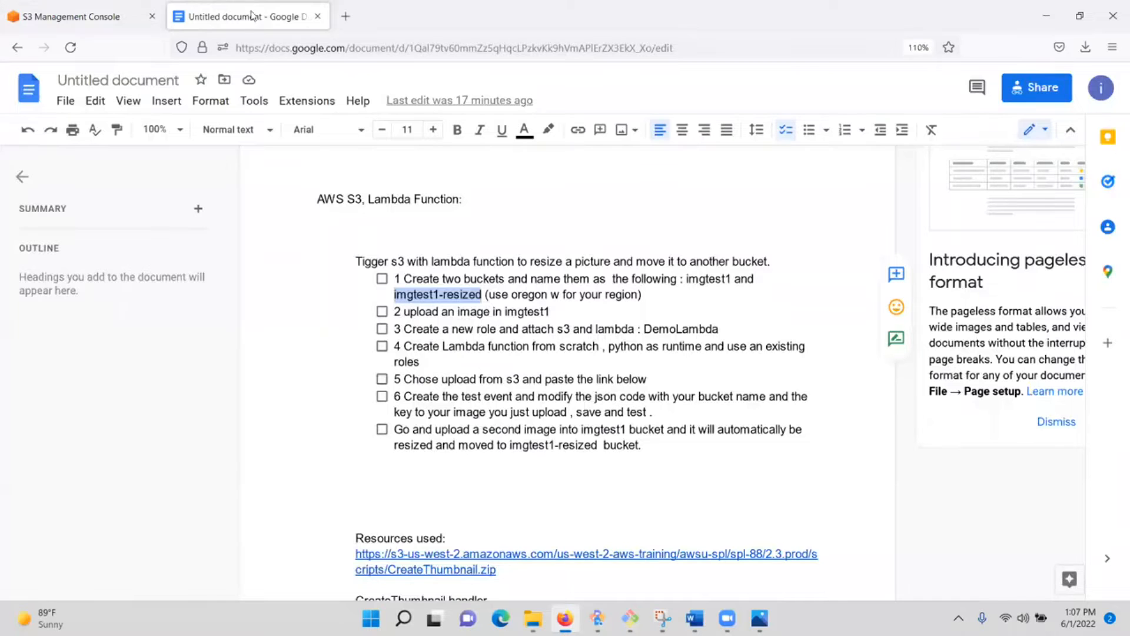
{"action": "left_click", "coordinate": [382, 279]}
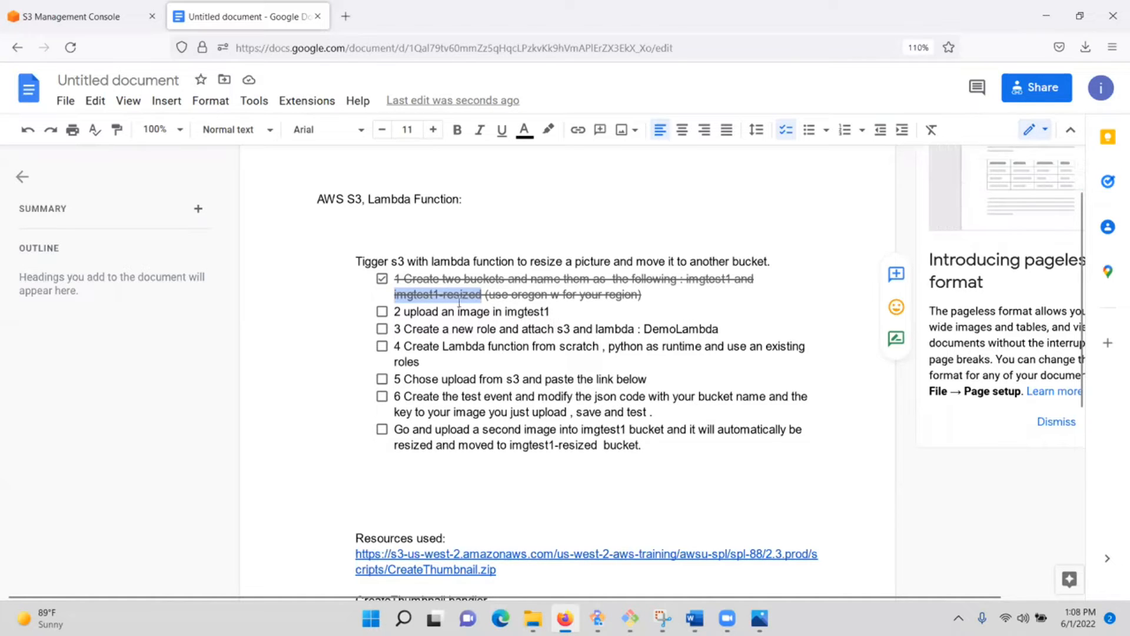
Step: Switch to the S3 console and upload Test1.jpg from the Desktop to the imgtest1 bucket, closing the upload status page
{"action": "left_click", "coordinate": [86, 22]}
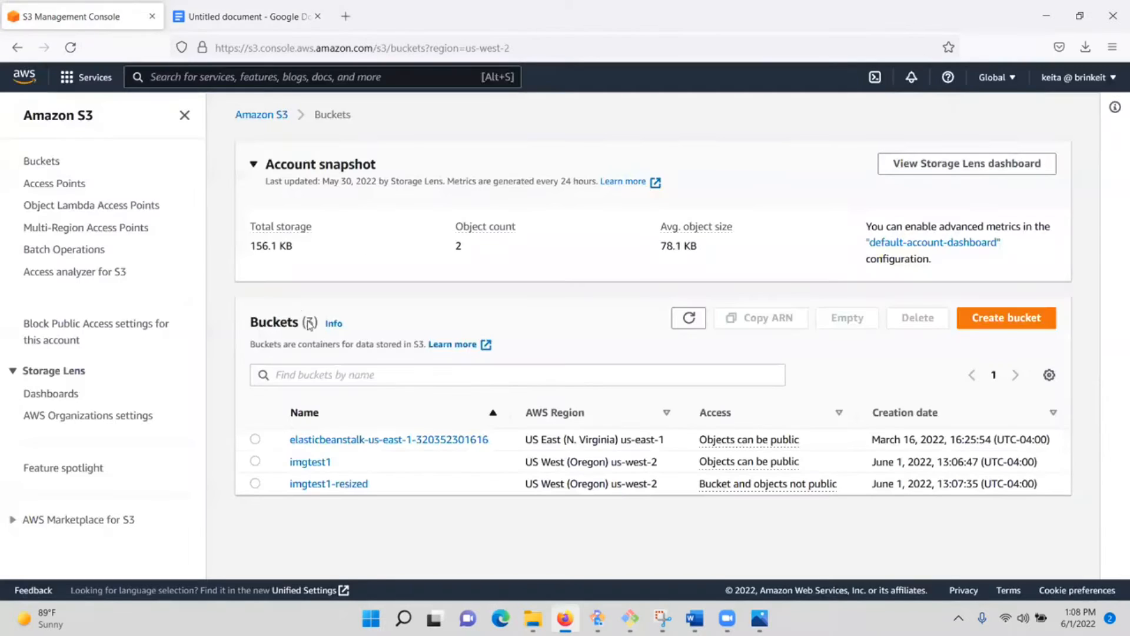
{"action": "left_click", "coordinate": [307, 465]}
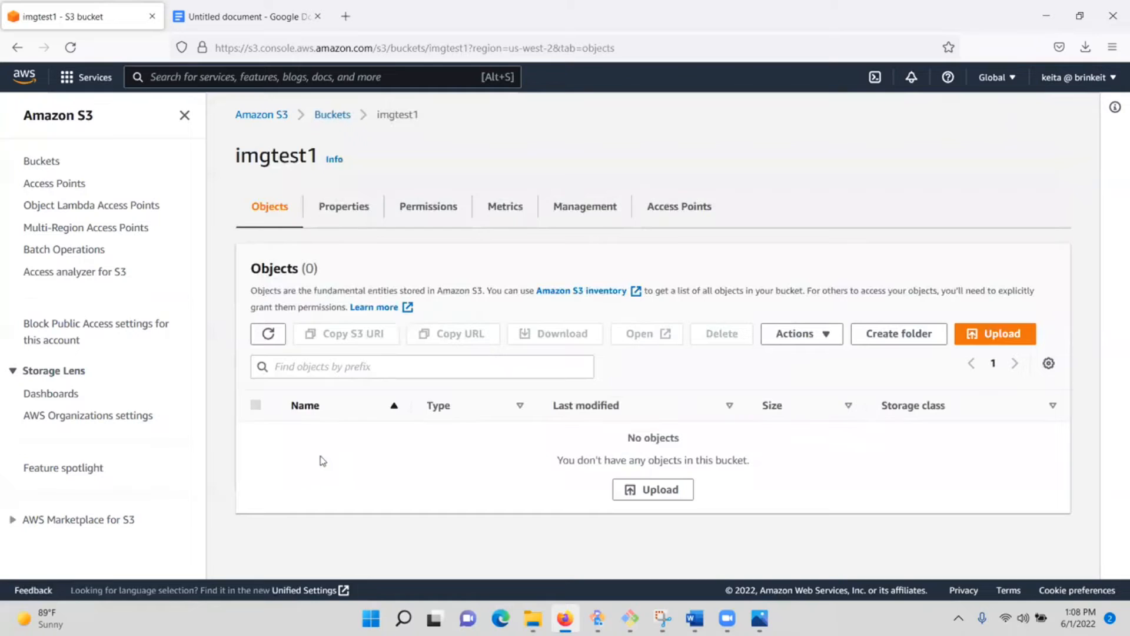
{"action": "left_click", "coordinate": [1001, 336]}
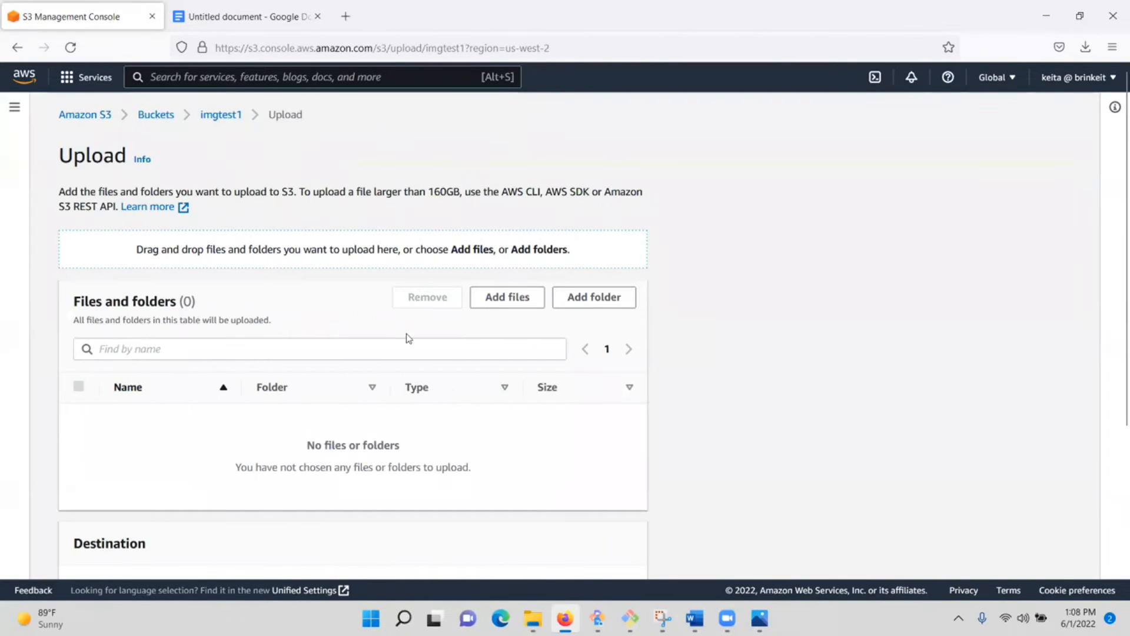
{"action": "left_click", "coordinate": [497, 299]}
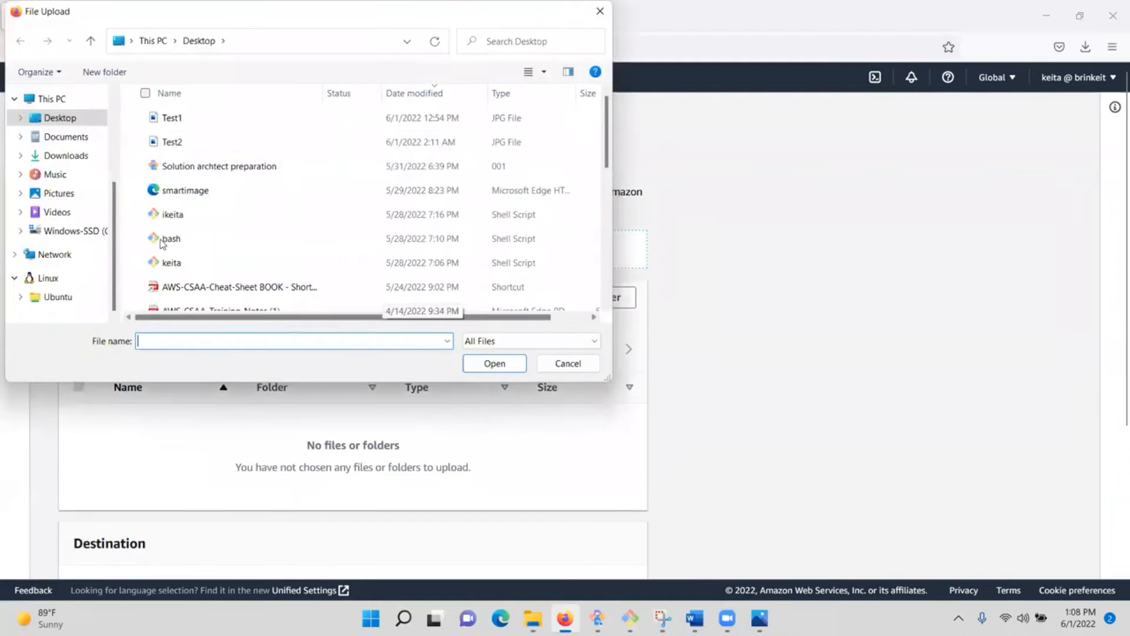
{"action": "left_click", "coordinate": [184, 116]}
{"action": "left_click", "coordinate": [499, 368]}
{"action": "scroll", "coordinate": [480, 387], "scroll_direction": "down", "scroll_amount": 3}
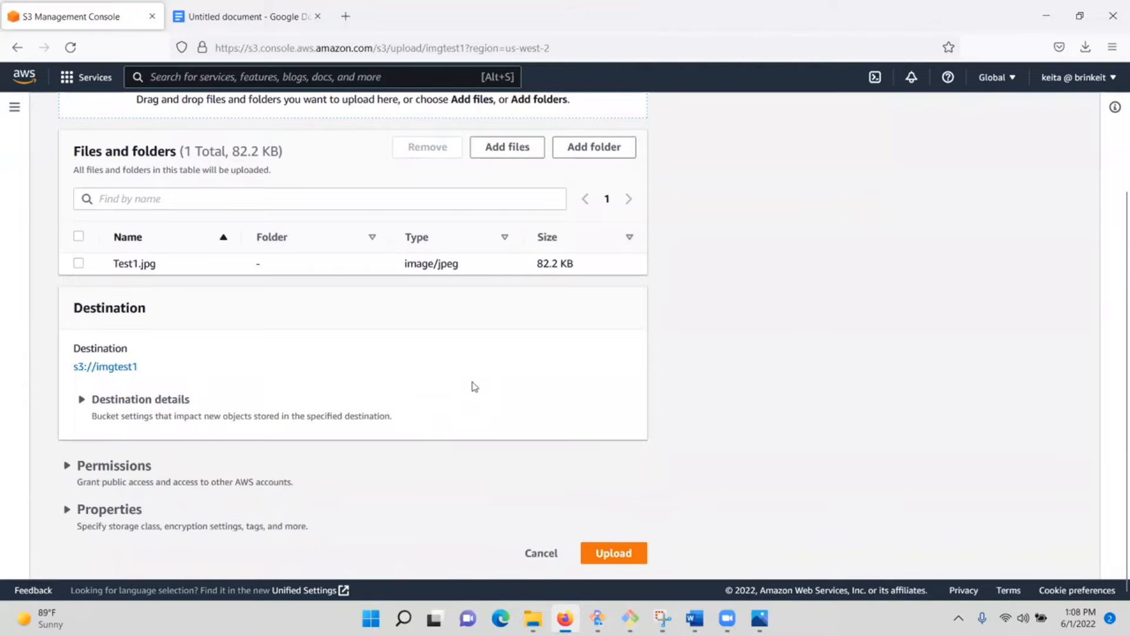
{"action": "left_click", "coordinate": [614, 554]}
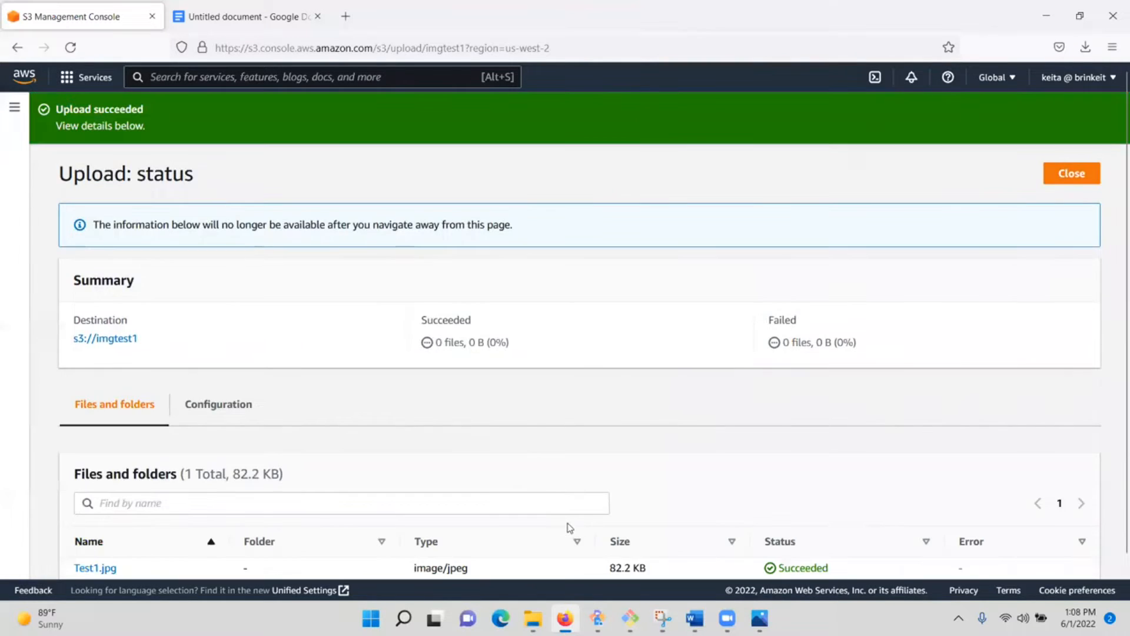
{"action": "left_click", "coordinate": [1071, 174]}
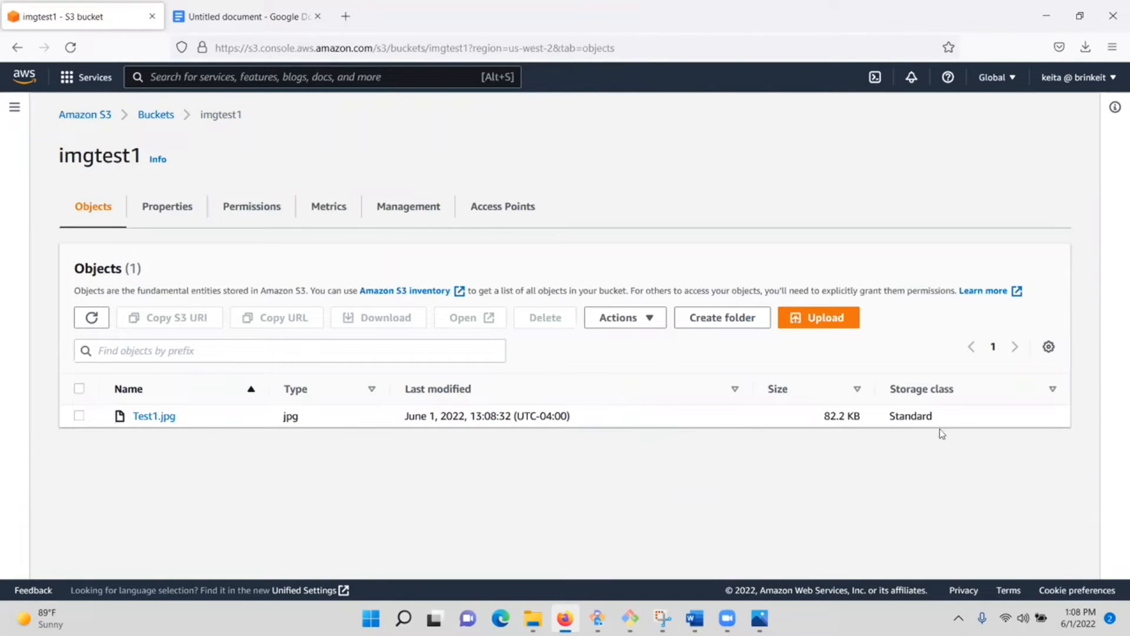
{"action": "mouse_move", "coordinate": [824, 446]}
{"action": "left_mouse_down"}
{"action": "mouse_move", "coordinate": [859, 411]}
{"action": "mouse_move", "coordinate": [819, 431]}
{"action": "left_mouse_up"}
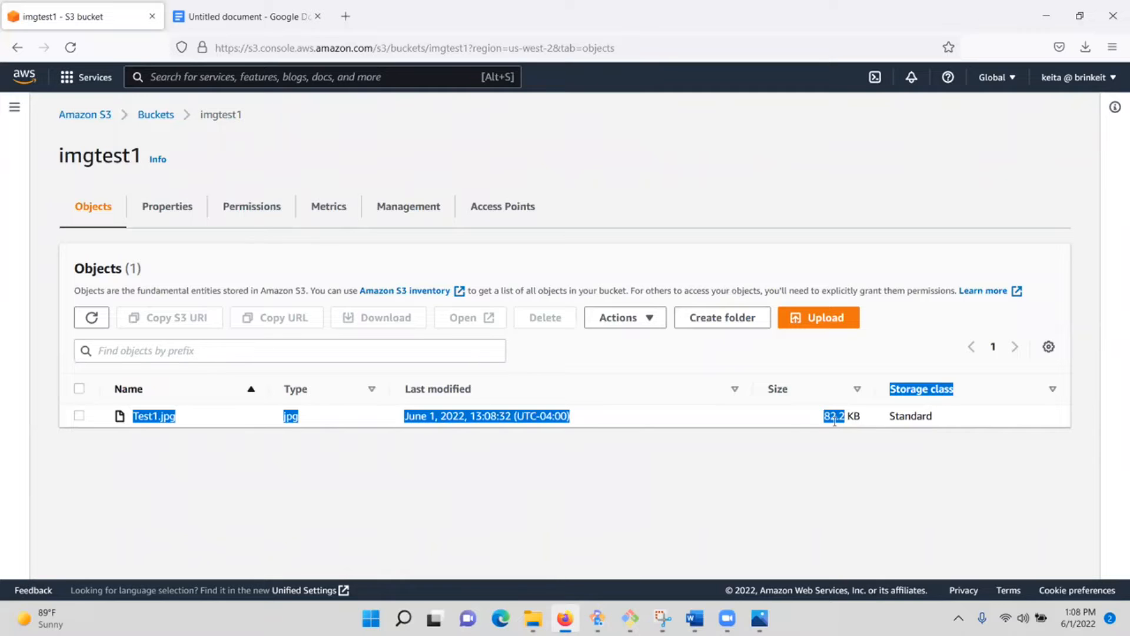
{"action": "left_click", "coordinate": [517, 499]}
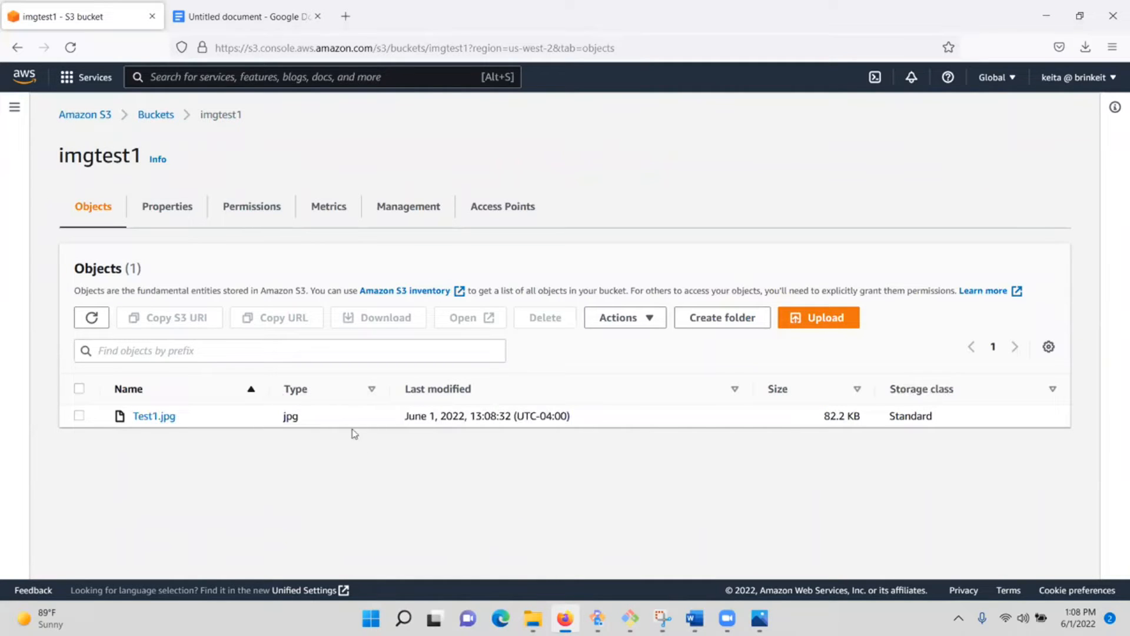
Step: Return to the bucket list, switch to the Google Docs checklist and mark item 2, uploading an image in imgtest1, as done
{"action": "left_click", "coordinate": [156, 115]}
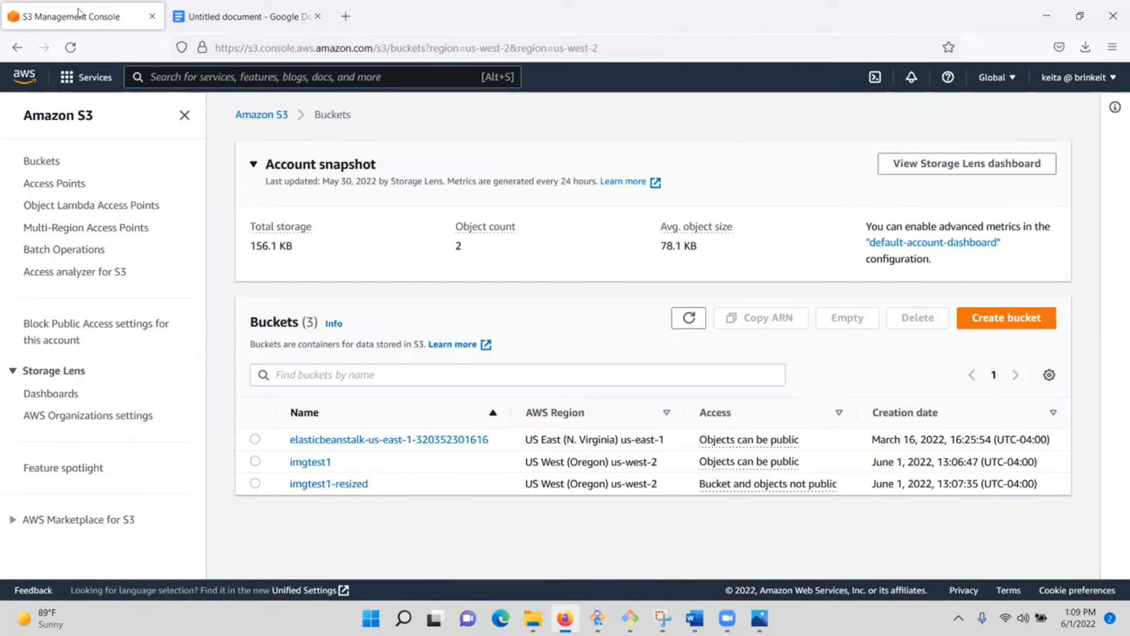
{"action": "left_click", "coordinate": [282, 18]}
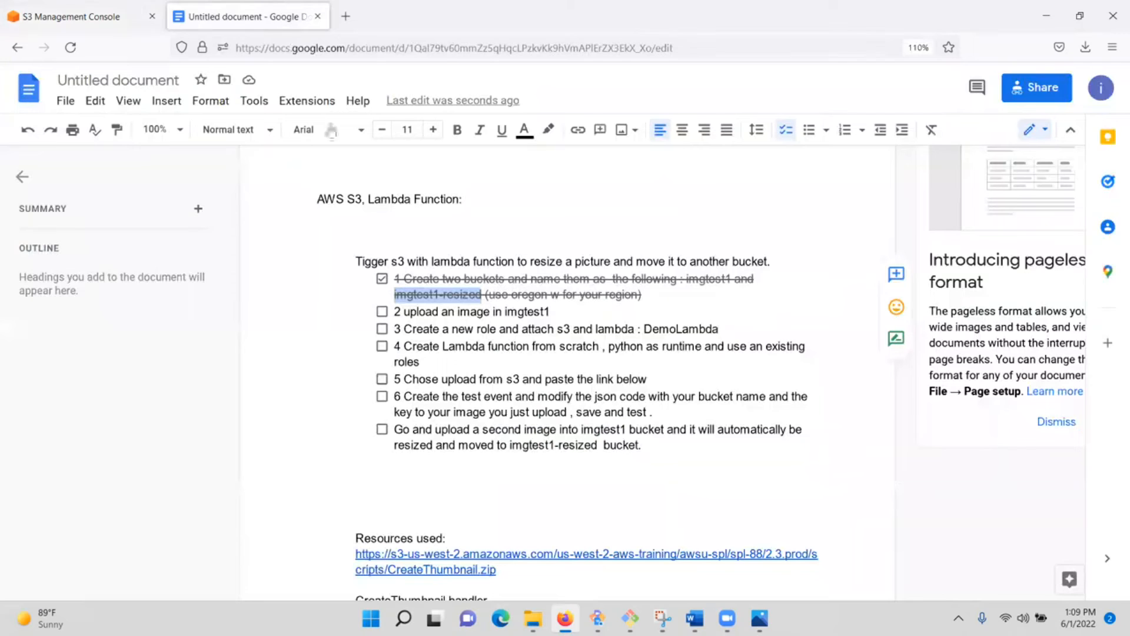
{"action": "left_click", "coordinate": [382, 312]}
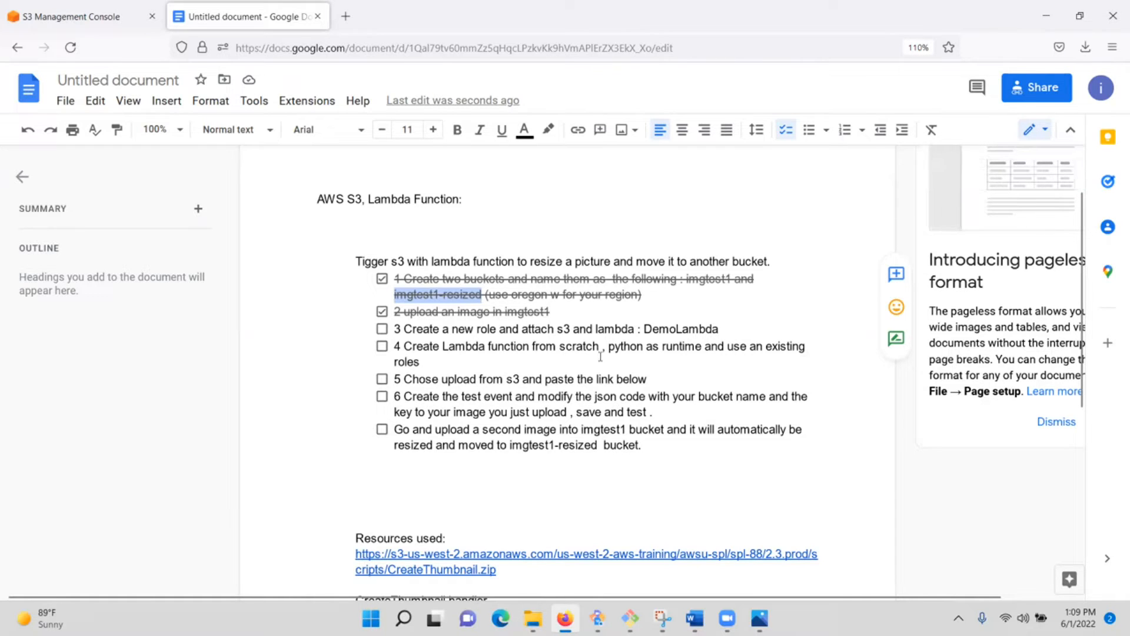
Step: Go back to the S3 console and open the AWS Console Home in a new browser tab
{"action": "left_click", "coordinate": [35, 17]}
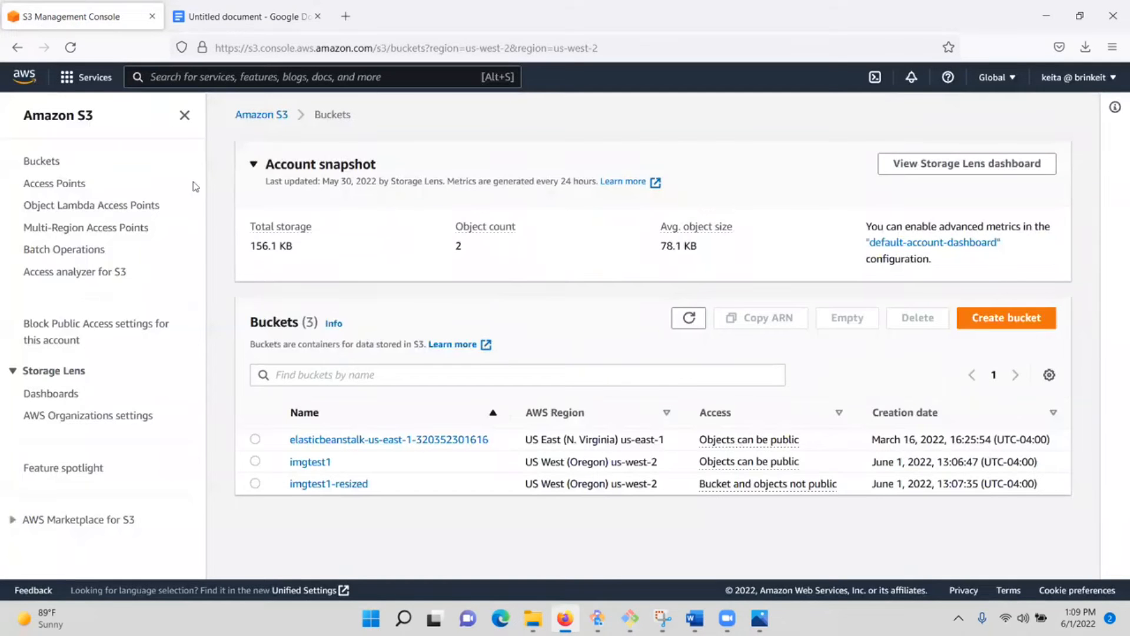
{"action": "right_click", "coordinate": [171, 77]}
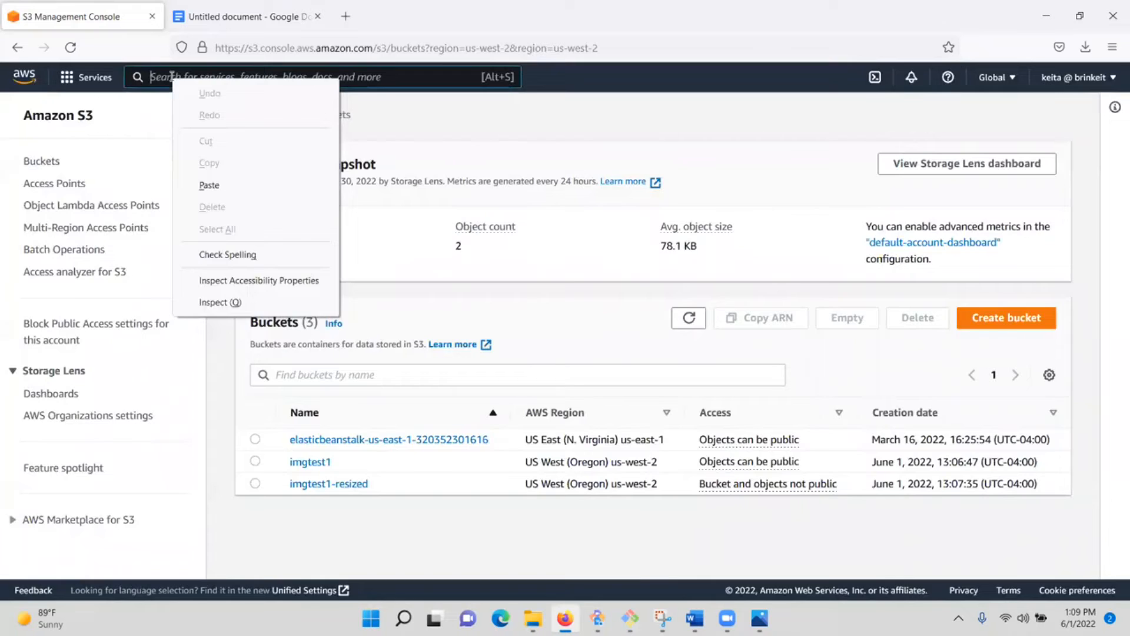
{"action": "key", "text": "i"}
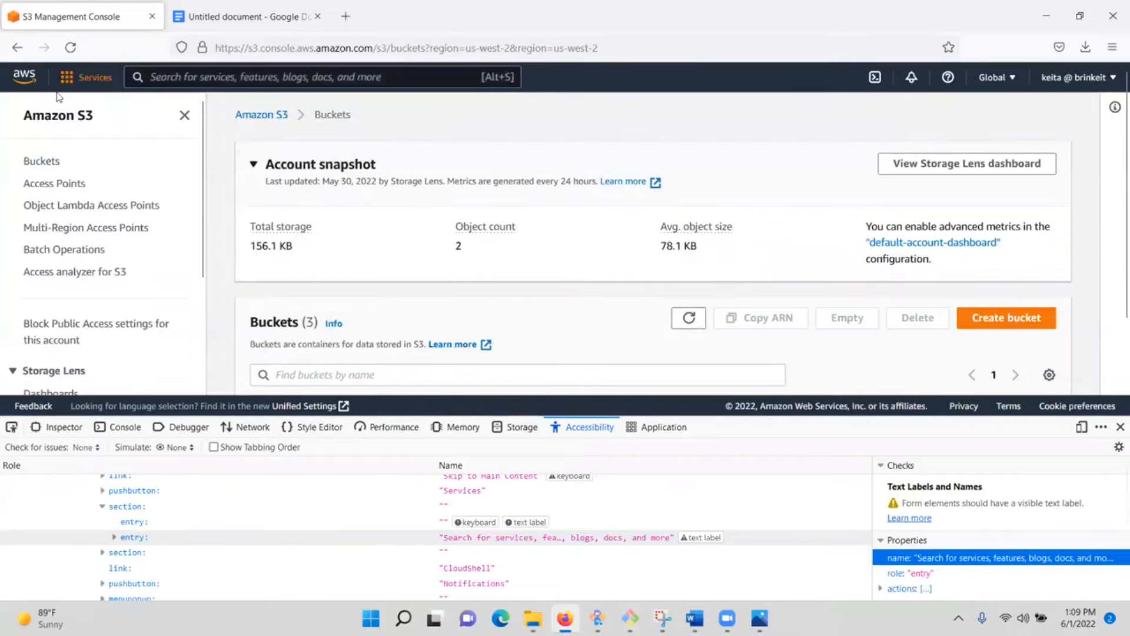
{"action": "right_click", "coordinate": [31, 86]}
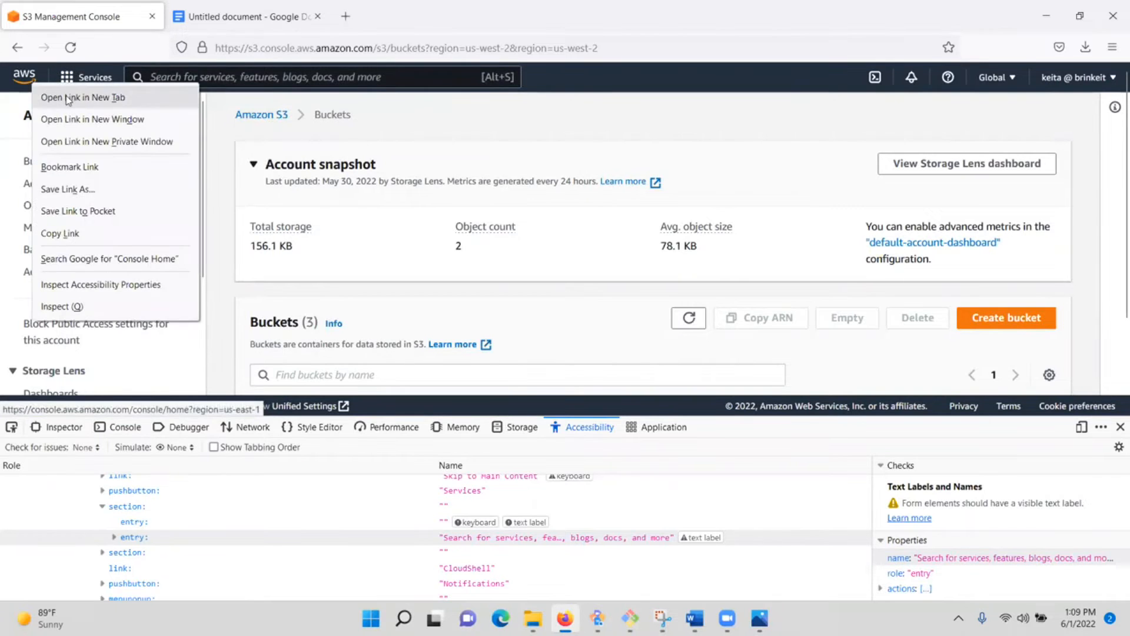
{"action": "left_click", "coordinate": [69, 99]}
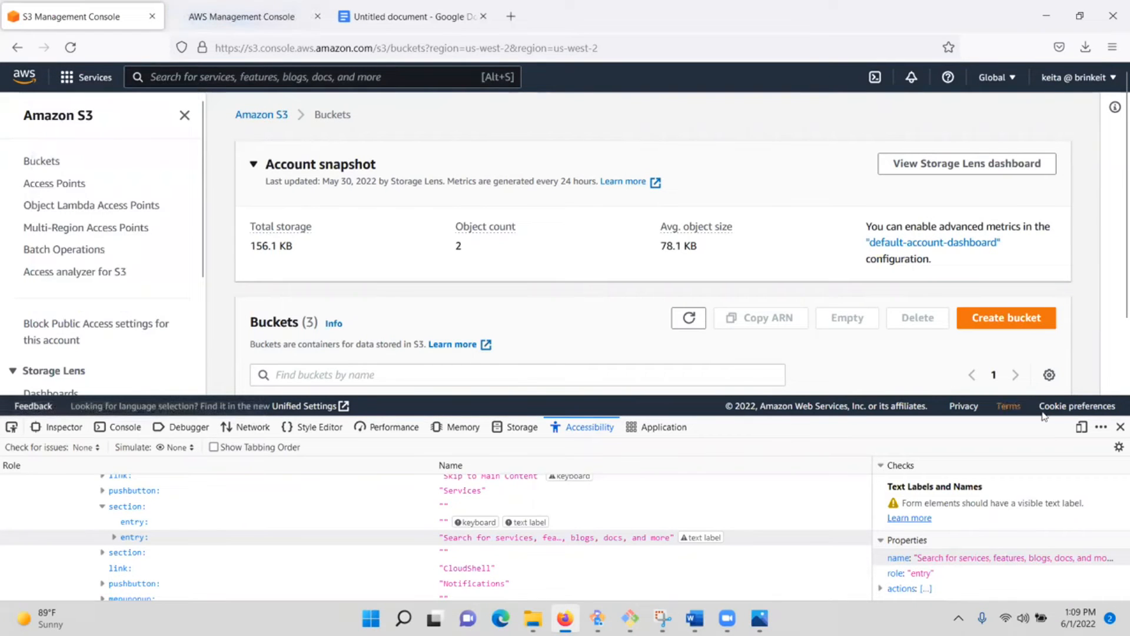
{"action": "left_click", "coordinate": [241, 17]}
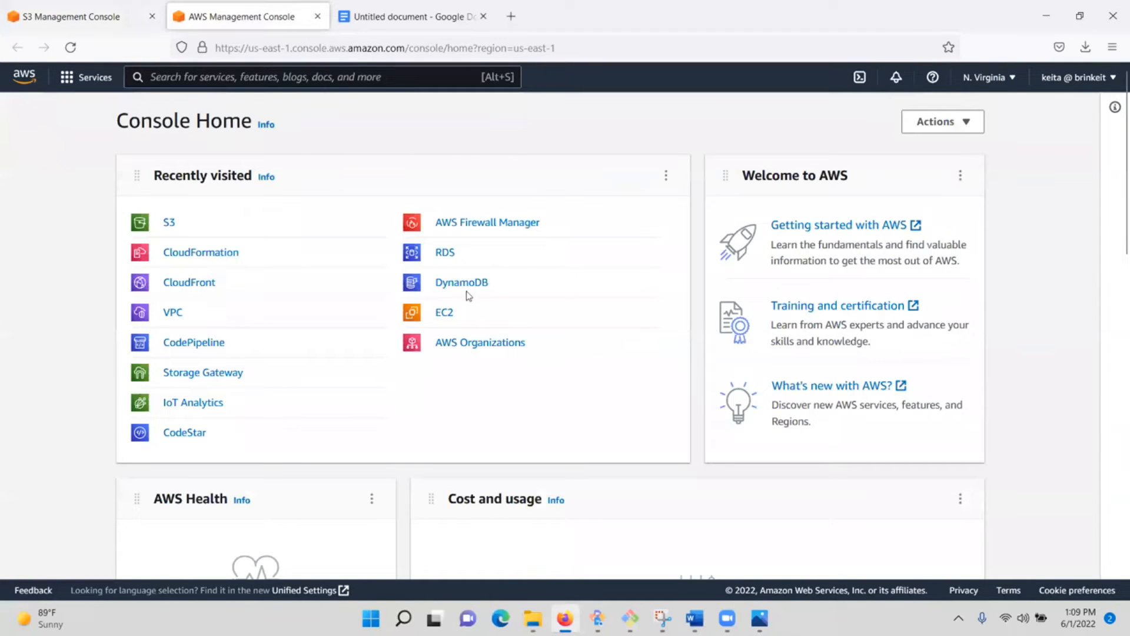
Step: Search the AWS services for IAM, open the service and display its list of roles
{"action": "left_click", "coordinate": [198, 81]}
{"action": "type", "text": "iaM"}
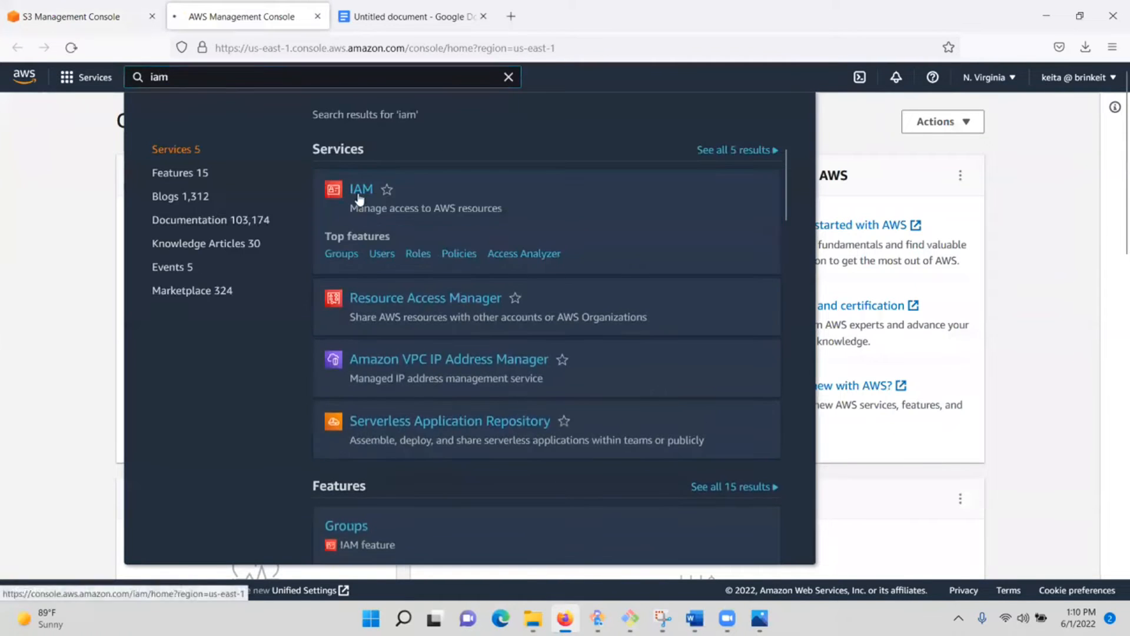
{"action": "left_click", "coordinate": [359, 194]}
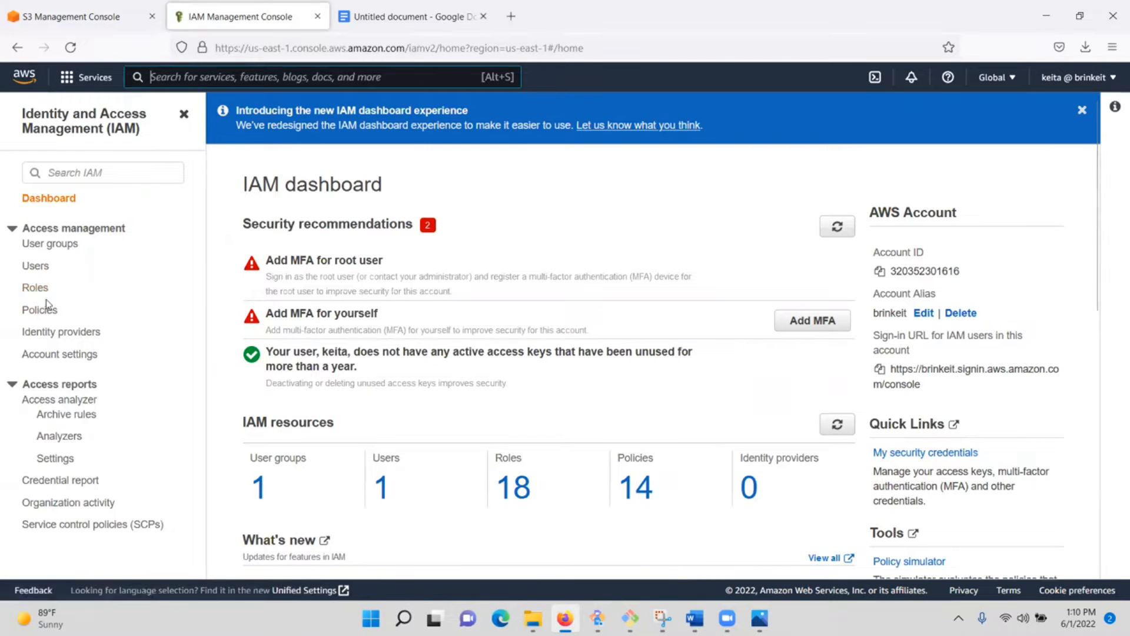
{"action": "left_click", "coordinate": [34, 287]}
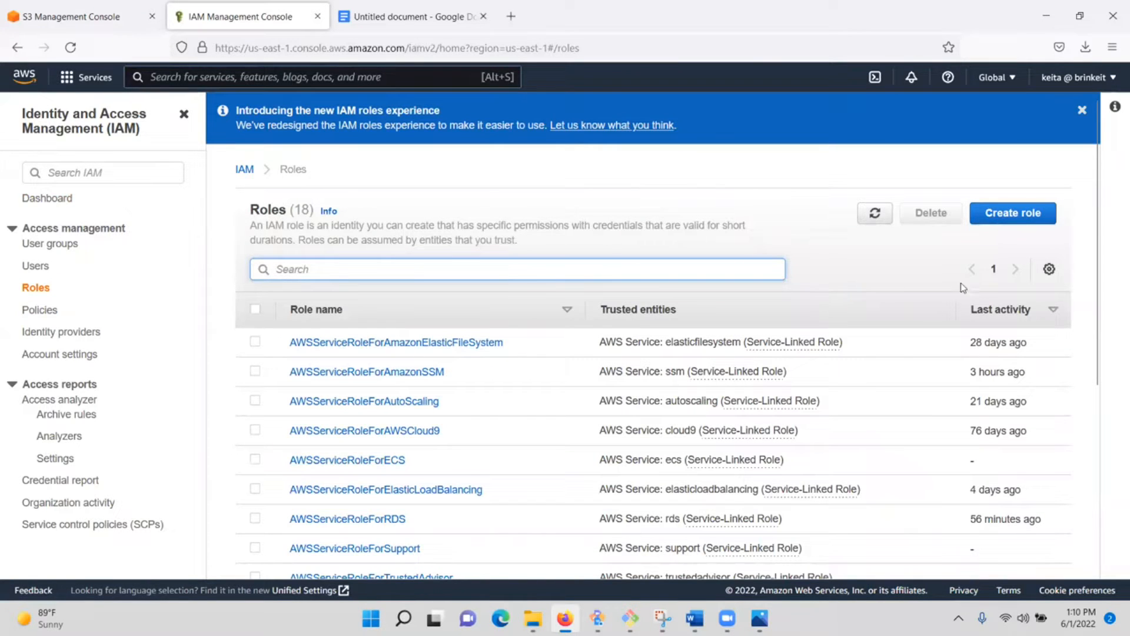
Step: Start creating an IAM role with AWS service as the trusted entity and Lambda as the use case, proceeding to permissions
{"action": "left_click", "coordinate": [1010, 214]}
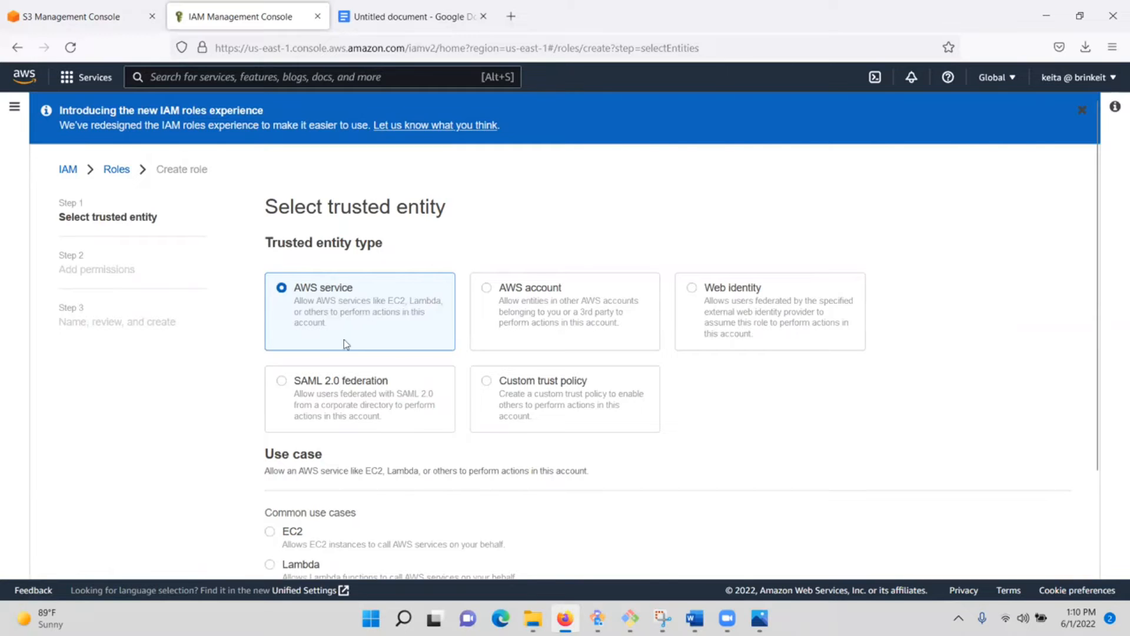
{"action": "scroll", "coordinate": [364, 341], "scroll_direction": "down", "scroll_amount": 2}
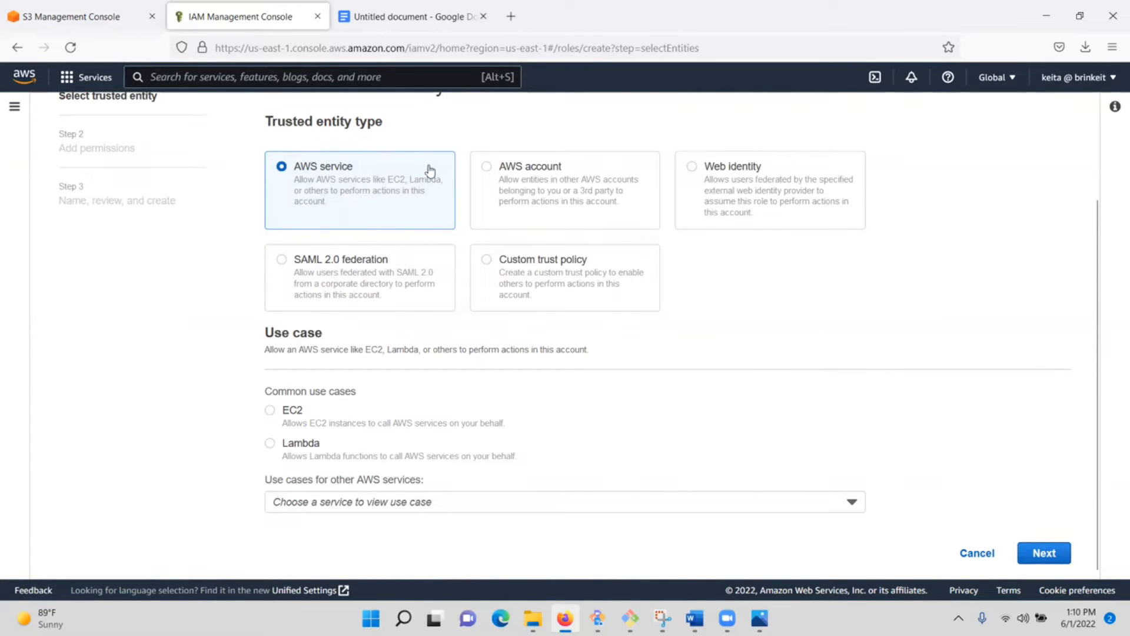
{"action": "left_click", "coordinate": [270, 443]}
{"action": "left_click", "coordinate": [1042, 556]}
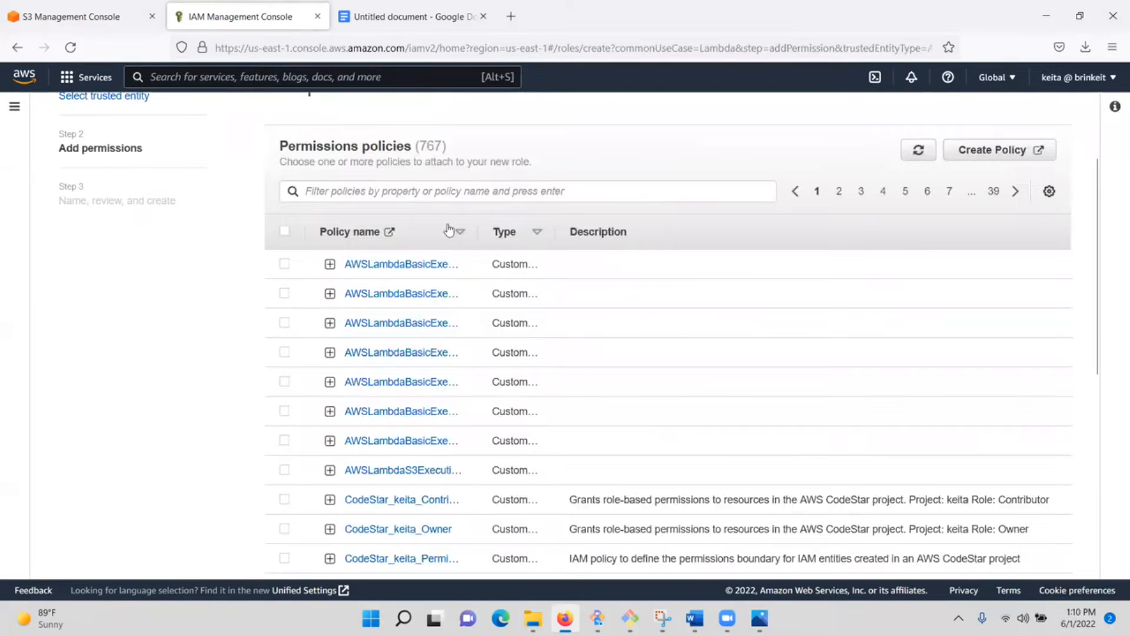
Step: Filter the permissions policies by s3f and select AmazonS3FullAccess for the new role
{"action": "left_click", "coordinate": [391, 189]}
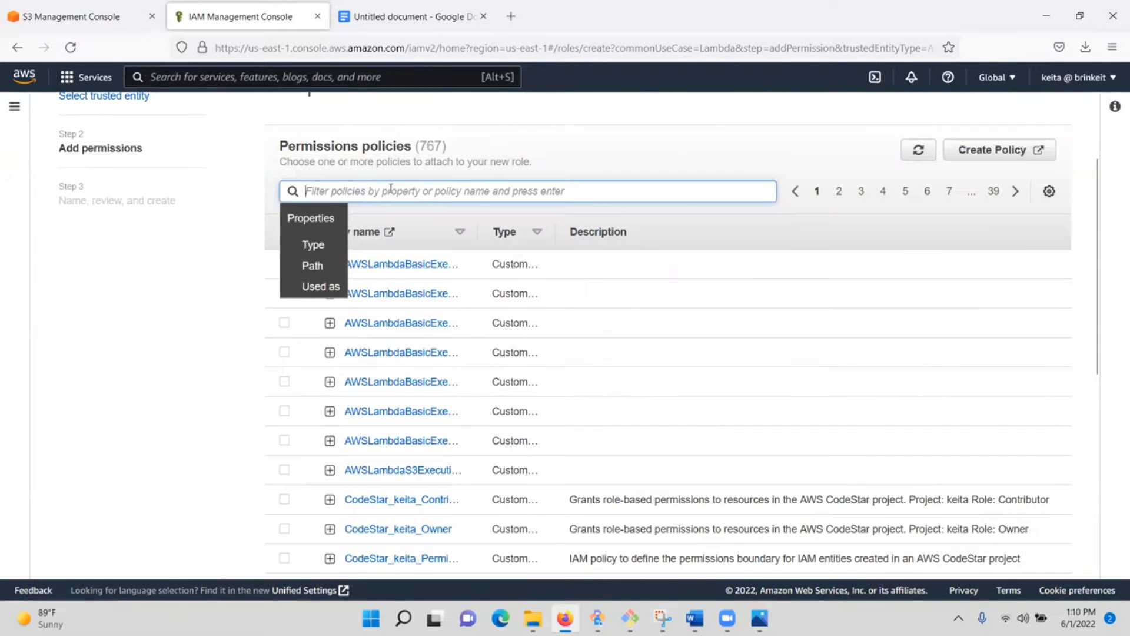
{"action": "type", "text": "s3f"}
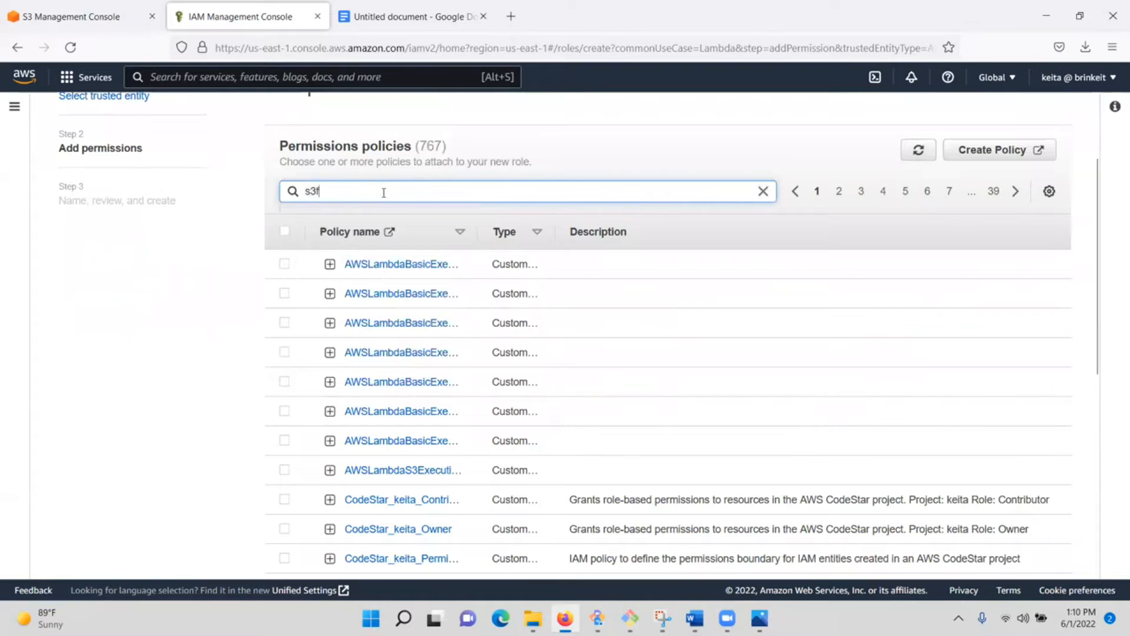
{"action": "key", "text": "Return"}
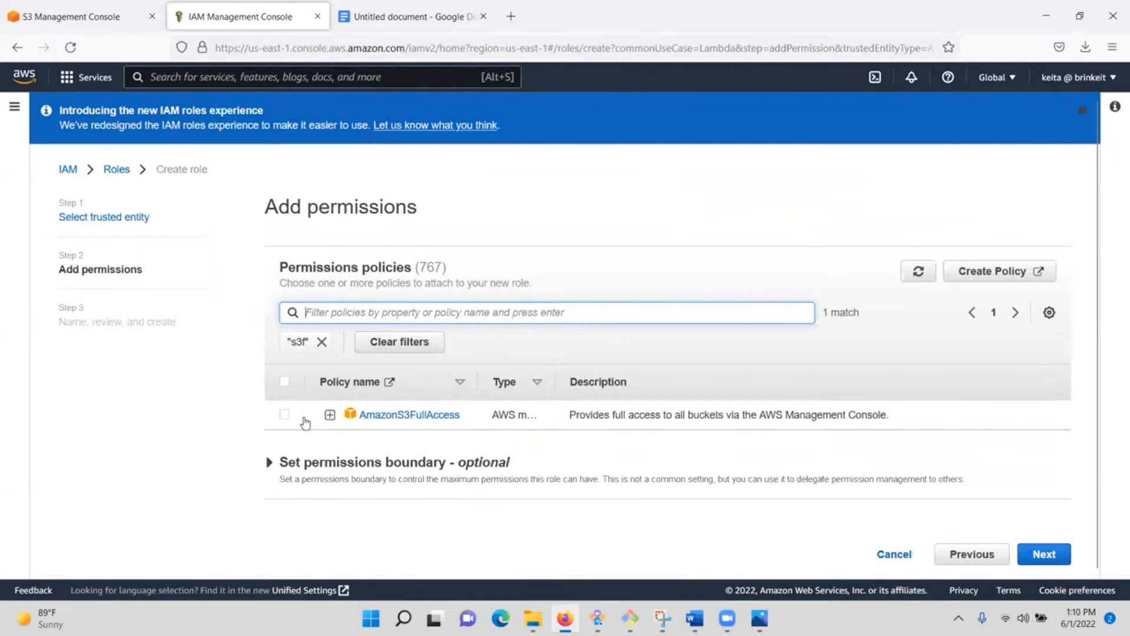
{"action": "left_click", "coordinate": [284, 415]}
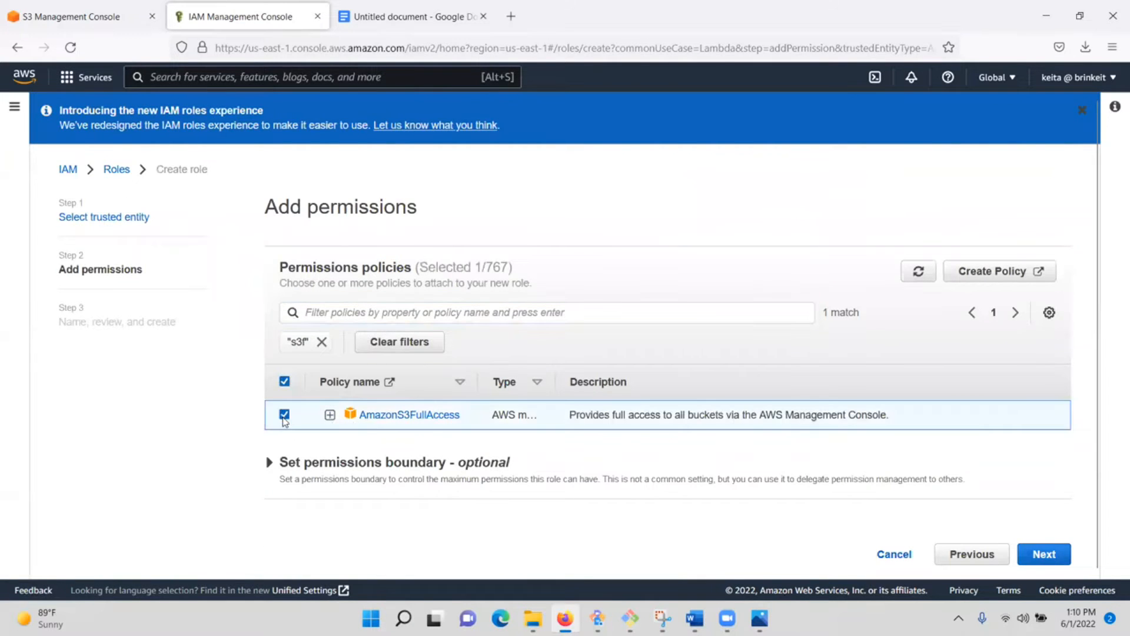
Step: Replace the s3f filter on the permissions policies with lambda and look through the matching policies for a Lambda full-access policy
{"action": "left_click", "coordinate": [321, 341]}
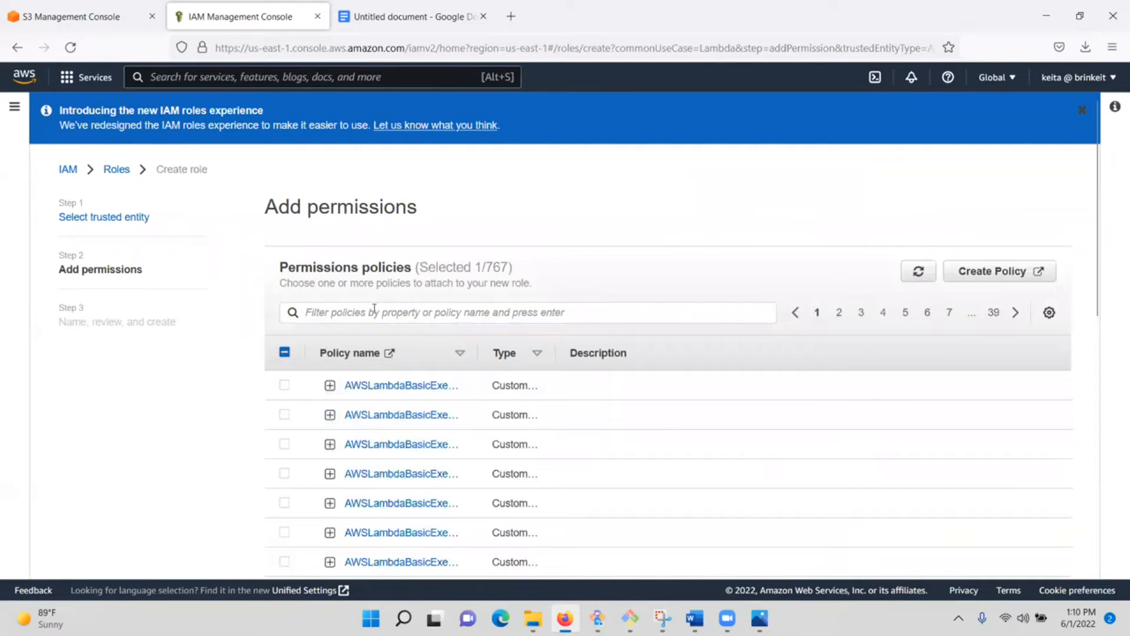
{"action": "left_click", "coordinate": [373, 313]}
{"action": "type", "text": "l"}
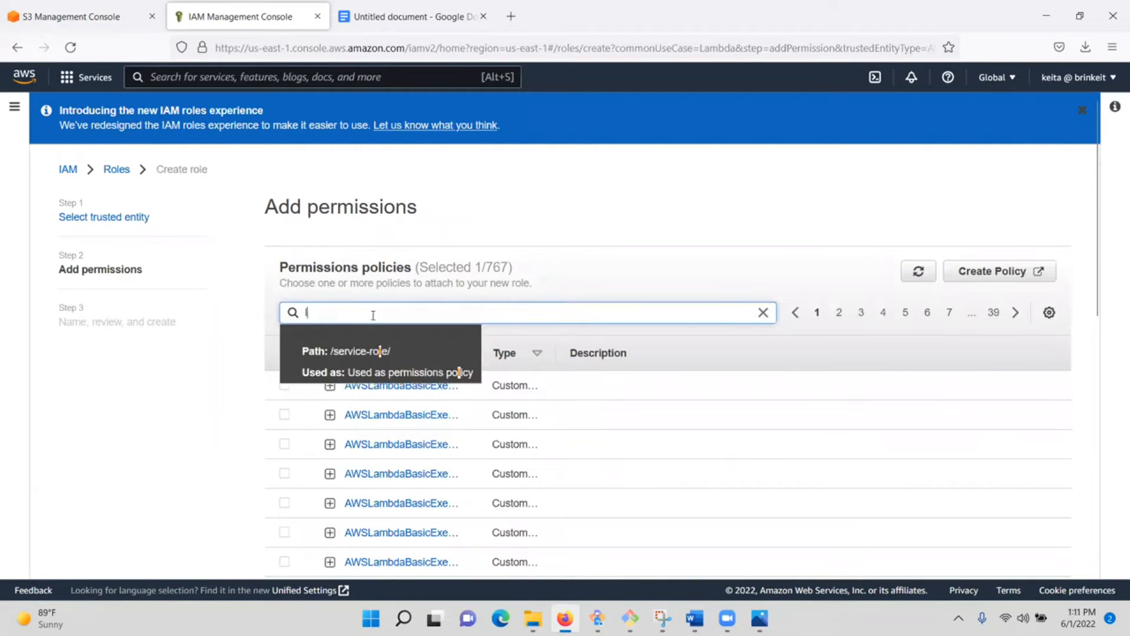
{"action": "type", "text": "ambda"}
{"action": "key", "text": "Return"}
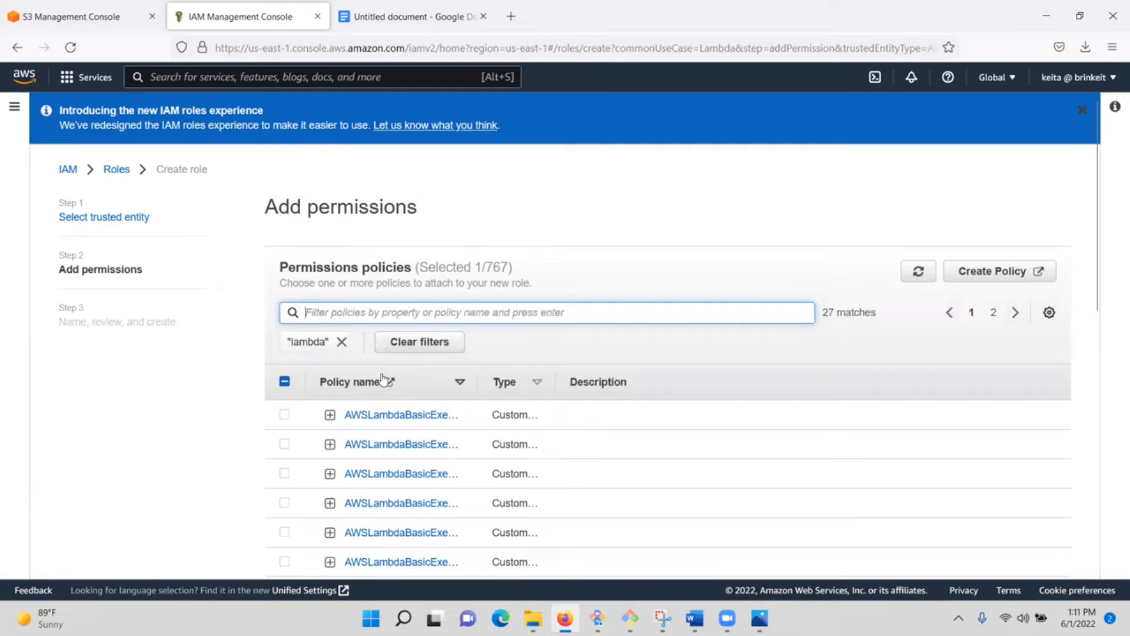
{"action": "scroll", "coordinate": [384, 378], "scroll_direction": "down", "scroll_amount": 5}
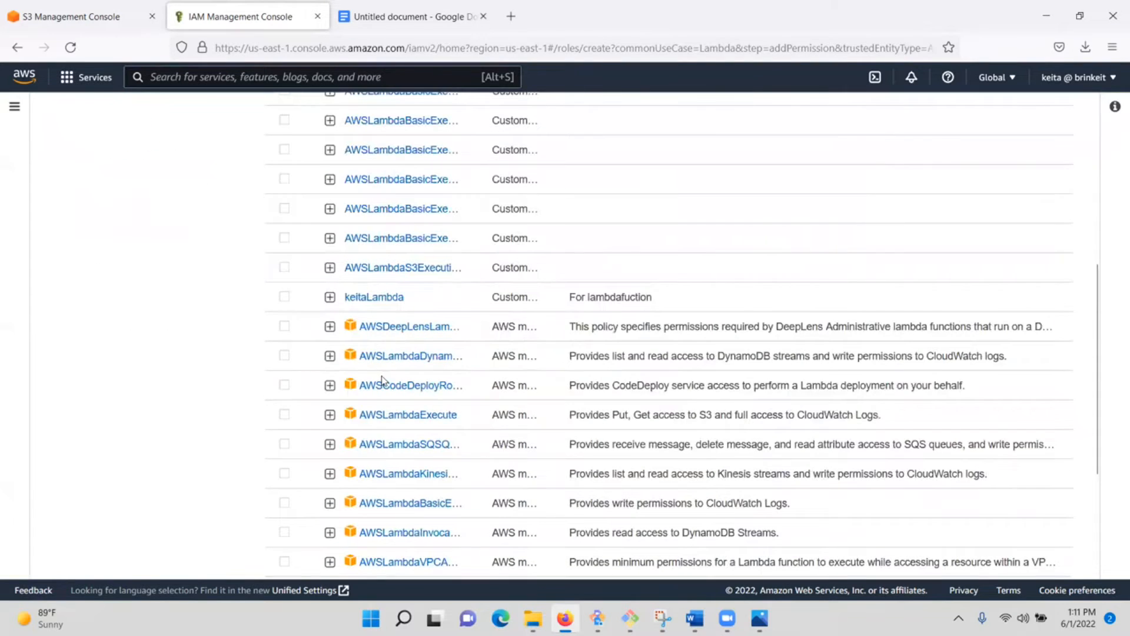
{"action": "scroll", "coordinate": [384, 378], "scroll_direction": "up", "scroll_amount": 5}
{"action": "scroll", "coordinate": [396, 407], "scroll_direction": "down", "scroll_amount": 7}
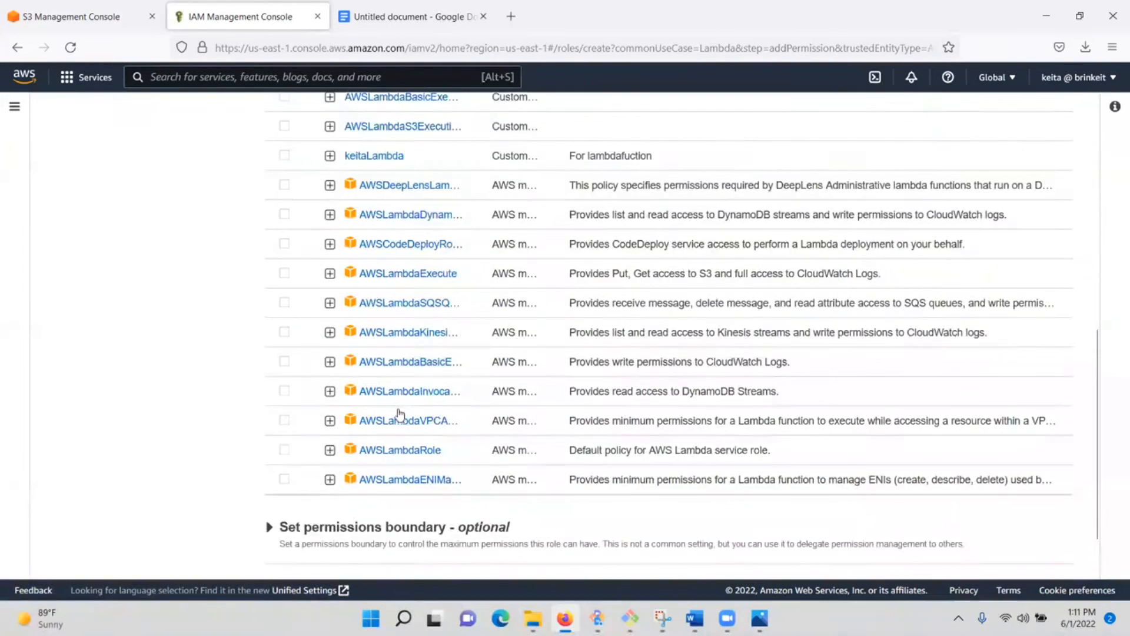
{"action": "scroll", "coordinate": [399, 414], "scroll_direction": "down", "scroll_amount": 1}
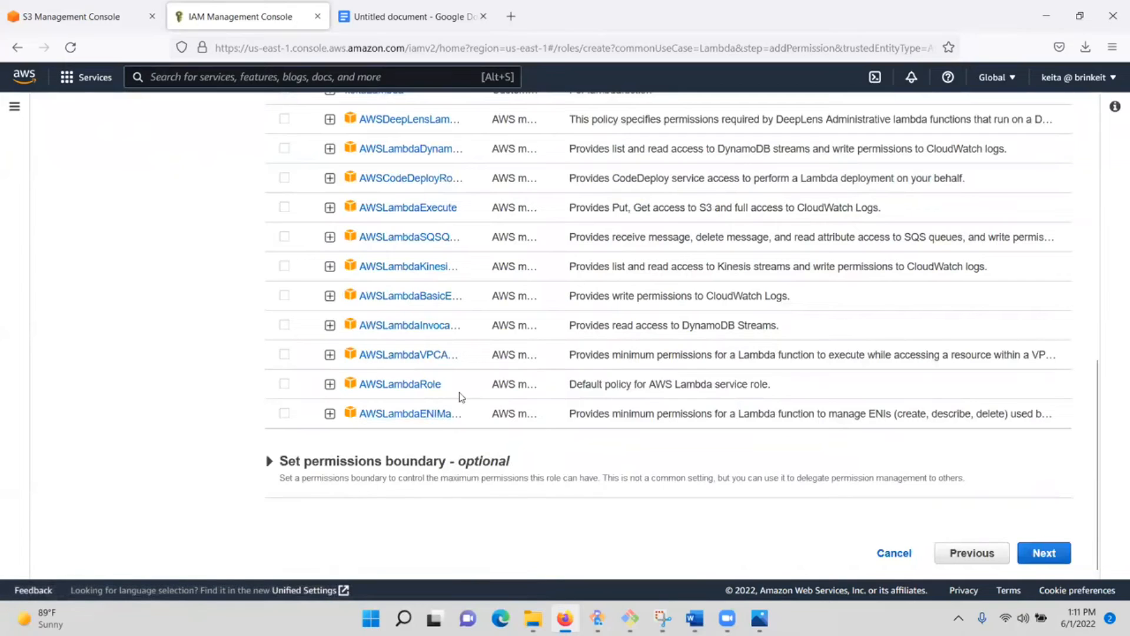
{"action": "scroll", "coordinate": [459, 392], "scroll_direction": "up", "scroll_amount": 8}
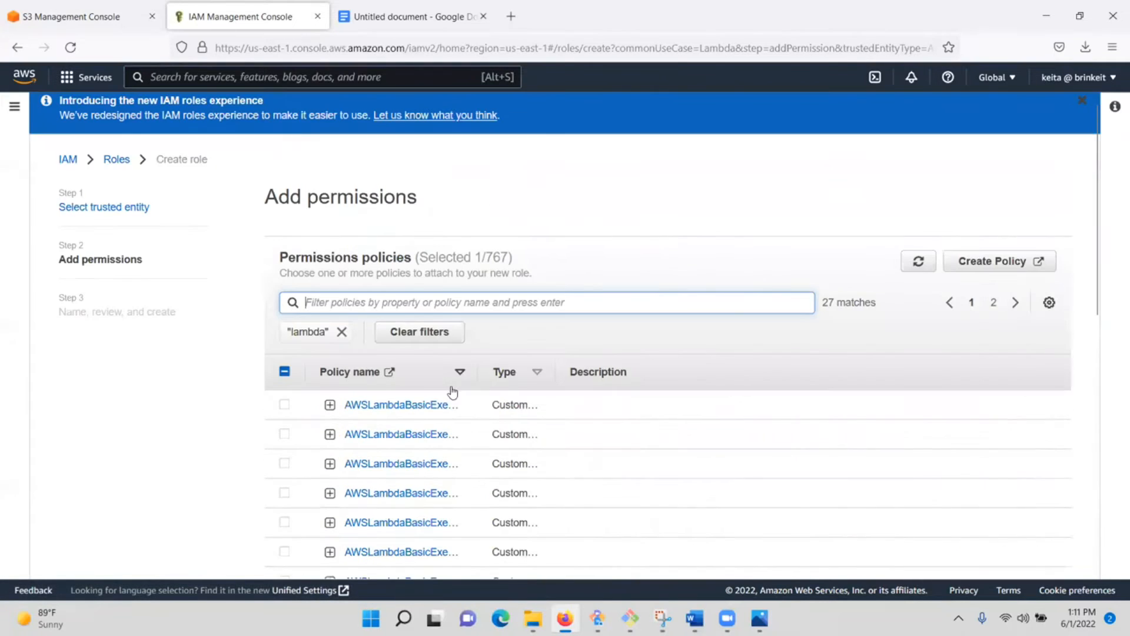
{"action": "scroll", "coordinate": [453, 392], "scroll_direction": "up", "scroll_amount": 1}
Step: Try filtering the permissions policies by awslambdafu instead of lambda, and remove that filter again
{"action": "left_click", "coordinate": [342, 342]}
{"action": "left_click", "coordinate": [353, 312]}
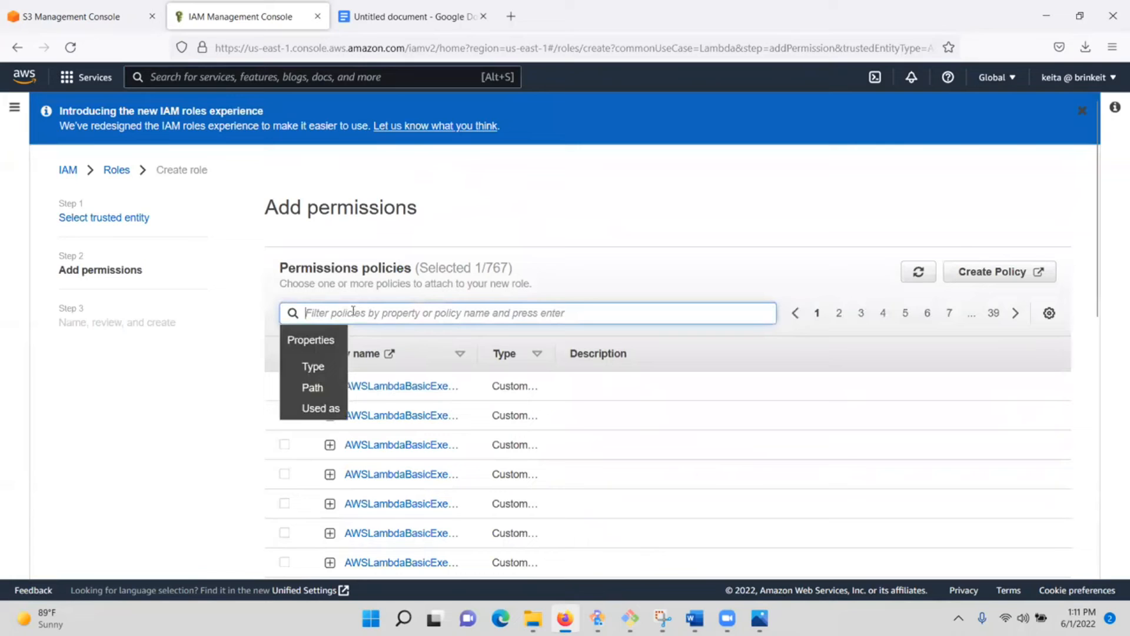
{"action": "type", "text": "aws"}
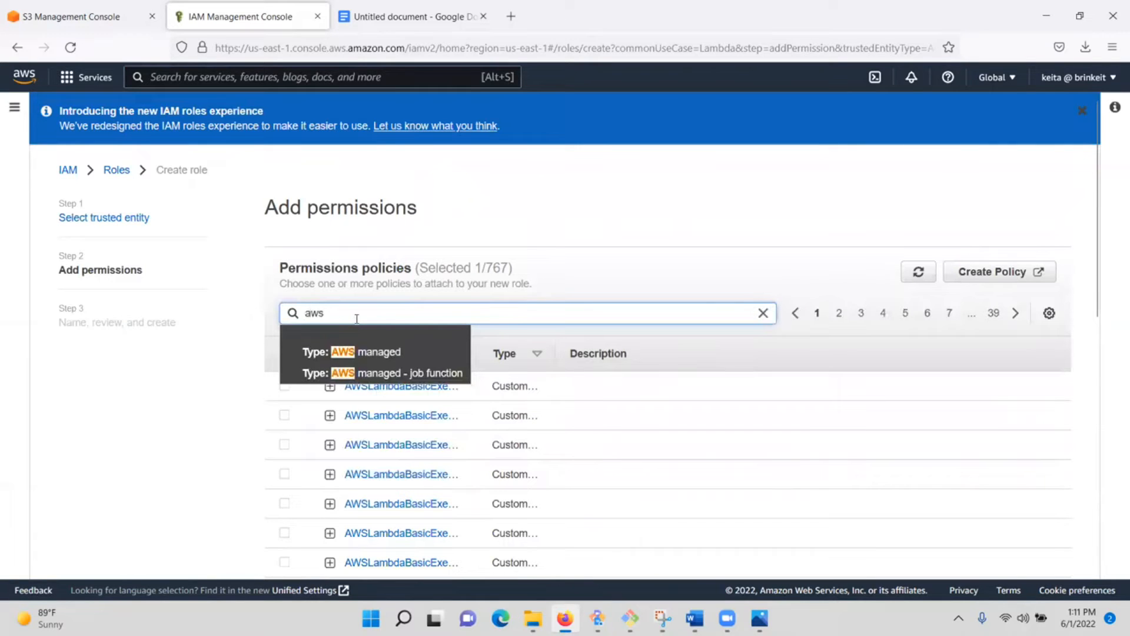
{"action": "type", "text": "la"}
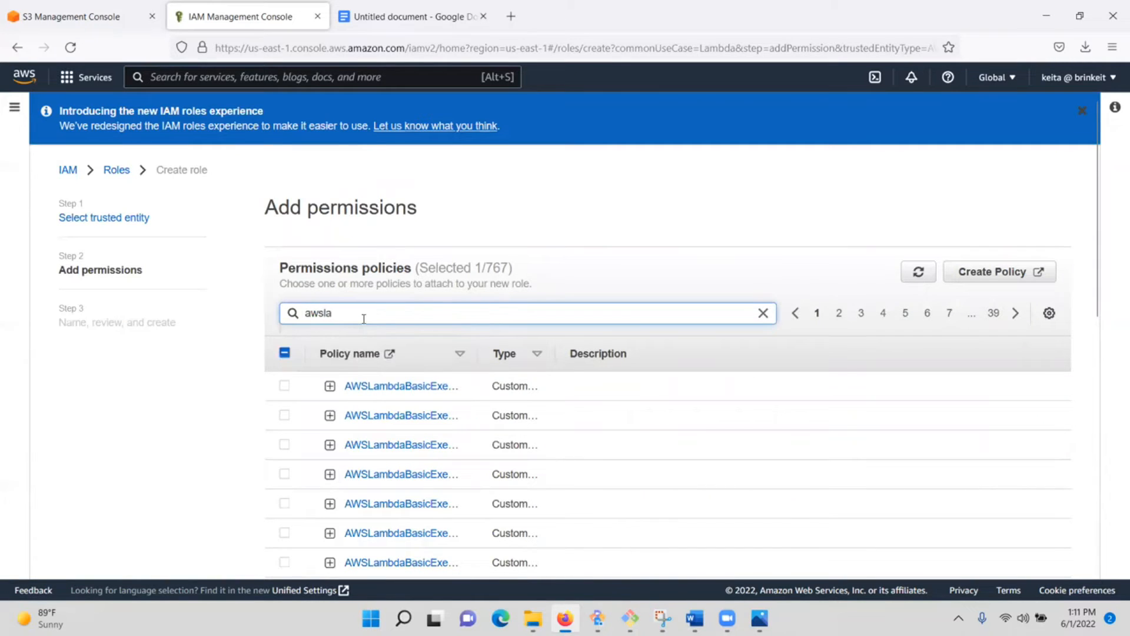
{"action": "type", "text": "mbdafu"}
{"action": "key", "text": "Return"}
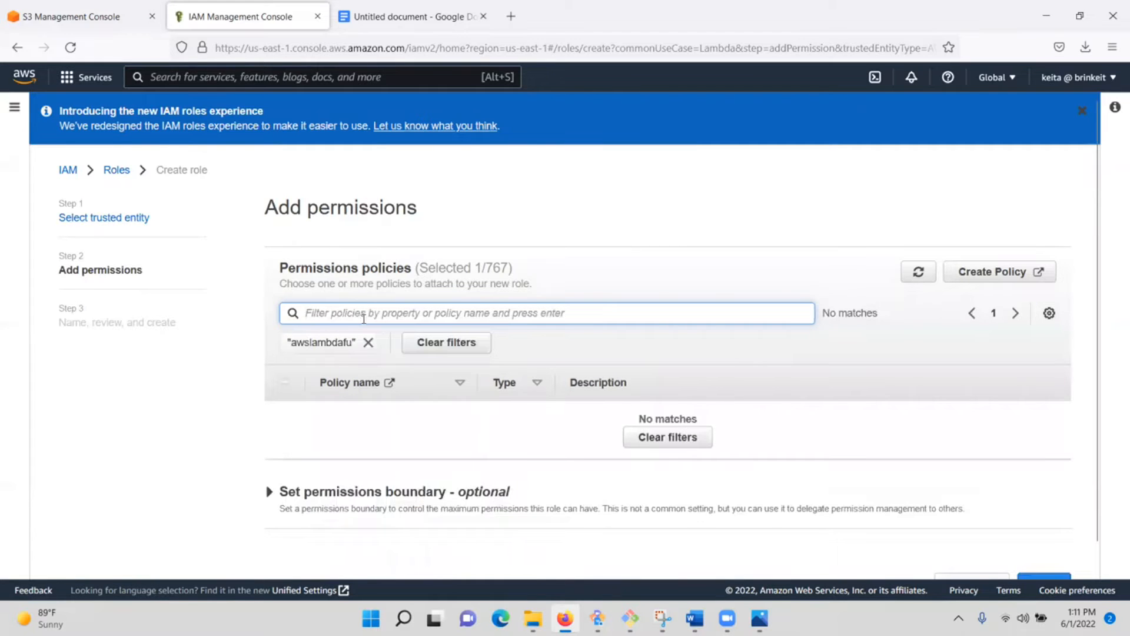
{"action": "left_click", "coordinate": [374, 342]}
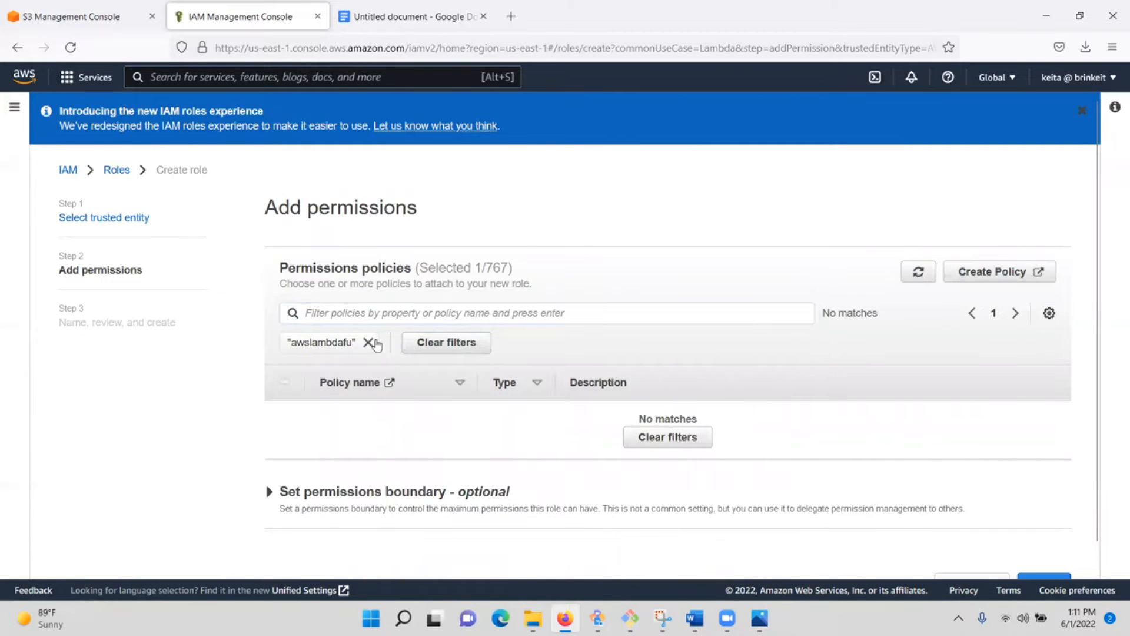
Step: Filter the permissions policies by awslambda and select AWSLambda_FullAccess for the new role
{"action": "left_click", "coordinate": [371, 319]}
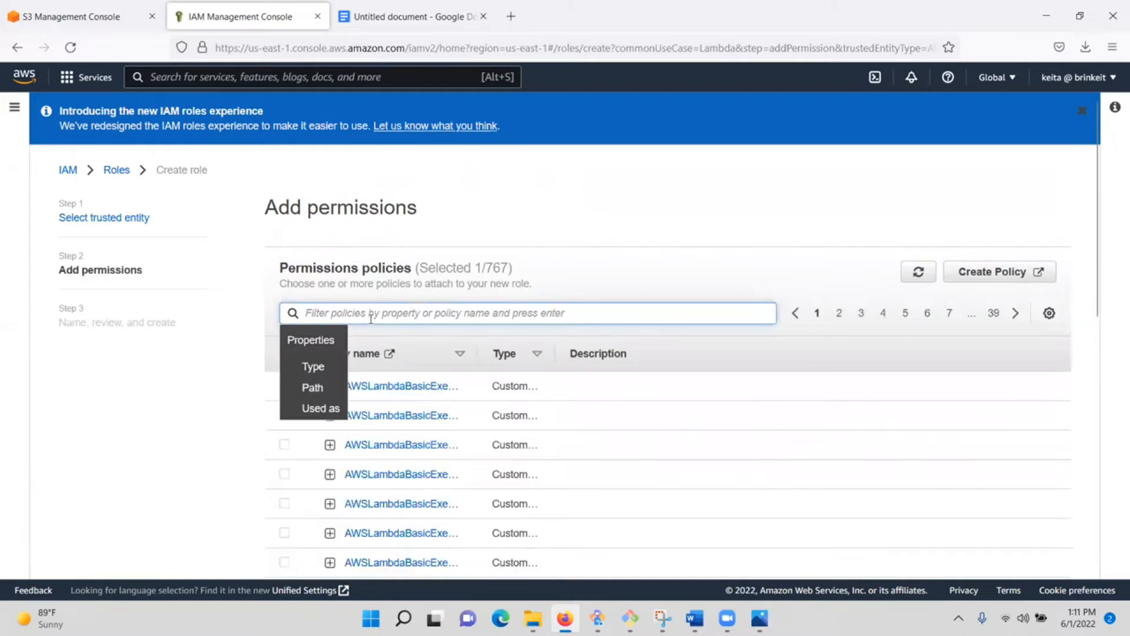
{"action": "type", "text": "aws"}
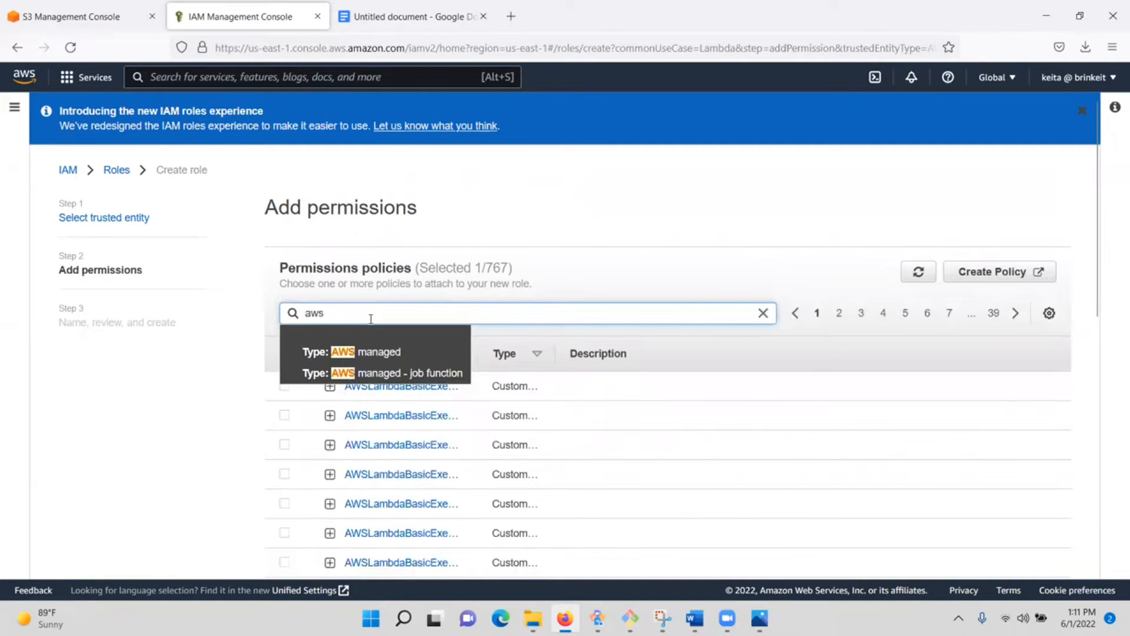
{"action": "type", "text": "lambda"}
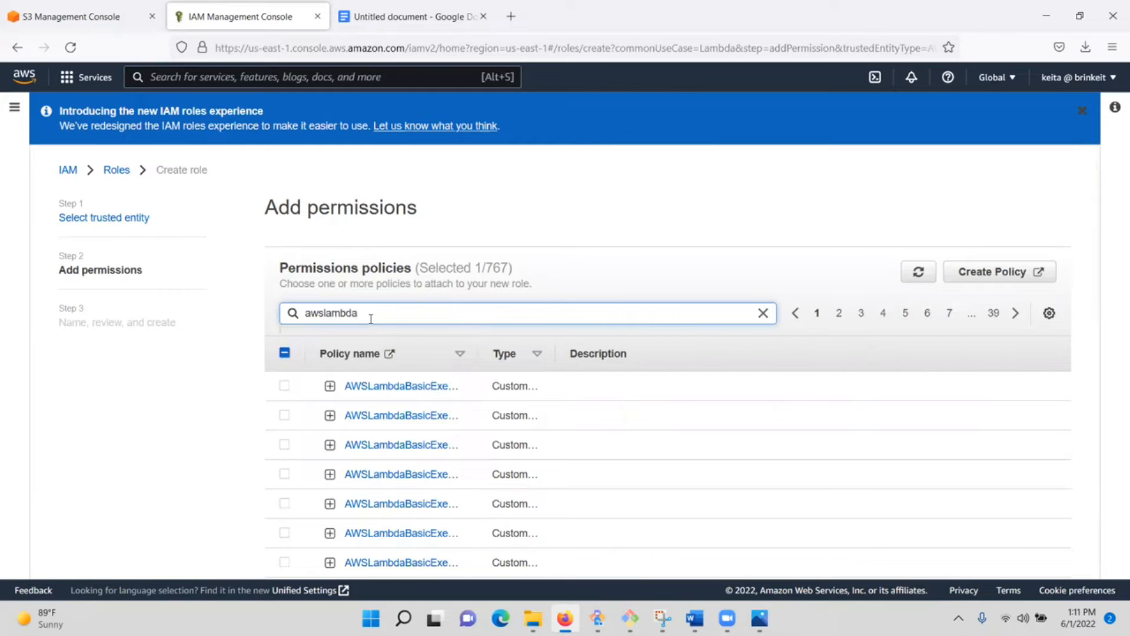
{"action": "key", "text": "Return"}
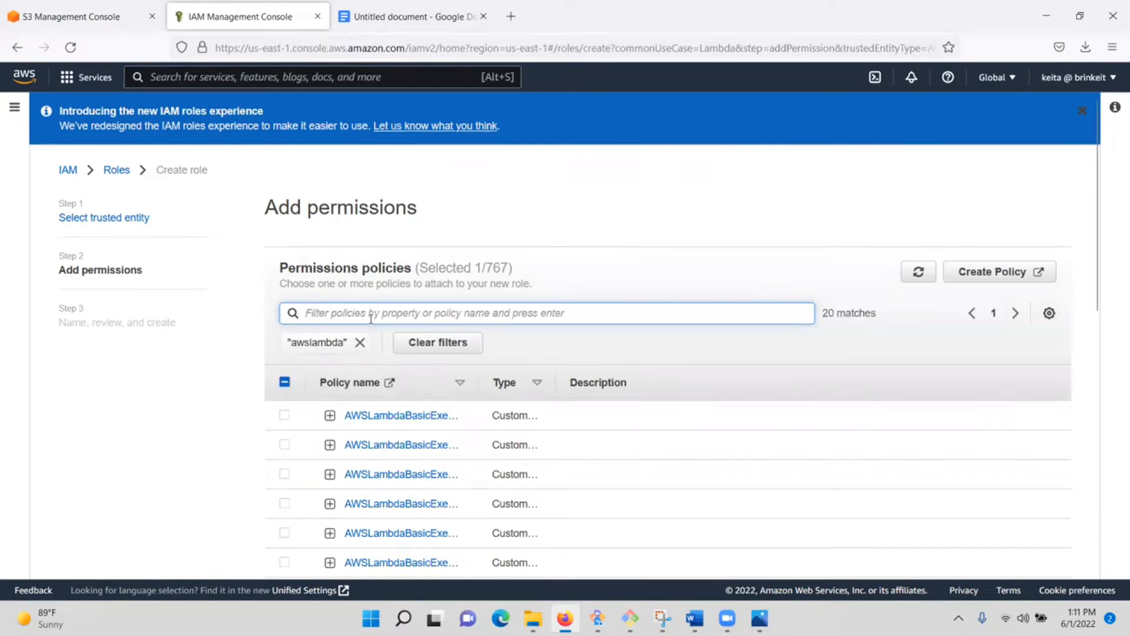
{"action": "scroll", "coordinate": [402, 462], "scroll_direction": "down", "scroll_amount": 5}
{"action": "scroll", "coordinate": [402, 465], "scroll_direction": "down", "scroll_amount": 3}
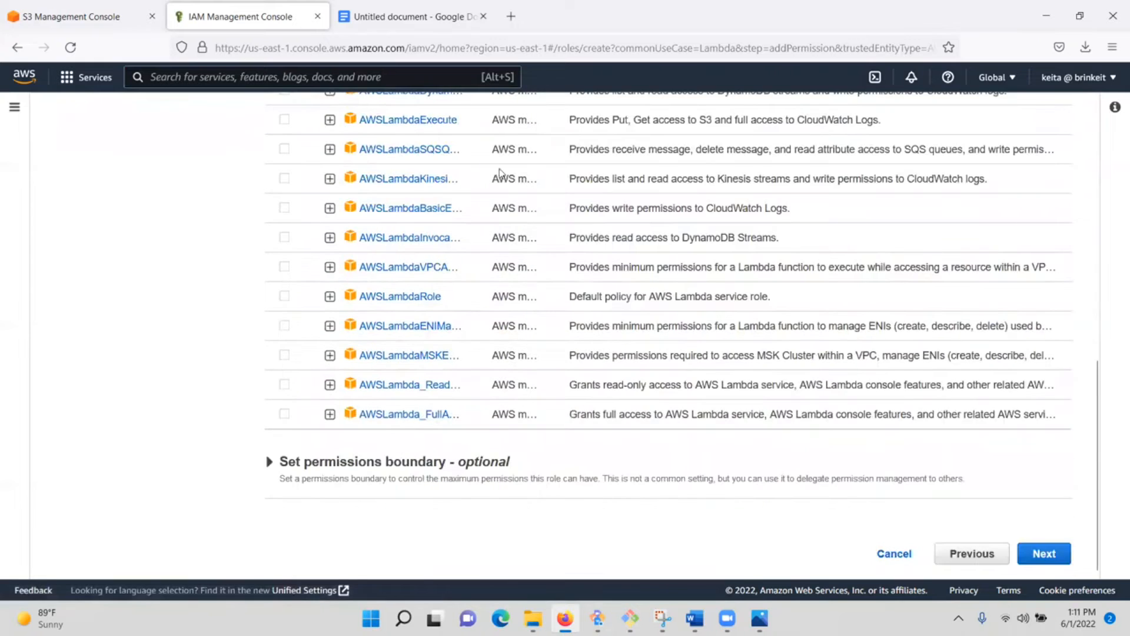
{"action": "scroll", "coordinate": [478, 352], "scroll_direction": "up", "scroll_amount": 2}
{"action": "scroll", "coordinate": [552, 355], "scroll_direction": "up", "scroll_amount": 6}
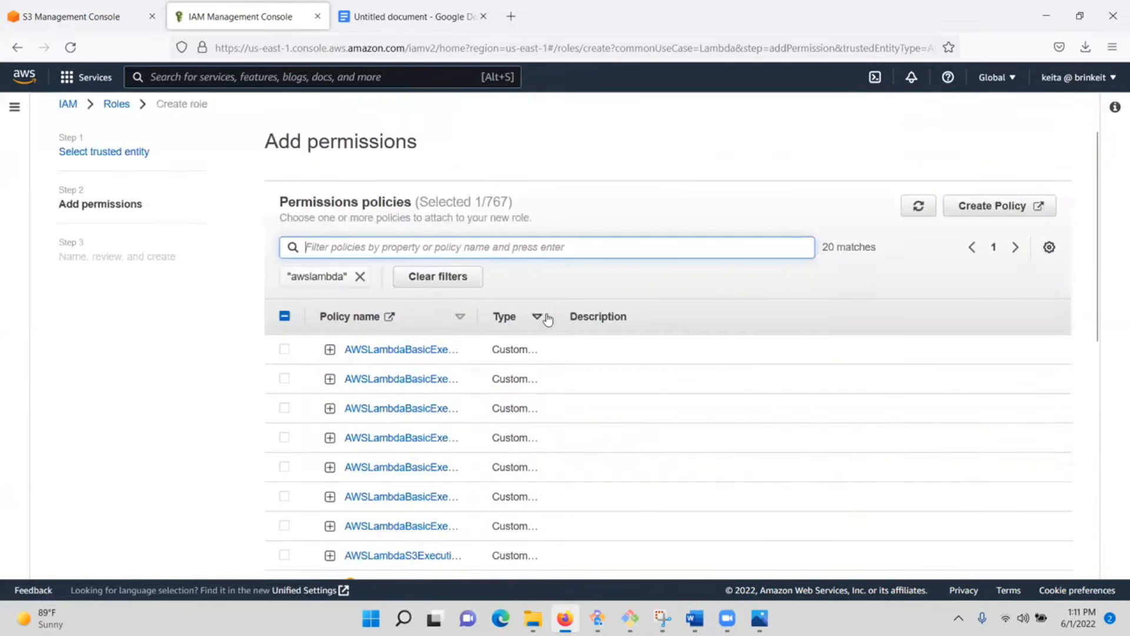
{"action": "left_click_drag", "start_coordinate": [556, 302], "coordinate": [718, 301]}
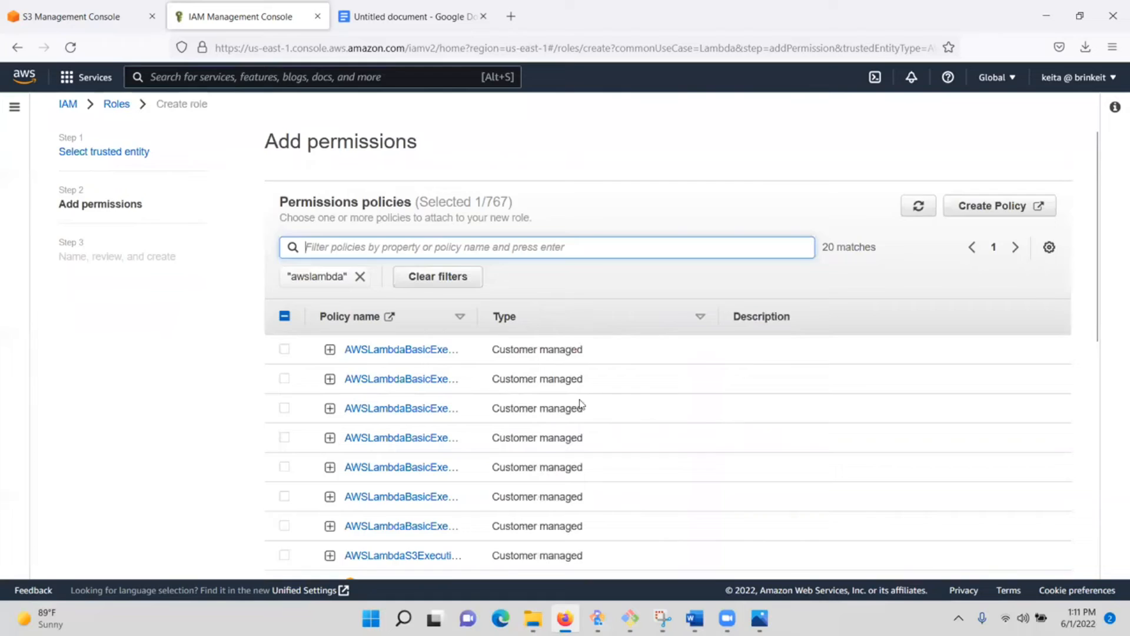
{"action": "scroll", "coordinate": [568, 447], "scroll_direction": "down", "scroll_amount": 8}
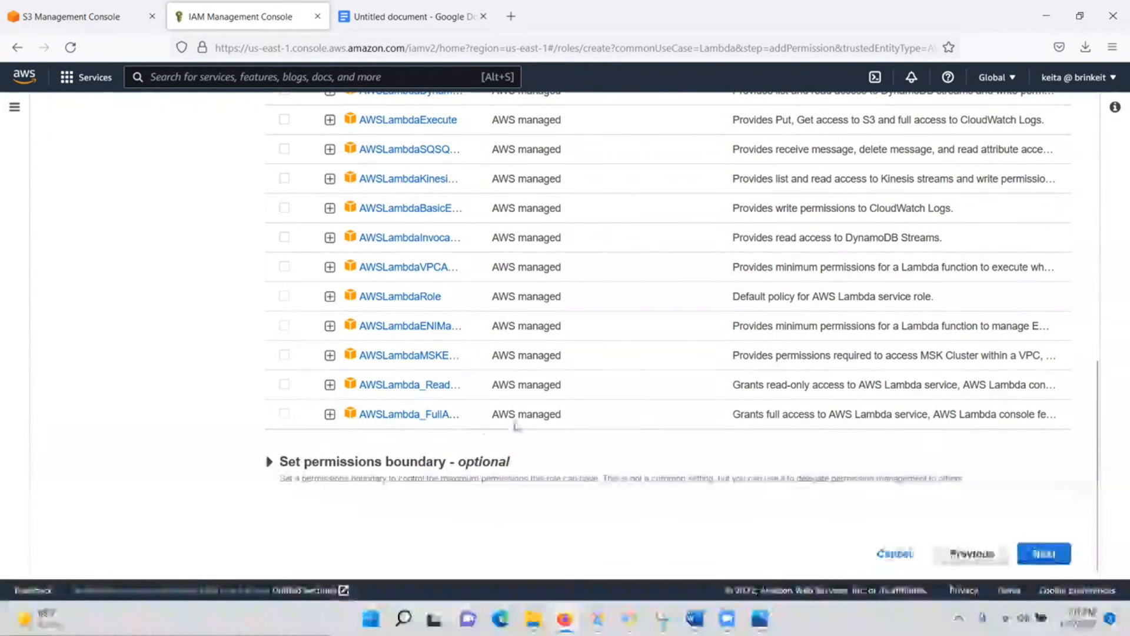
{"action": "left_click", "coordinate": [284, 414]}
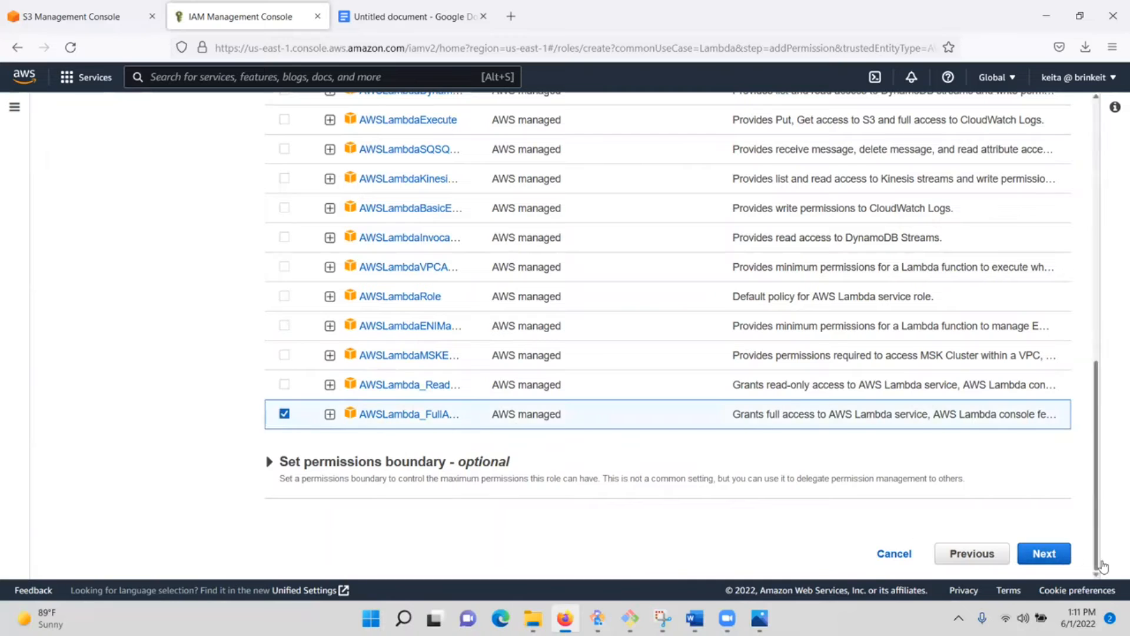
Step: Proceed to the review, name the role DemoLmbdatoday and create it with the two attached full-access policies
{"action": "left_click", "coordinate": [1040, 553]}
{"action": "left_click", "coordinate": [347, 227]}
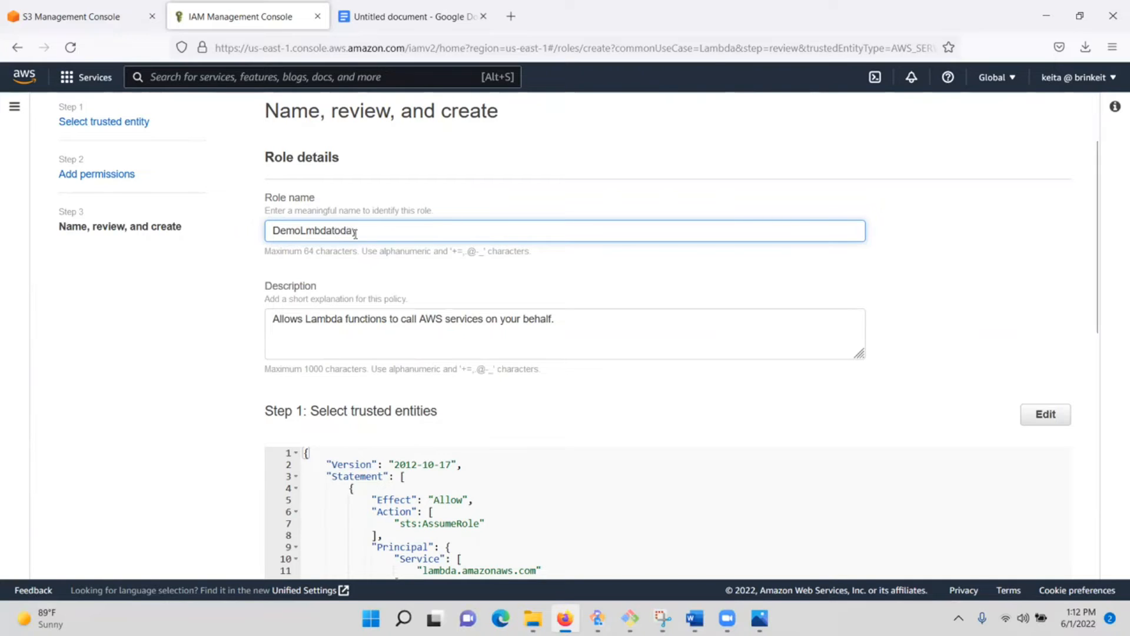
{"action": "scroll", "coordinate": [511, 374], "scroll_direction": "down", "scroll_amount": 6}
{"action": "scroll", "coordinate": [471, 356], "scroll_direction": "up", "scroll_amount": 1}
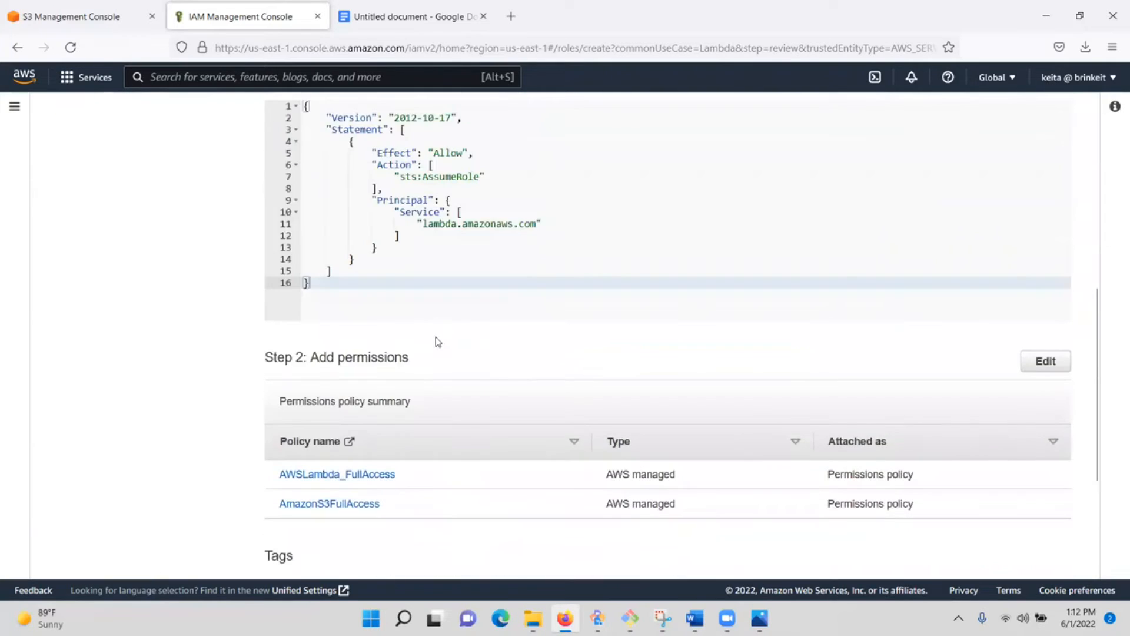
{"action": "scroll", "coordinate": [447, 321], "scroll_direction": "up", "scroll_amount": 4}
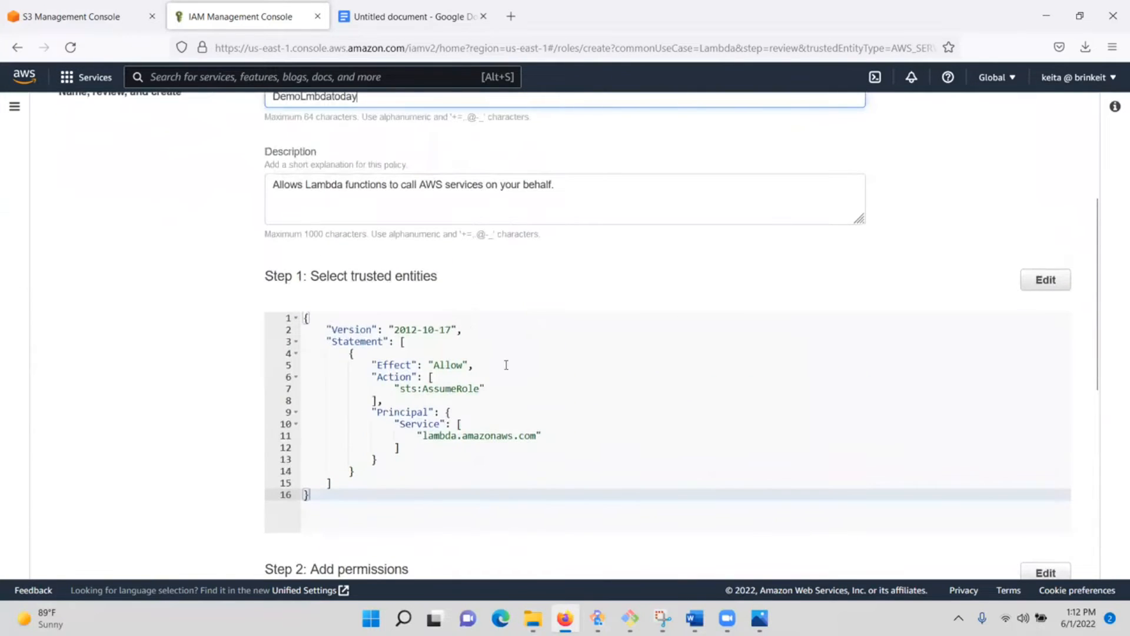
{"action": "scroll", "coordinate": [513, 429], "scroll_direction": "down", "scroll_amount": 7}
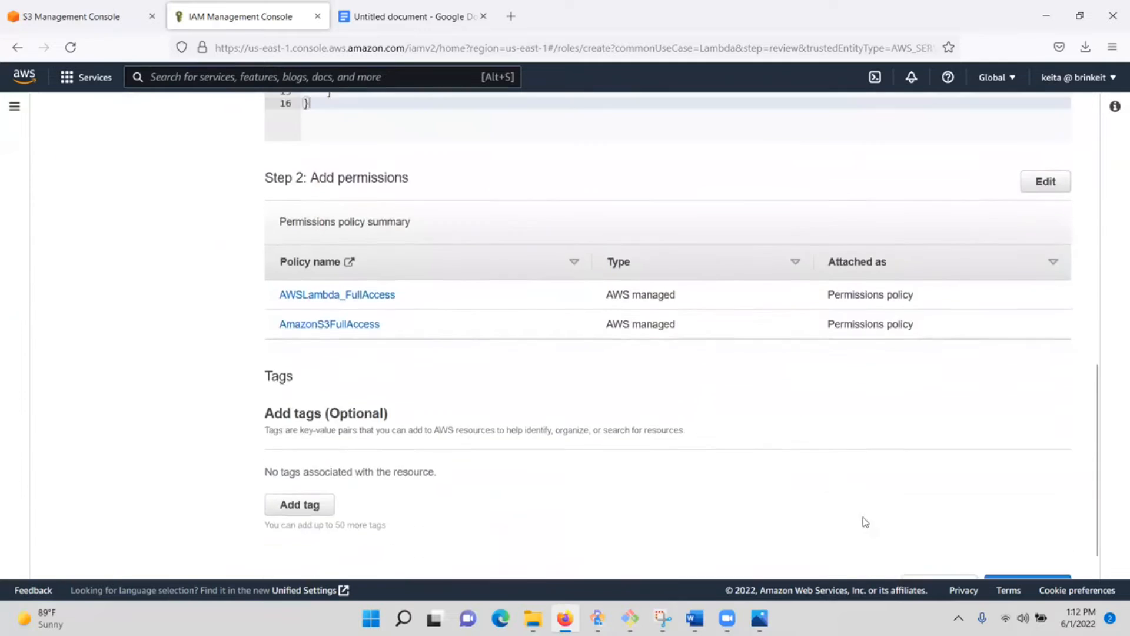
{"action": "scroll", "coordinate": [1009, 559], "scroll_direction": "up", "scroll_amount": 2}
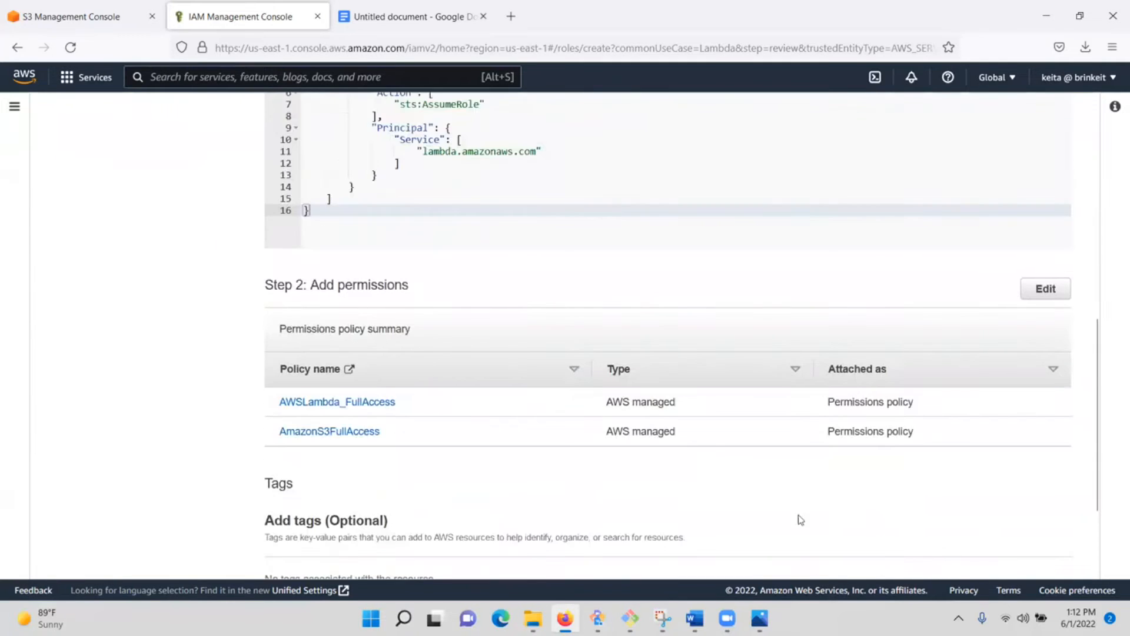
{"action": "scroll", "coordinate": [797, 517], "scroll_direction": "down", "scroll_amount": 2}
{"action": "left_click", "coordinate": [1027, 556]}
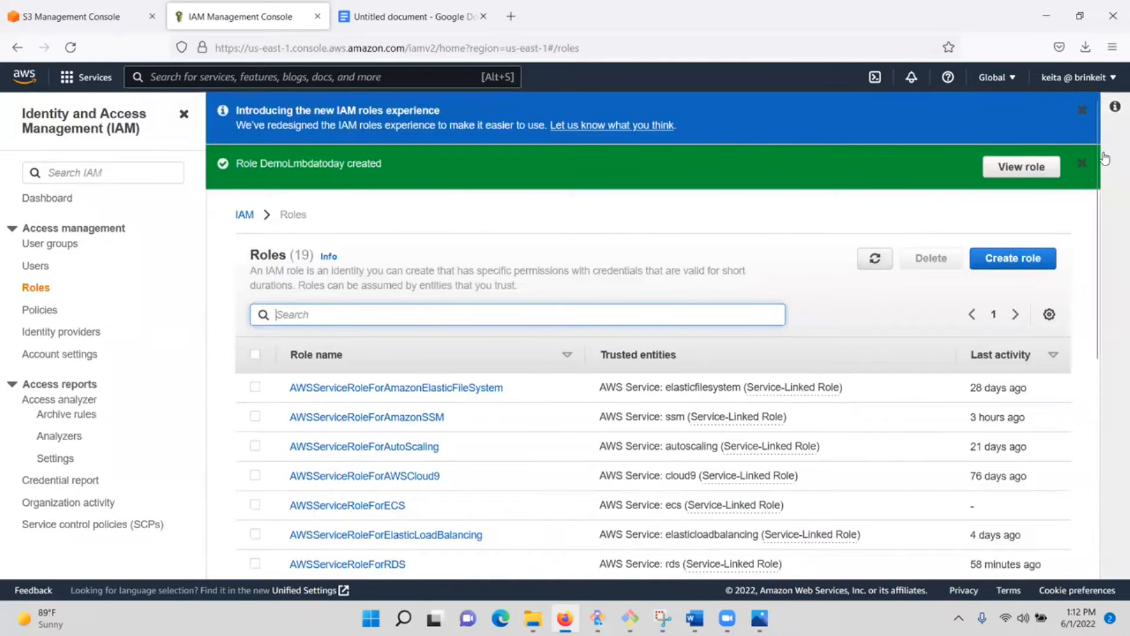
{"action": "left_click", "coordinate": [1081, 165]}
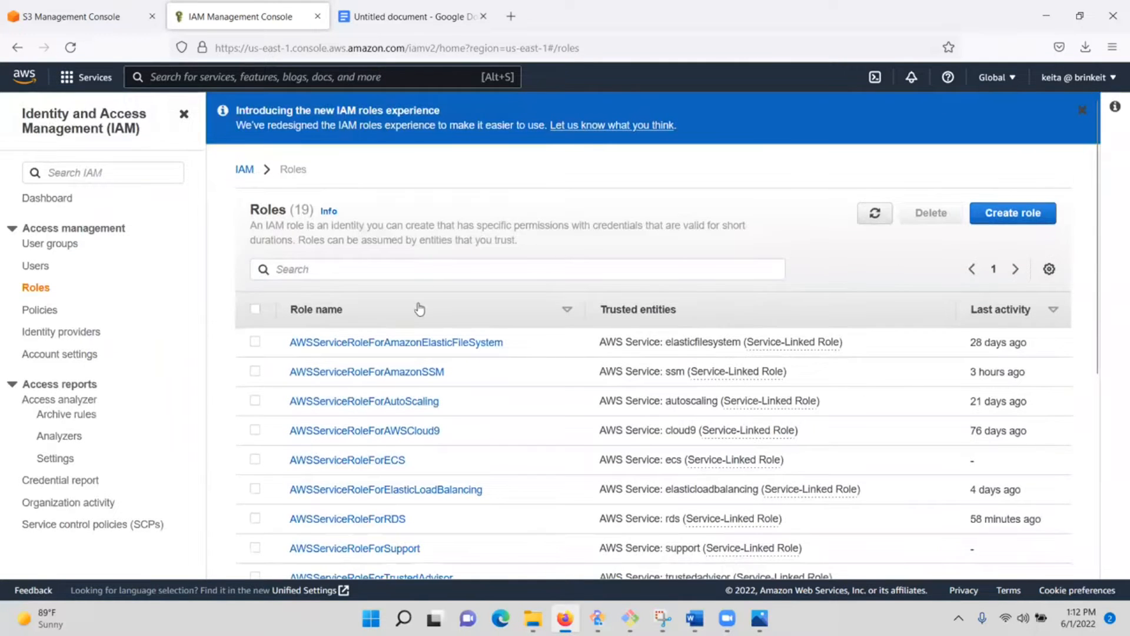
Step: Switch to the Google Docs checklist, check off item 3 about creating the role, and read item 4 on the Lambda function
{"action": "left_click", "coordinate": [395, 19]}
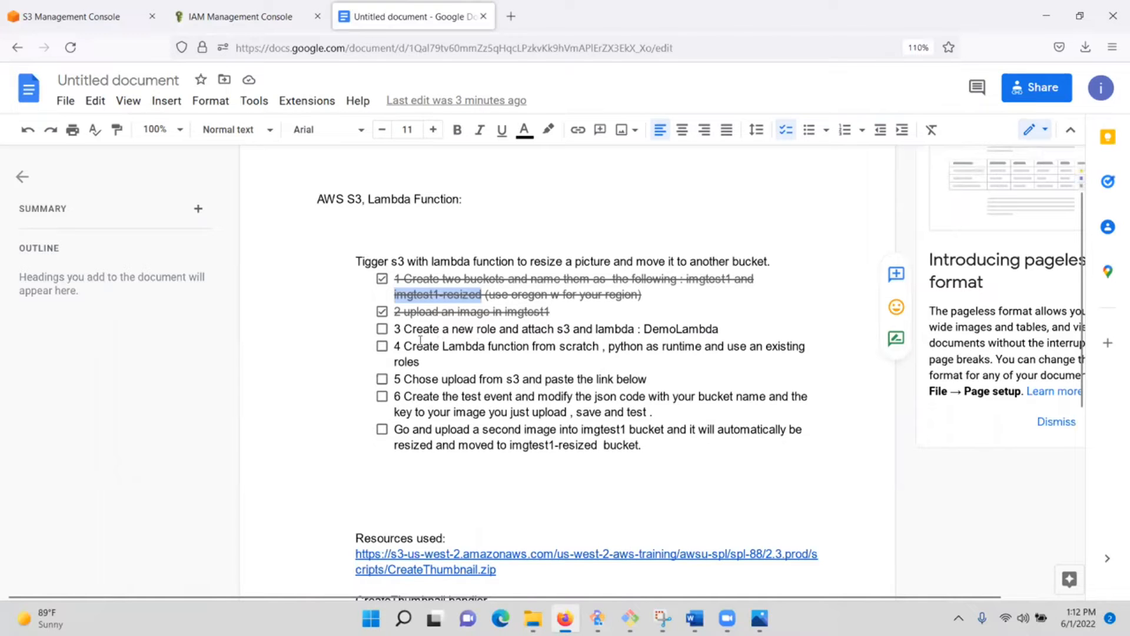
{"action": "left_click", "coordinate": [382, 328]}
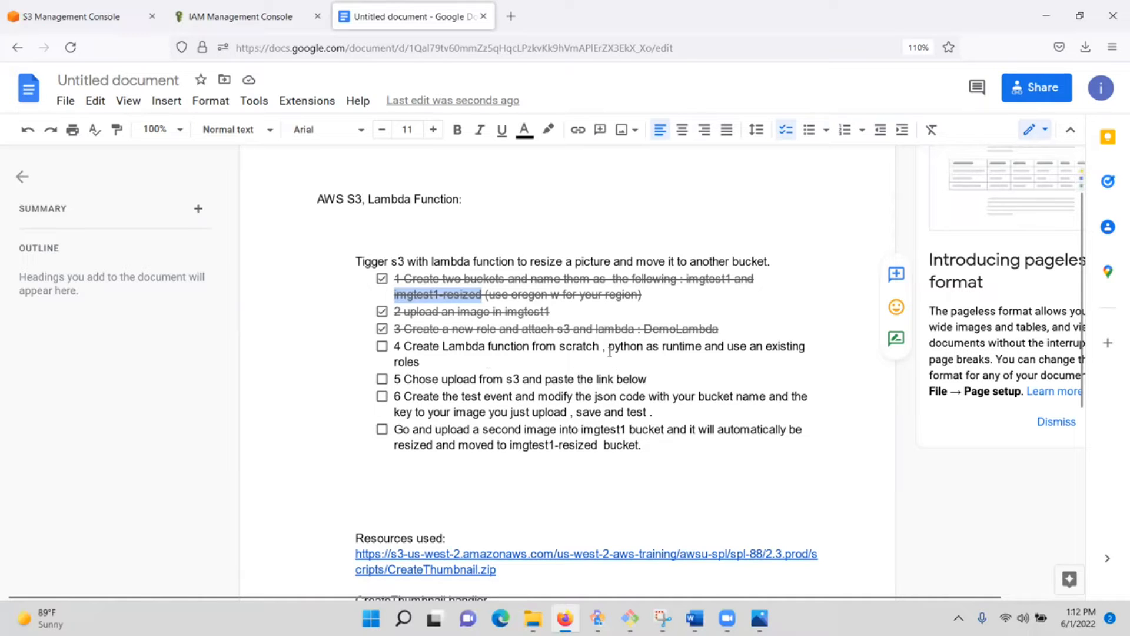
{"action": "left_click_drag", "start_coordinate": [610, 352], "coordinate": [670, 351]}
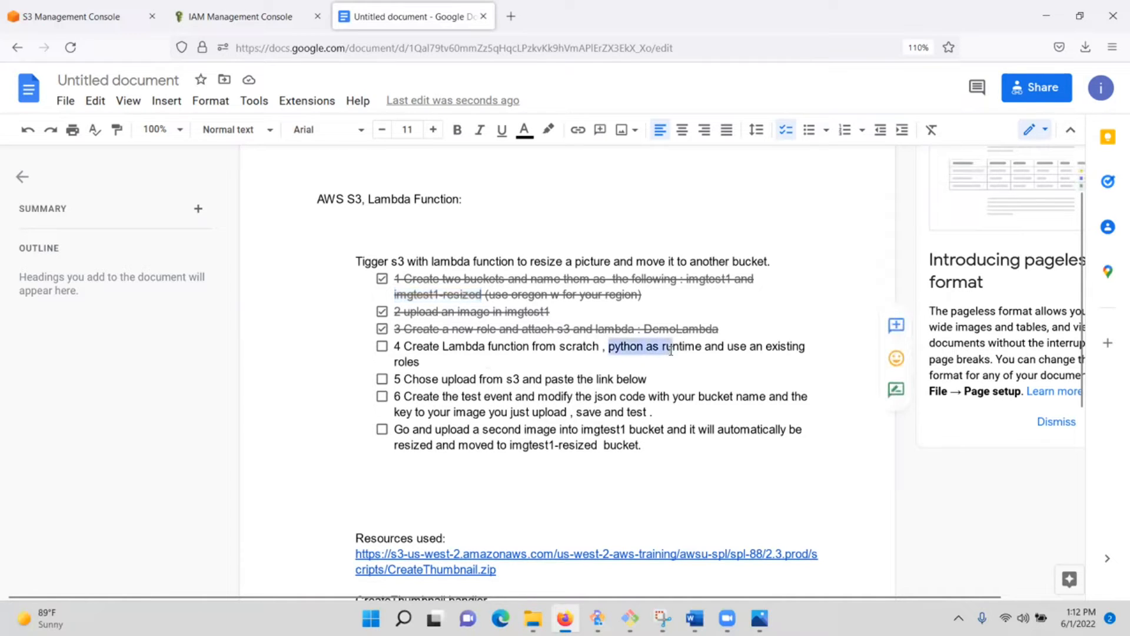
{"action": "mouse_move", "coordinate": [668, 352]}
{"action": "left_mouse_down"}
{"action": "mouse_move", "coordinate": [649, 368]}
{"action": "mouse_move", "coordinate": [647, 351]}
{"action": "left_mouse_up"}
{"action": "left_click_drag", "start_coordinate": [650, 352], "coordinate": [805, 353]}
Step: Return to the IAM console, search the AWS services for Lambda and open the service's functions list
{"action": "left_click", "coordinate": [266, 17]}
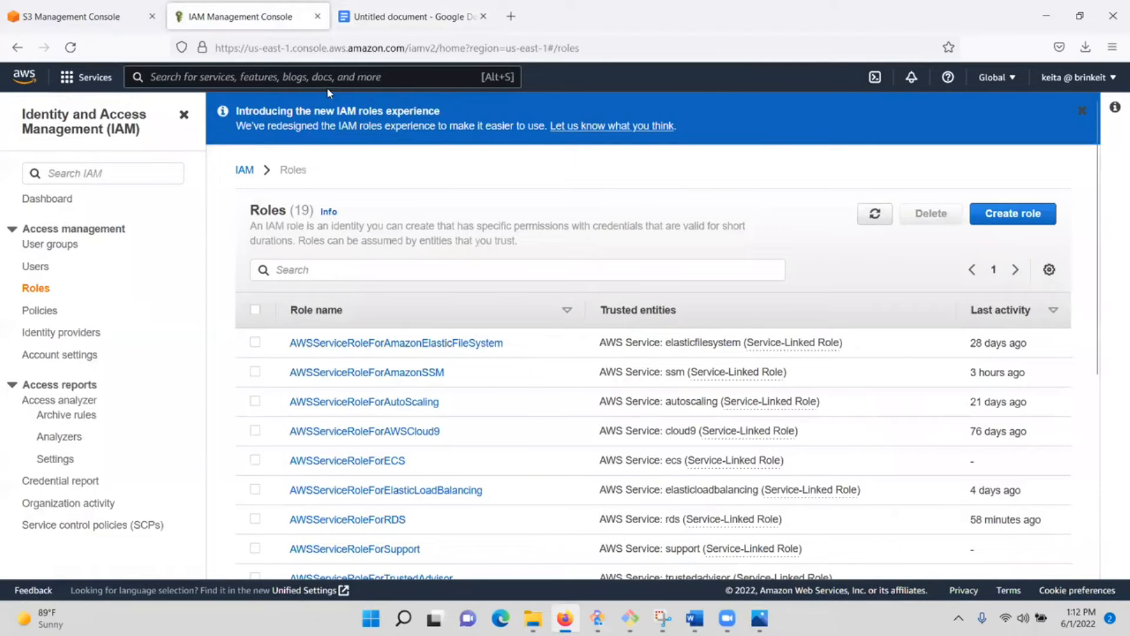
{"action": "left_click", "coordinate": [255, 87]}
{"action": "type", "text": "lam"}
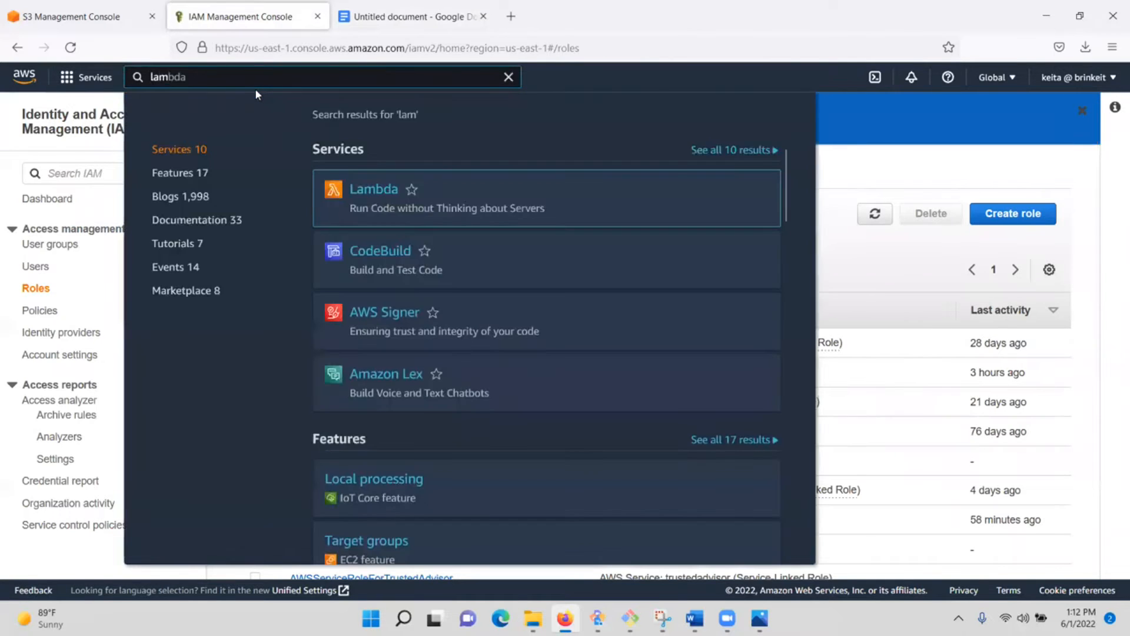
{"action": "type", "text": "bd"}
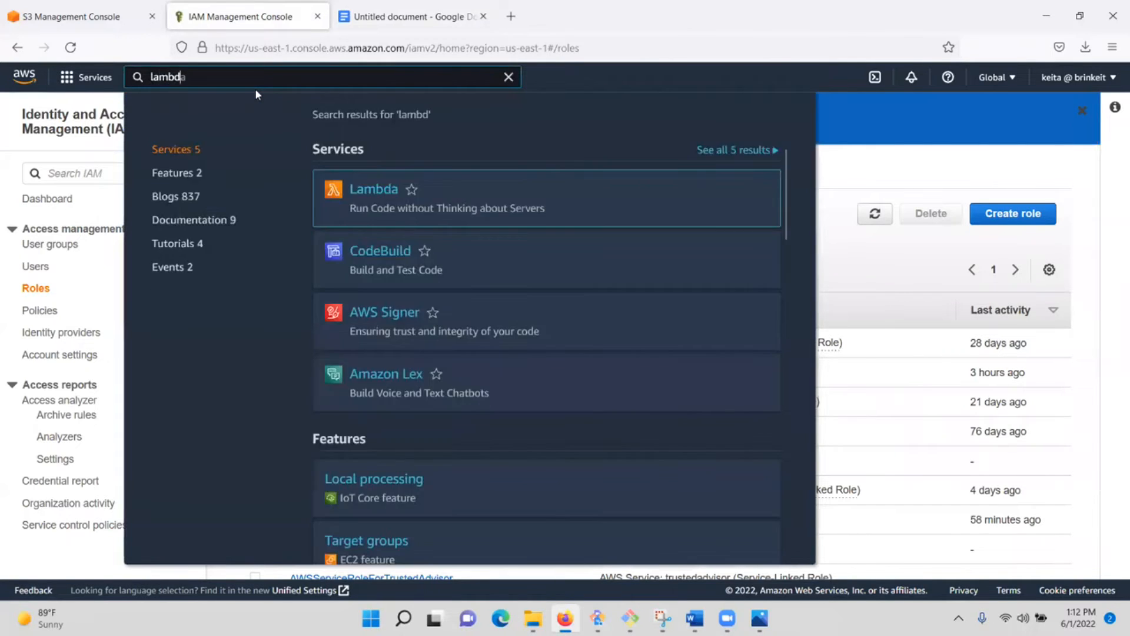
{"action": "left_click", "coordinate": [353, 192]}
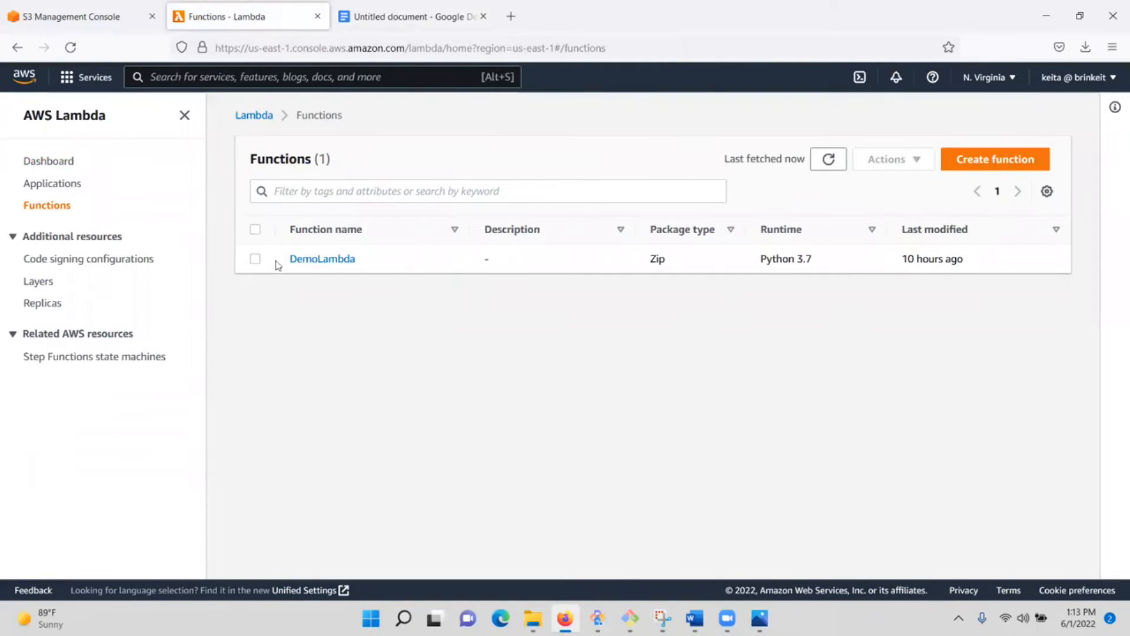
Step: Delete the existing DemoLambda function, confirming the deletion with the word delete
{"action": "left_click", "coordinate": [255, 259]}
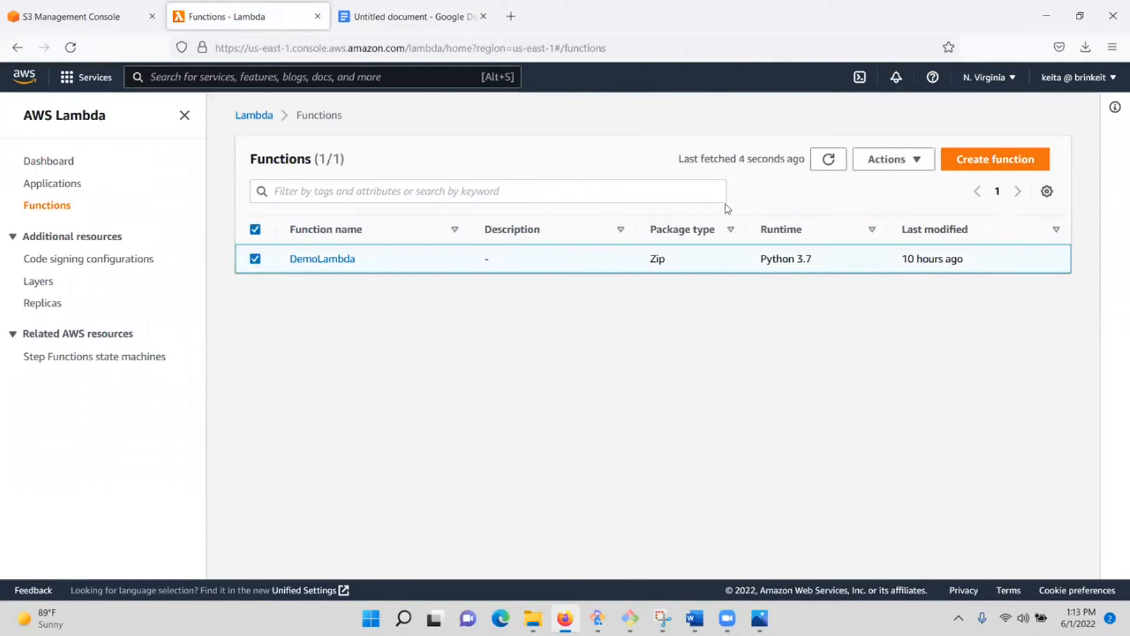
{"action": "left_click", "coordinate": [890, 160]}
{"action": "left_click", "coordinate": [886, 230]}
{"action": "left_click", "coordinate": [303, 415]}
{"action": "type", "text": "delete"}
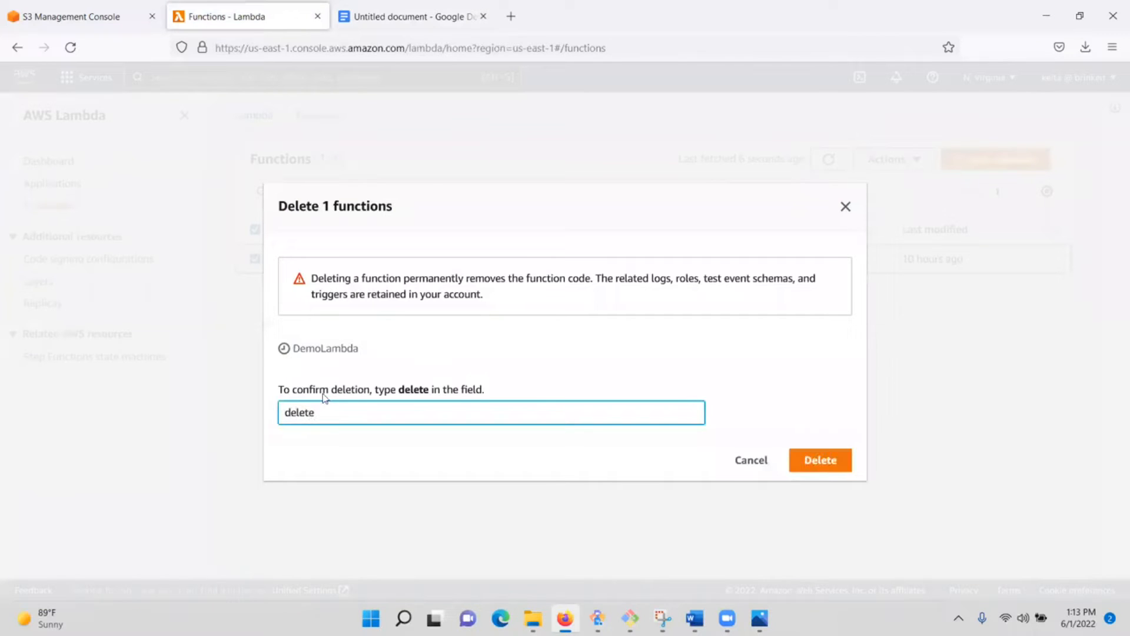
{"action": "left_click", "coordinate": [817, 467]}
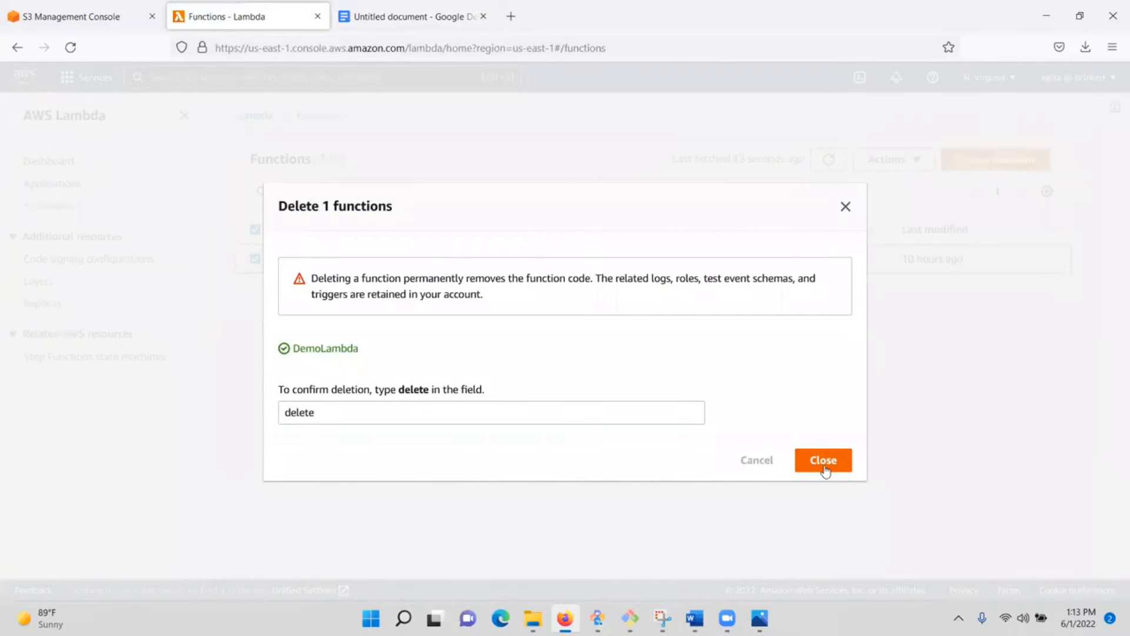
{"action": "left_click", "coordinate": [821, 465]}
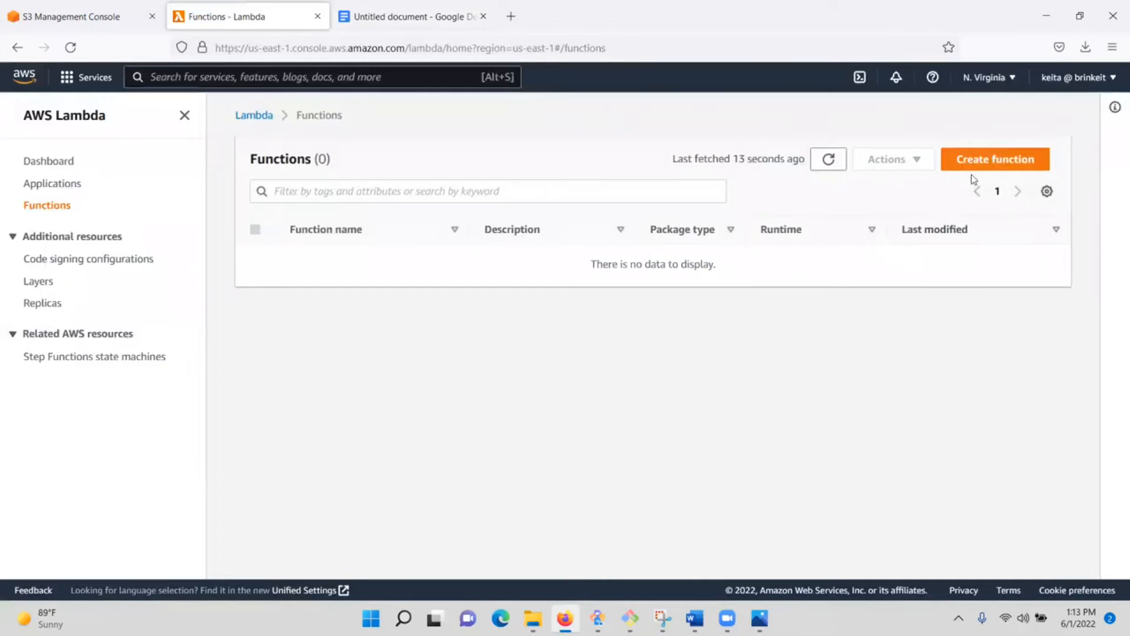
Step: Start a new function authored from scratch, name it DemoFunction and choose Python 3.7 as its runtime
{"action": "left_click", "coordinate": [981, 160]}
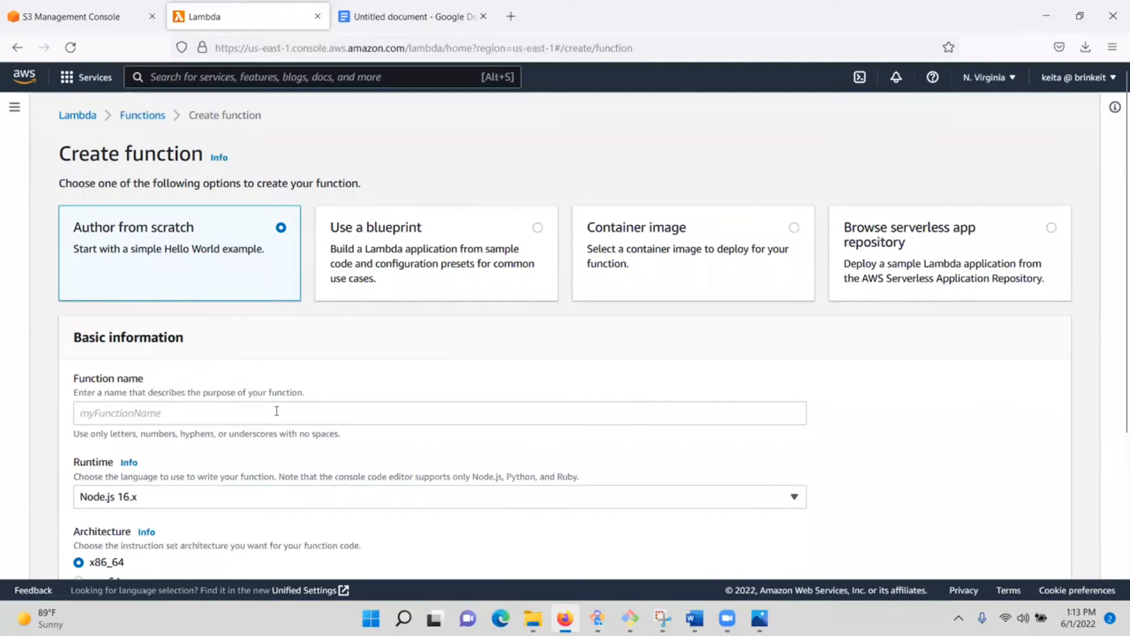
{"action": "scroll", "coordinate": [242, 258], "scroll_direction": "down", "scroll_amount": 2}
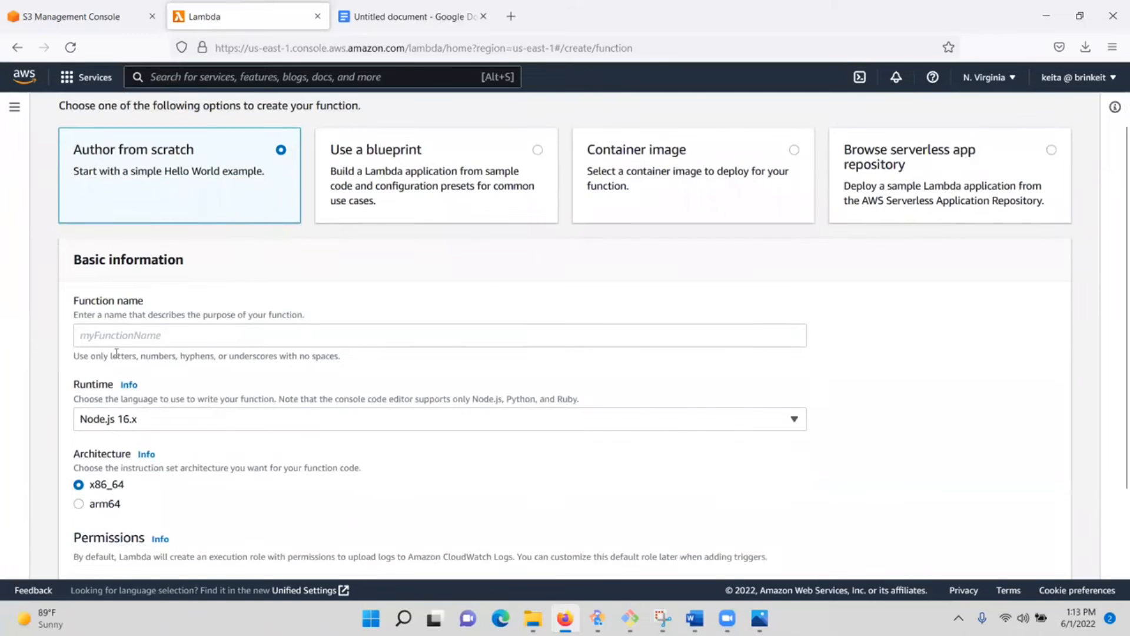
{"action": "left_click", "coordinate": [88, 337]}
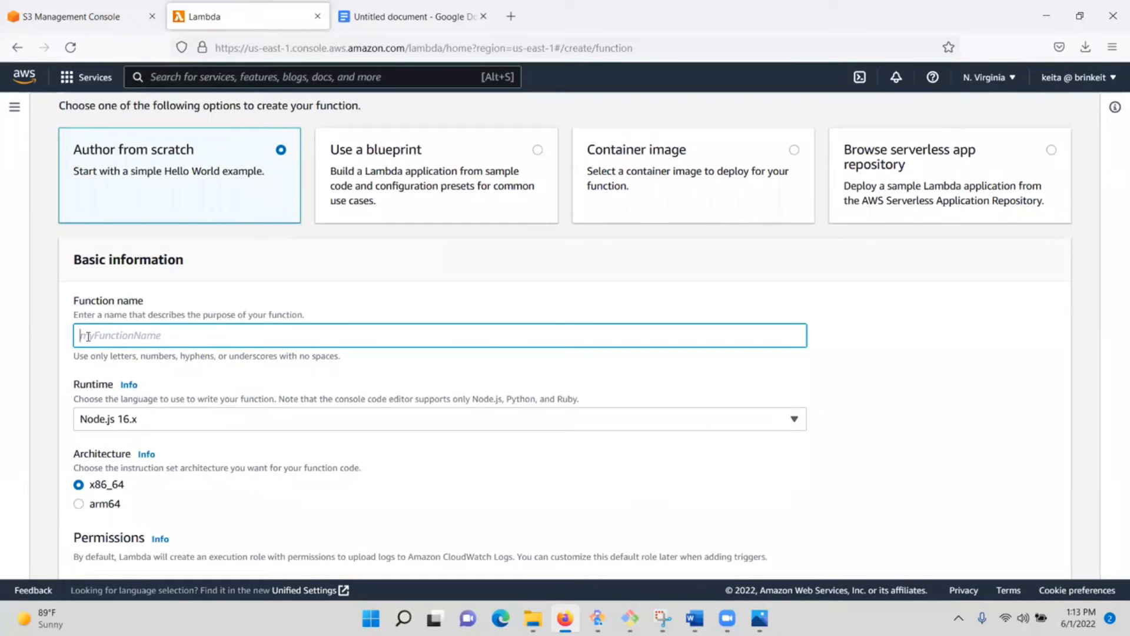
{"action": "type", "text": "DemoFunction"}
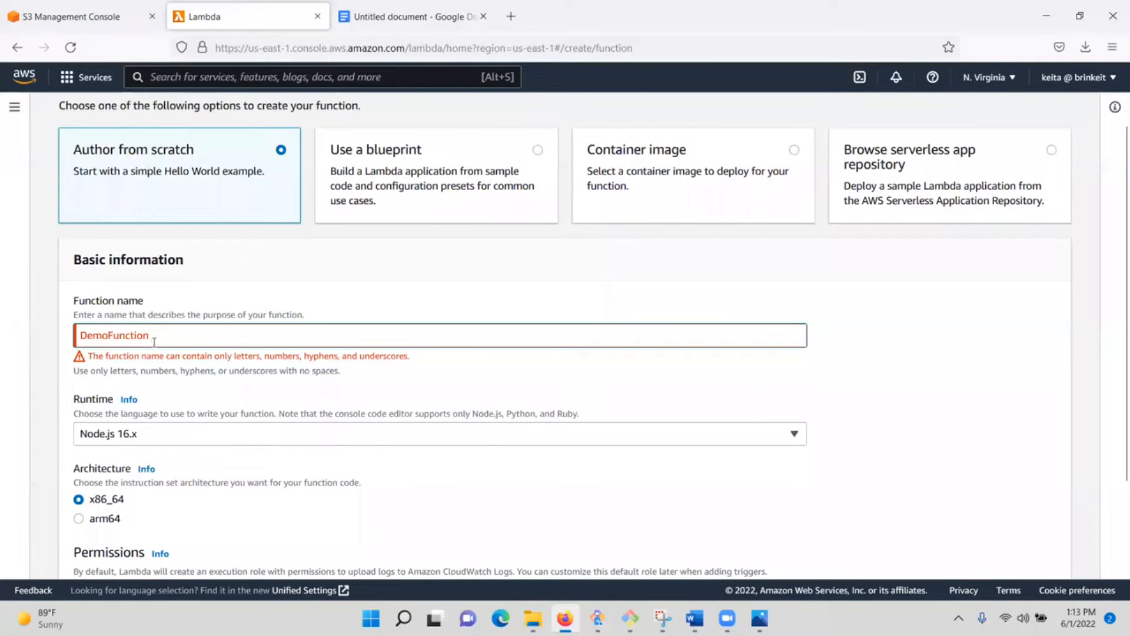
{"action": "key", "text": "BackSpace"}
{"action": "scroll", "coordinate": [155, 339], "scroll_direction": "down", "scroll_amount": 3}
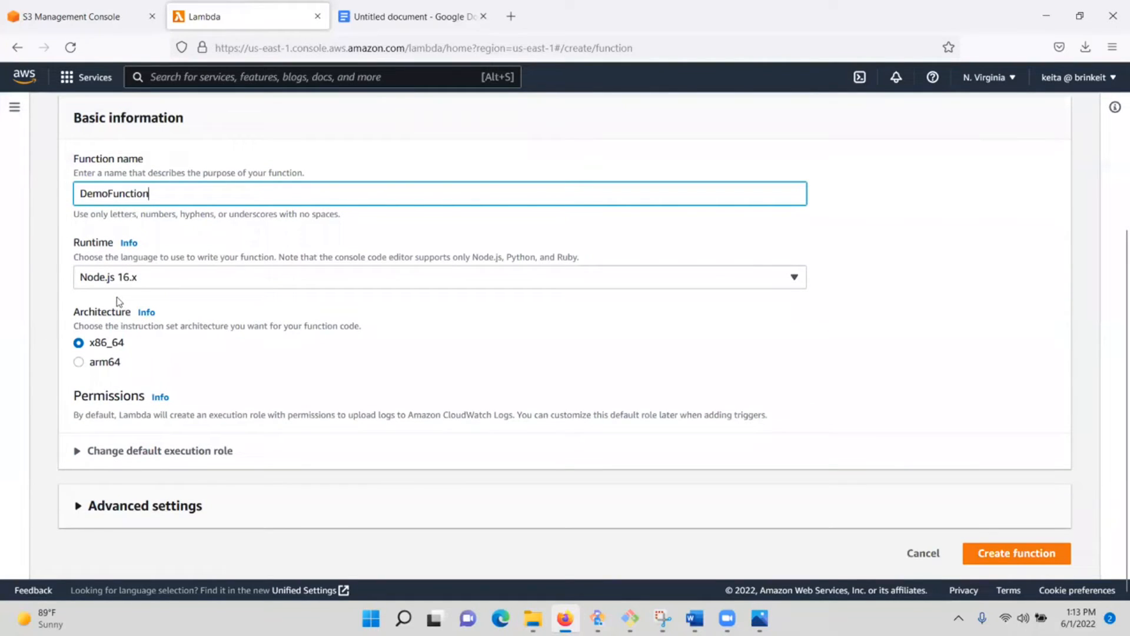
{"action": "left_click", "coordinate": [189, 279]}
{"action": "scroll", "coordinate": [213, 391], "scroll_direction": "down", "scroll_amount": 3}
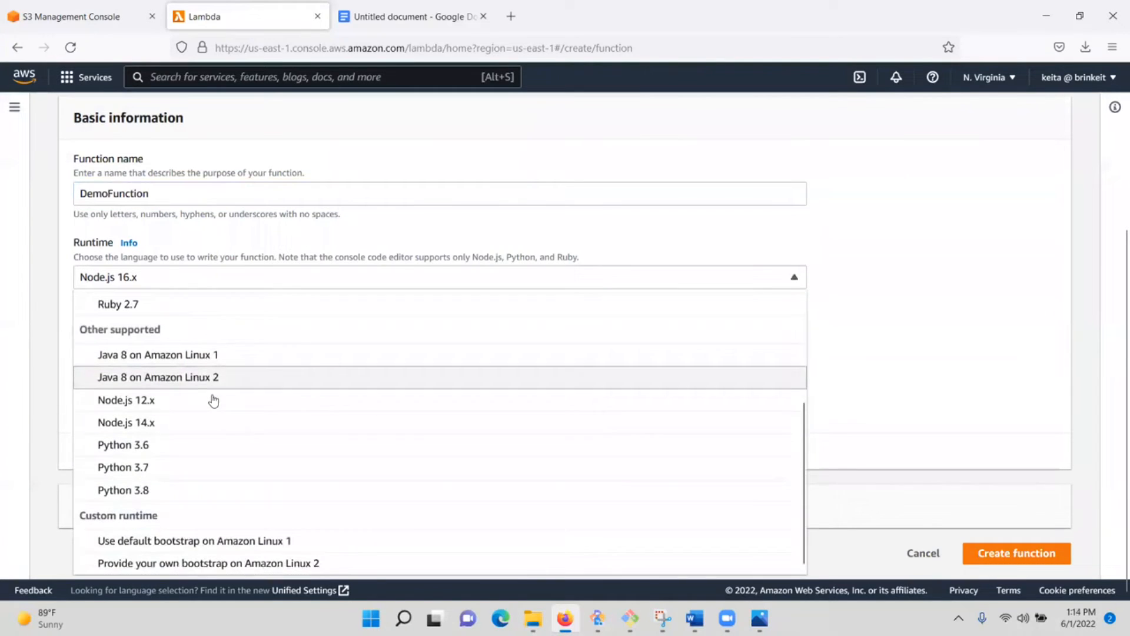
{"action": "left_click", "coordinate": [162, 471]}
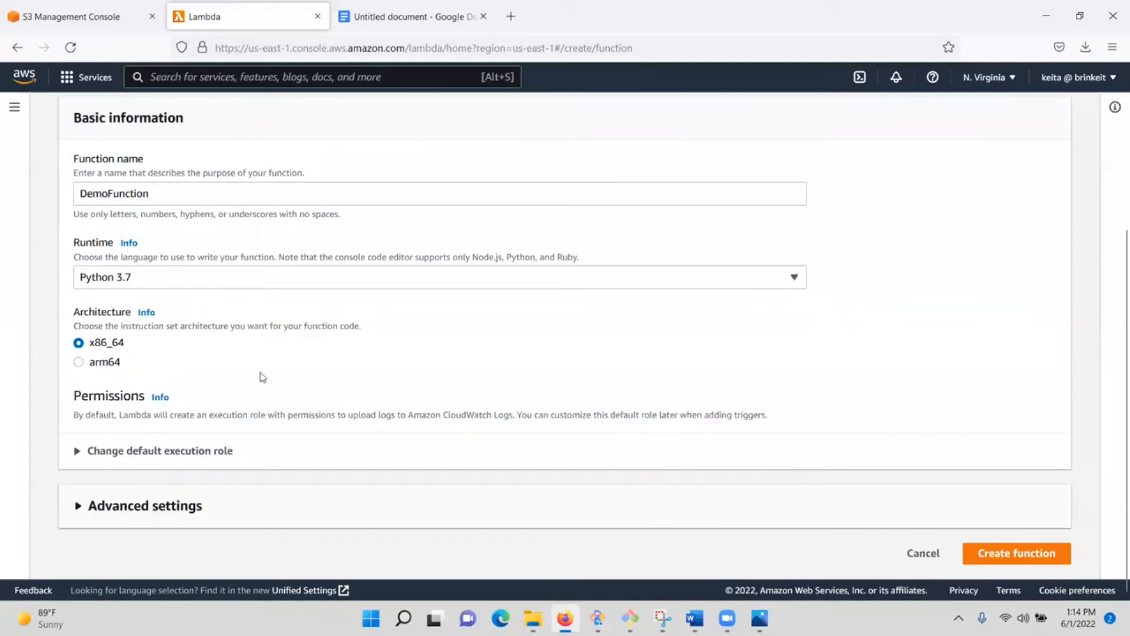
Step: Set the execution role to the existing role DemoLmbdatoday and create the function
{"action": "left_click", "coordinate": [77, 454]}
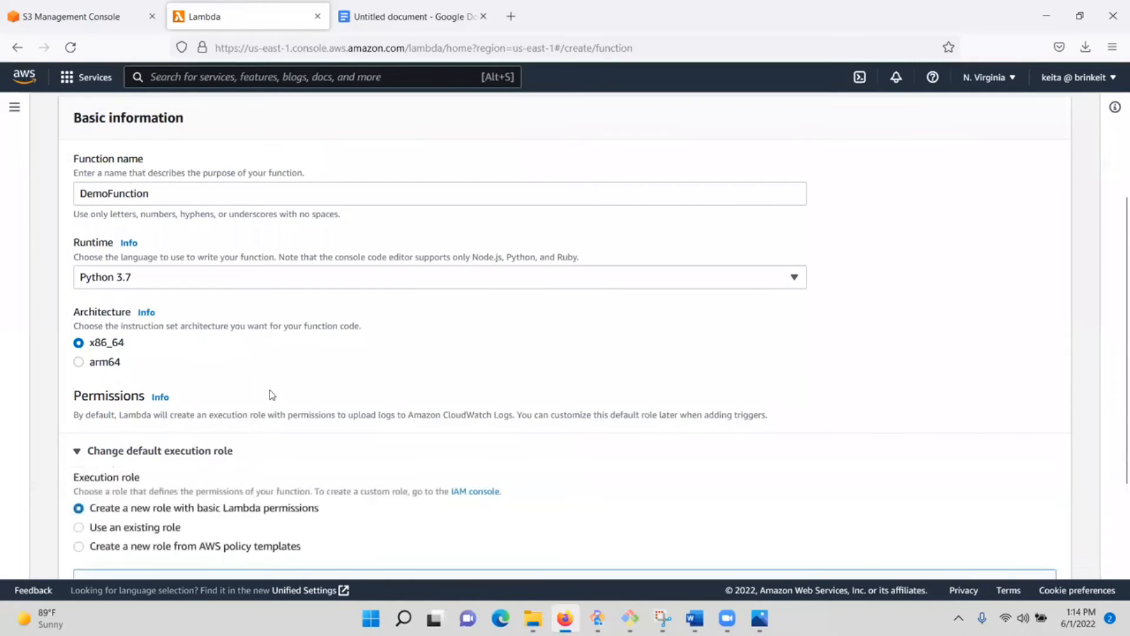
{"action": "scroll", "coordinate": [272, 394], "scroll_direction": "down", "scroll_amount": 3}
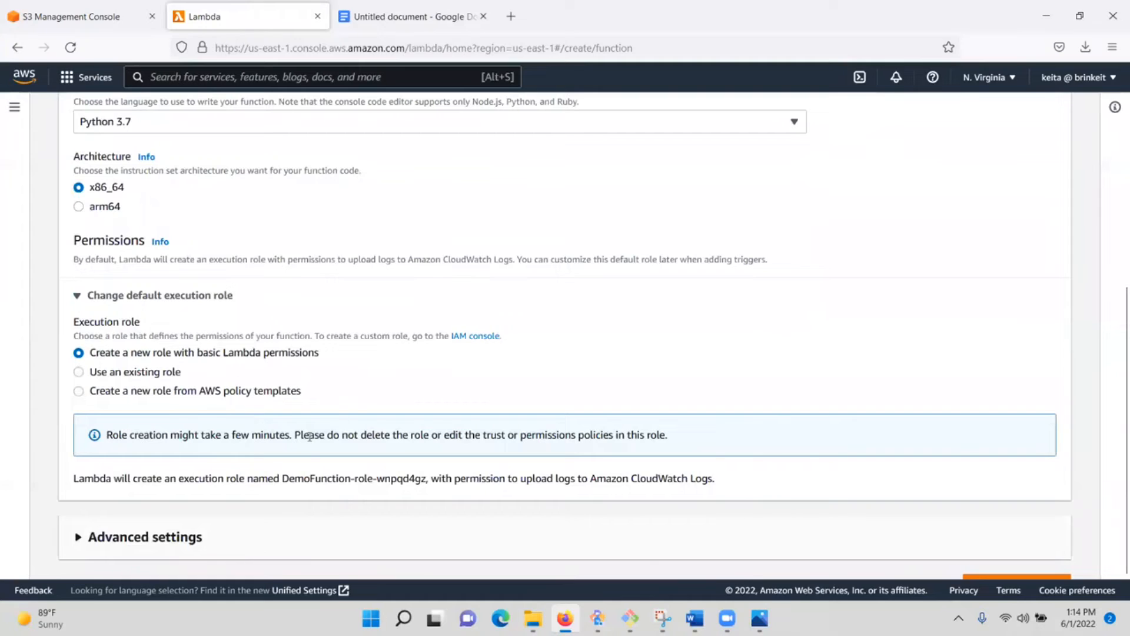
{"action": "left_click", "coordinate": [89, 376]}
{"action": "scroll", "coordinate": [195, 393], "scroll_direction": "down", "scroll_amount": 1}
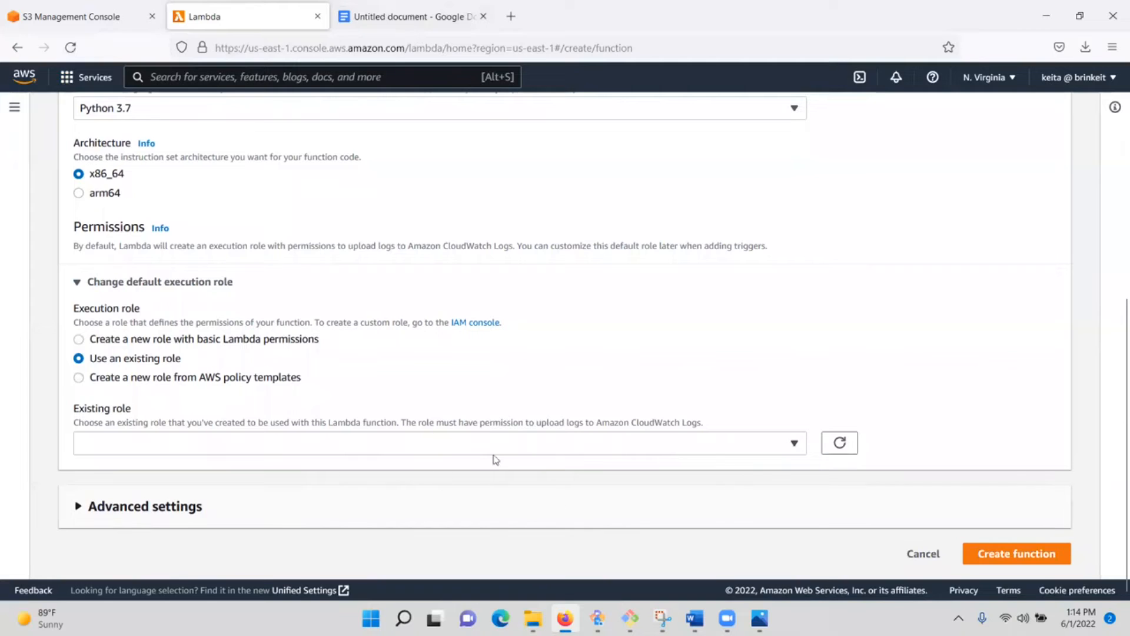
{"action": "left_click", "coordinate": [799, 444]}
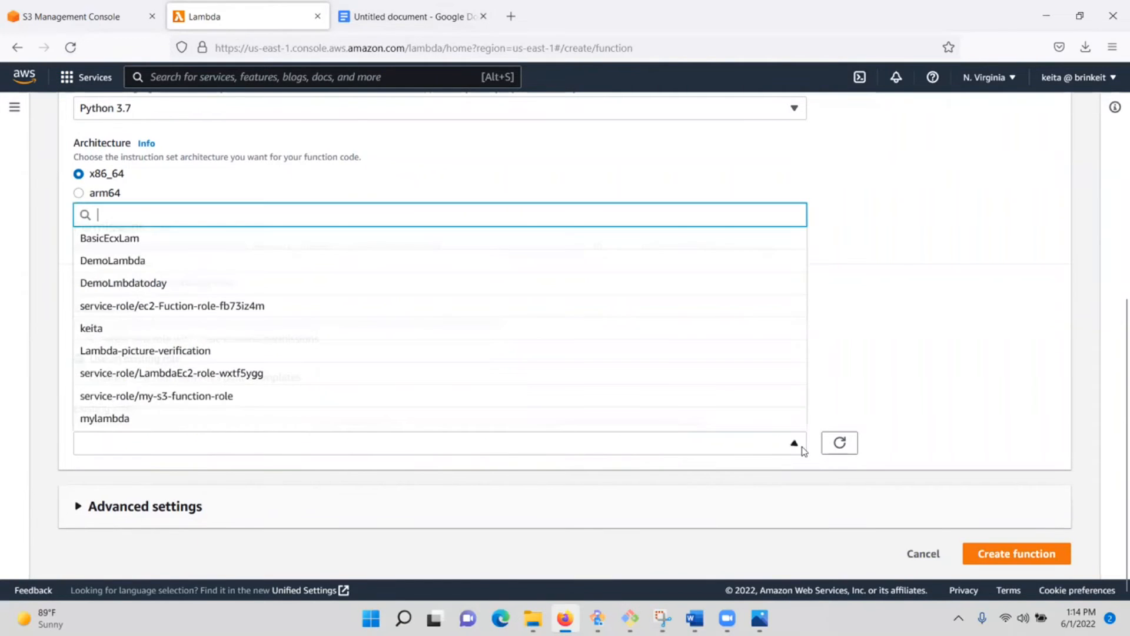
{"action": "left_click", "coordinate": [133, 284]}
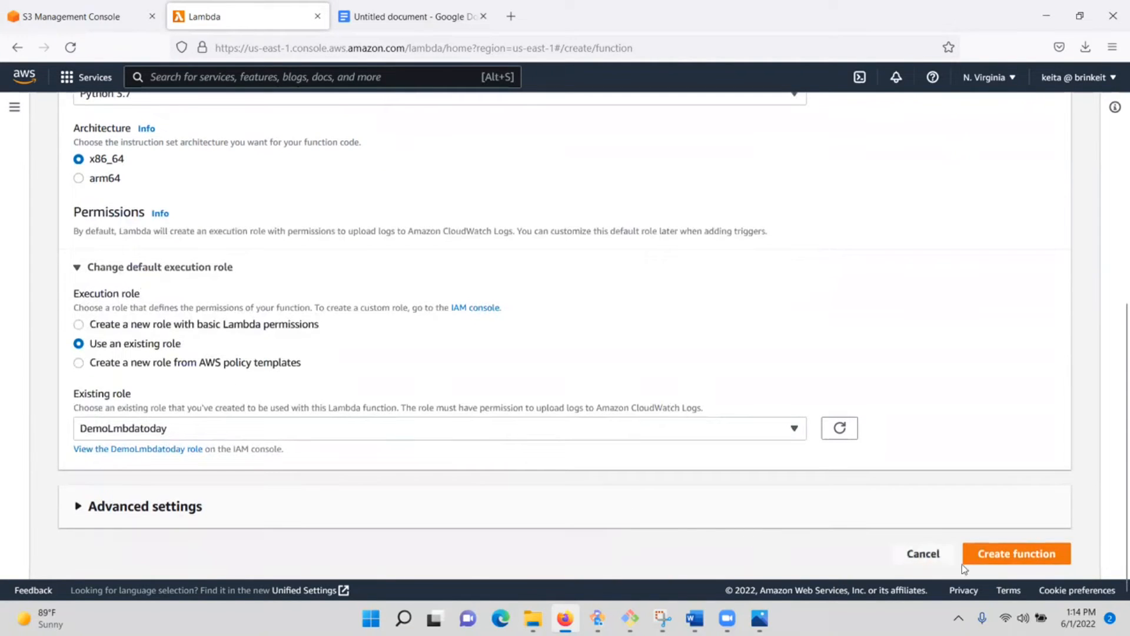
{"action": "left_click", "coordinate": [1016, 553]}
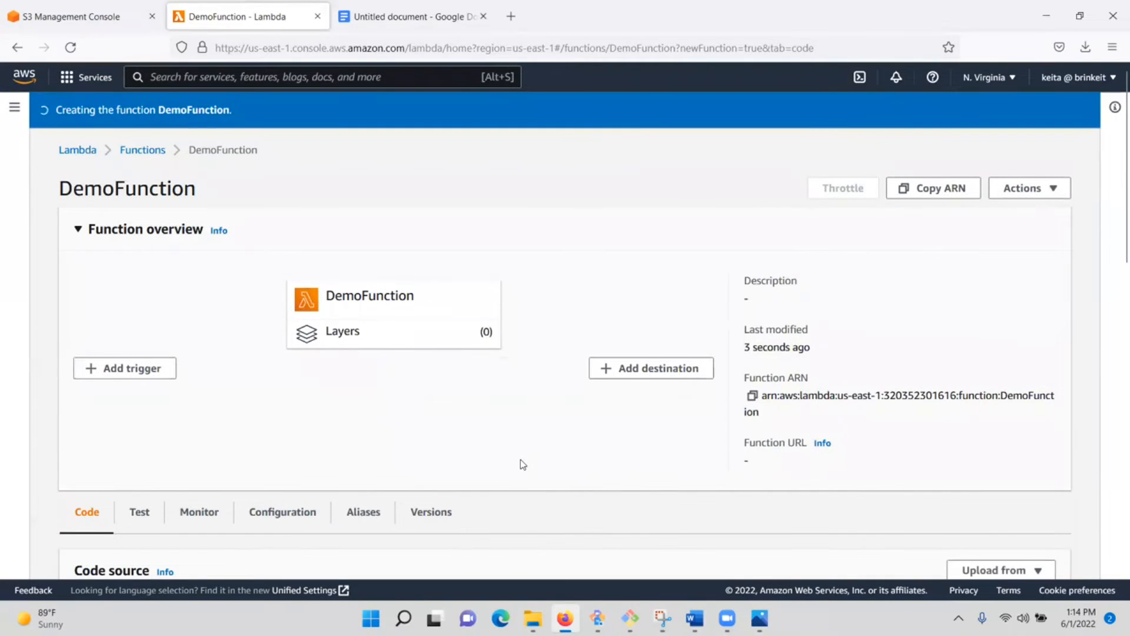
Step: Switch to the Google Docs checklist, review the remaining items and select the CreateThumbnail.zip link under Resources used
{"action": "left_click", "coordinate": [394, 14]}
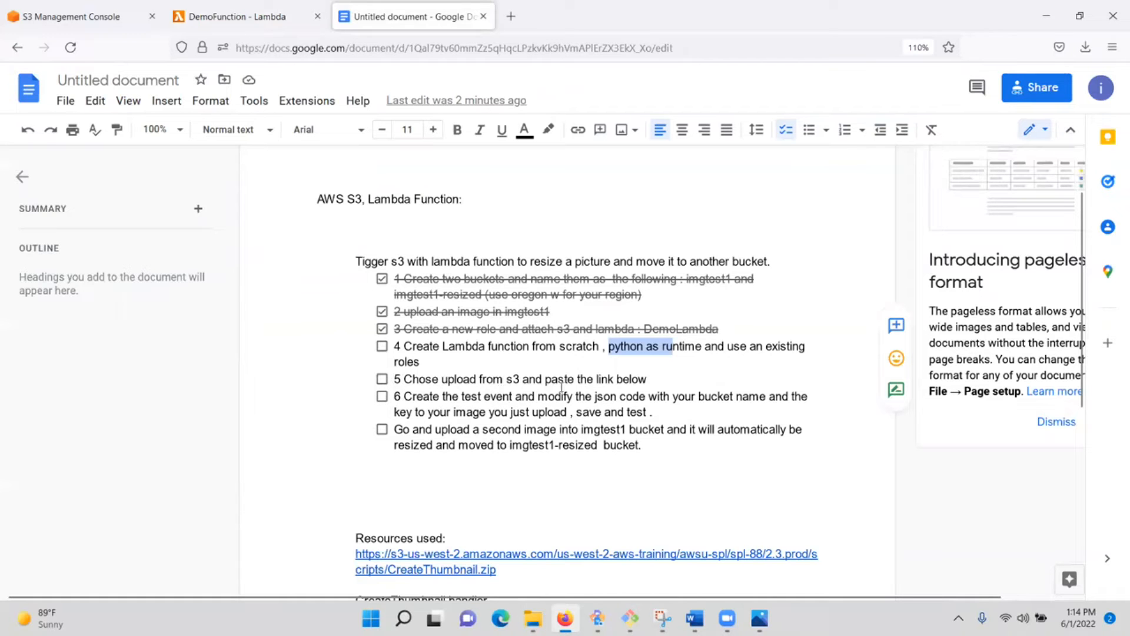
{"action": "scroll", "coordinate": [336, 575], "scroll_direction": "down", "scroll_amount": 3}
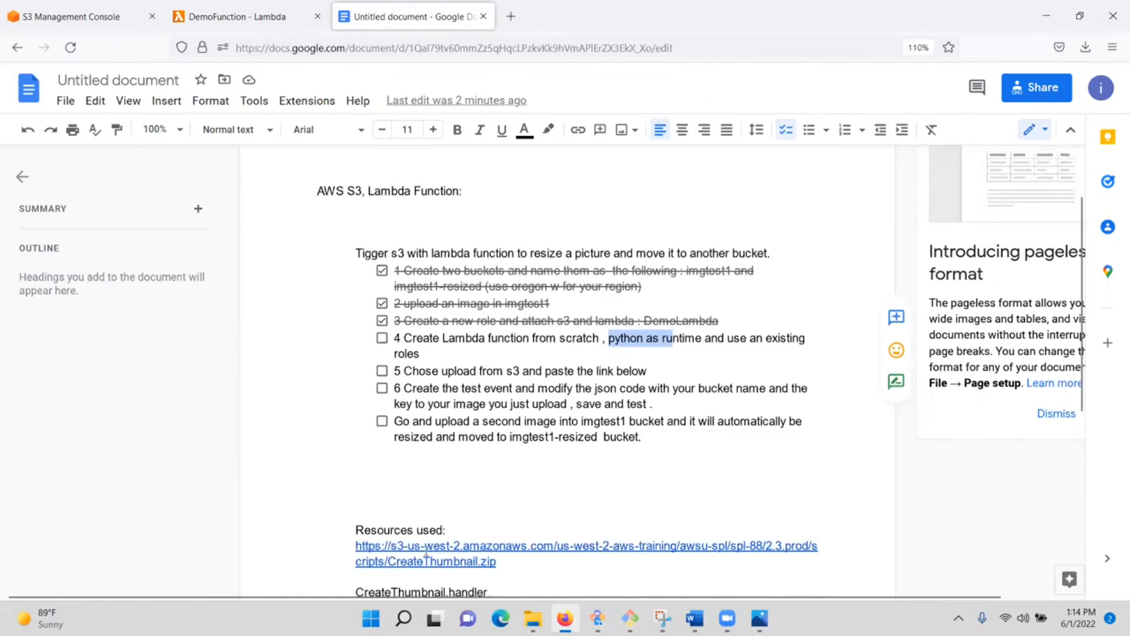
{"action": "left_click_drag", "start_coordinate": [332, 409], "coordinate": [545, 429]}
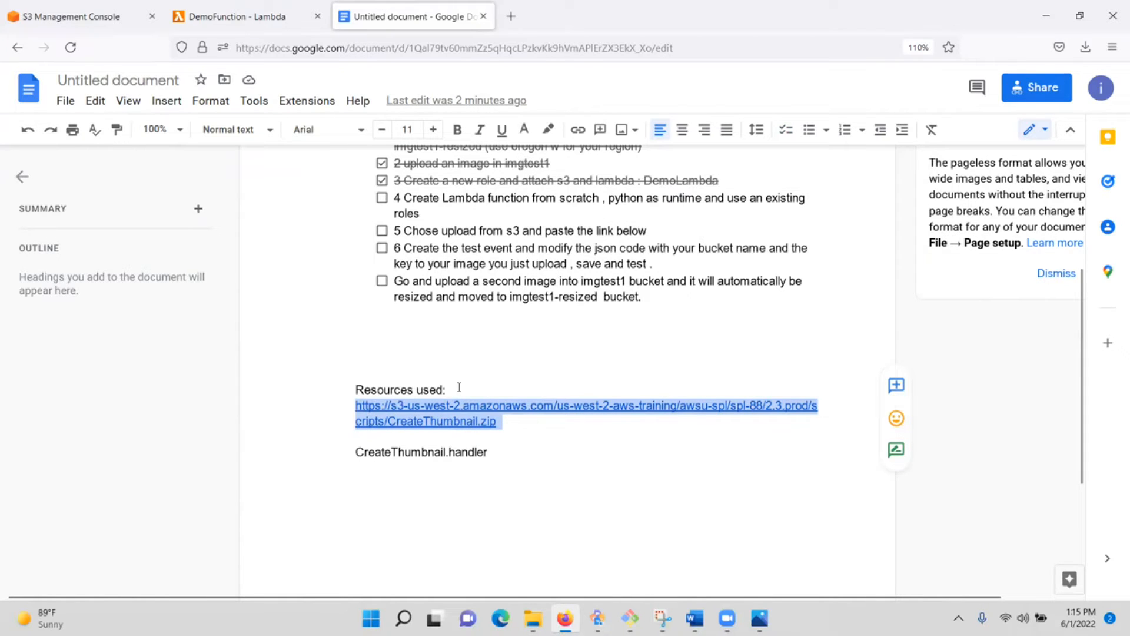
{"action": "scroll", "coordinate": [496, 455], "scroll_direction": "up", "scroll_amount": 3}
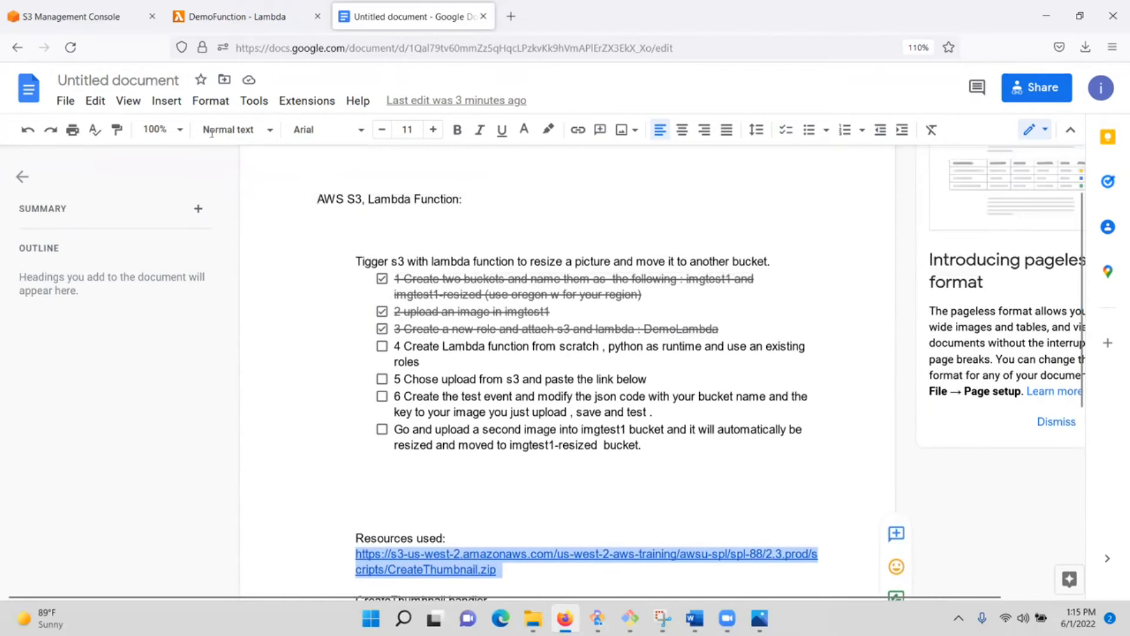
Step: Return to the Lambda console, fill in an S3 trigger for DemoFunction with bucket imgtest1 and acknowledge the recursive invocation notice
{"action": "left_click", "coordinate": [239, 16]}
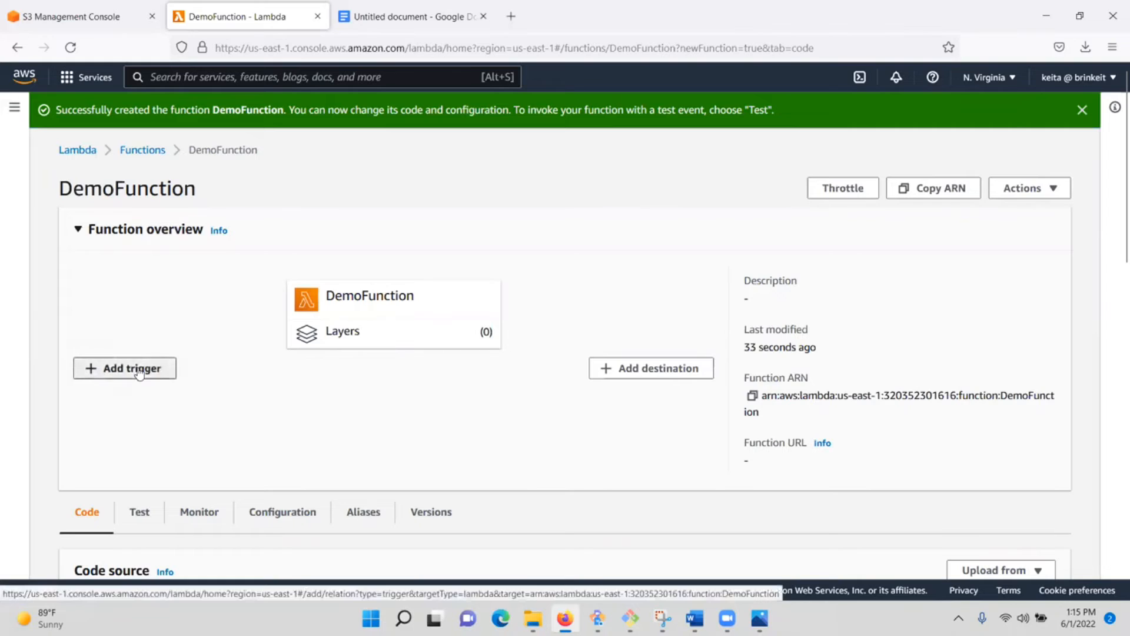
{"action": "left_click", "coordinate": [140, 373]}
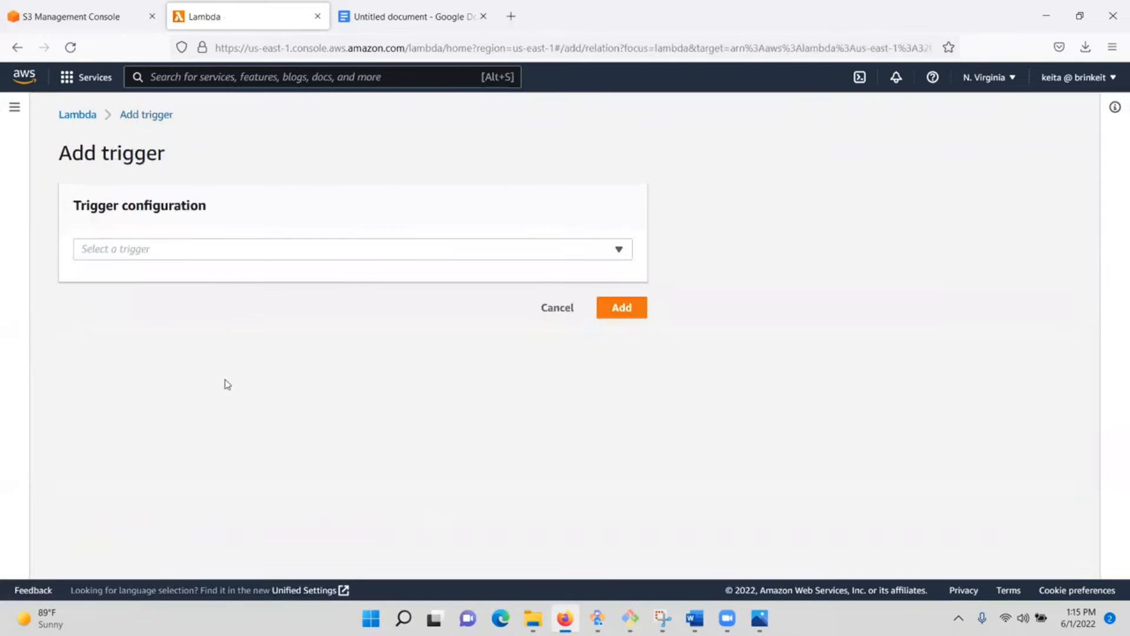
{"action": "left_click", "coordinate": [399, 249]}
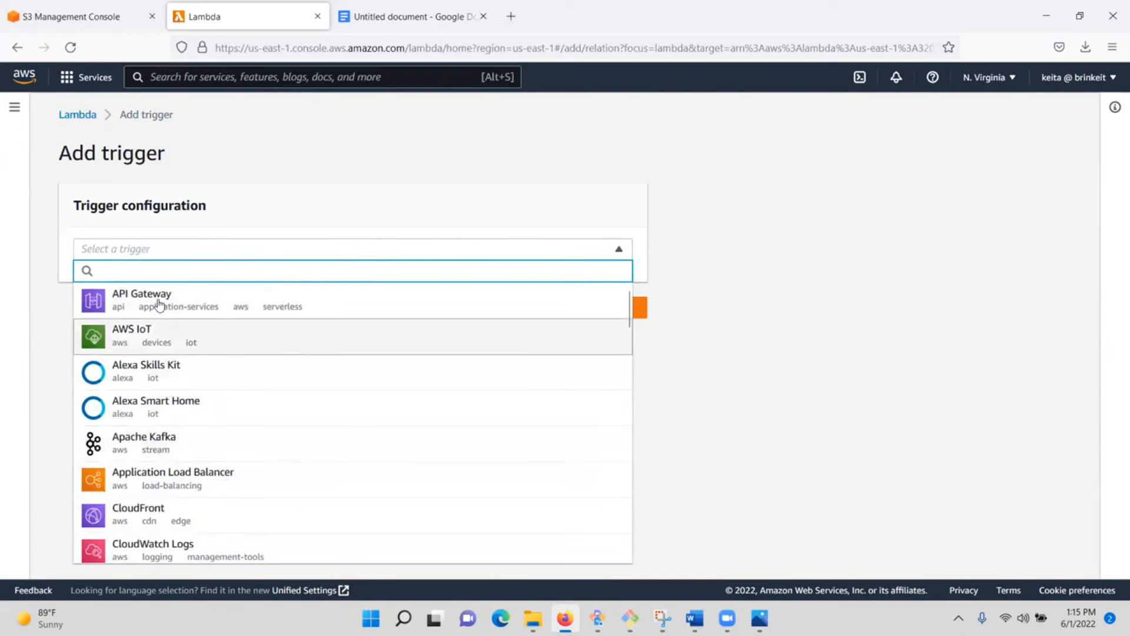
{"action": "type", "text": "s3"}
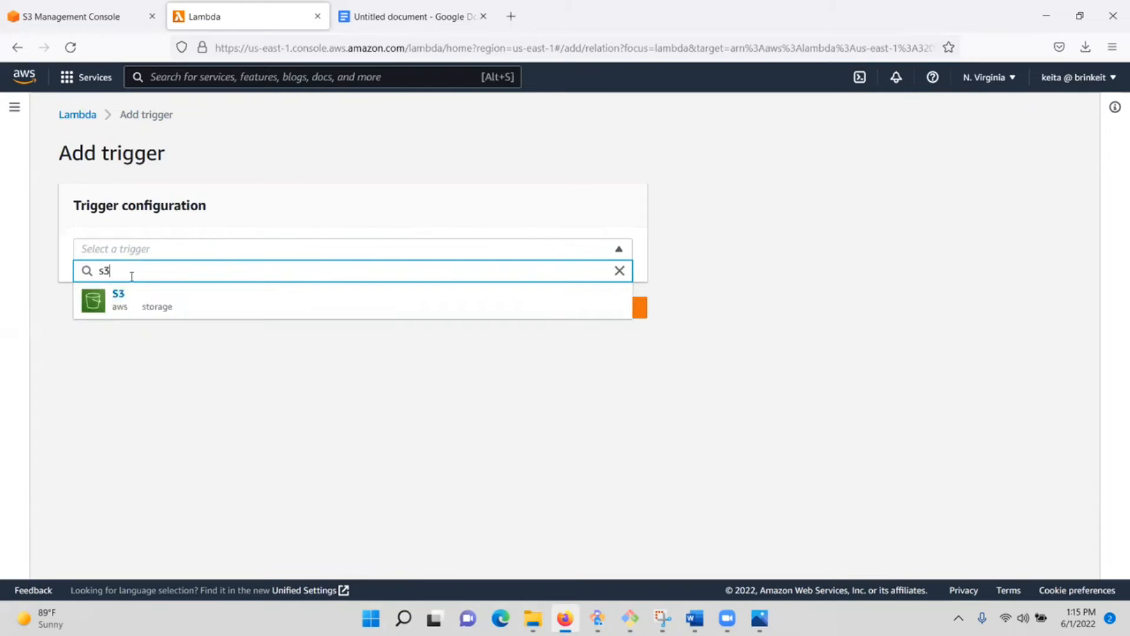
{"action": "left_click", "coordinate": [119, 299]}
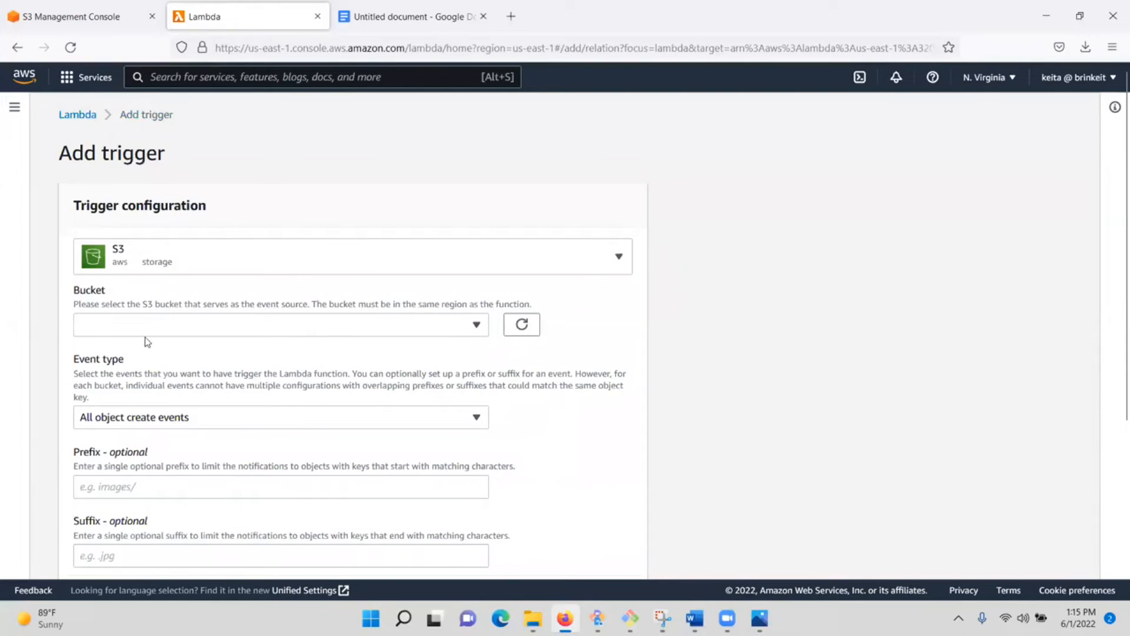
{"action": "left_click", "coordinate": [154, 325]}
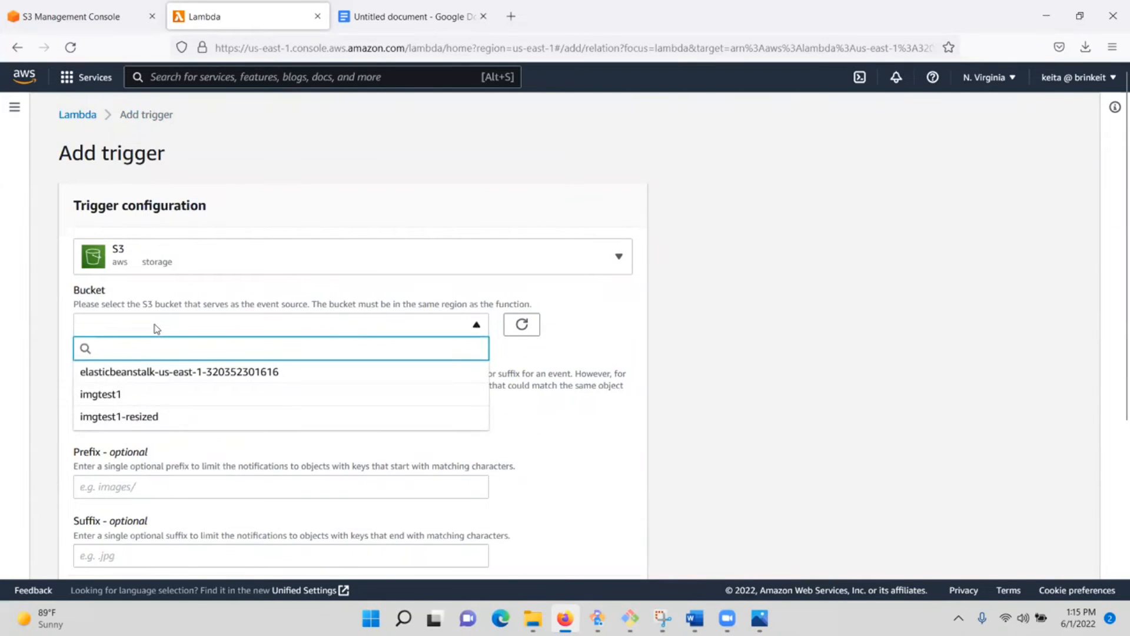
{"action": "left_click", "coordinate": [110, 402]}
{"action": "scroll", "coordinate": [126, 373], "scroll_direction": "down", "scroll_amount": 2}
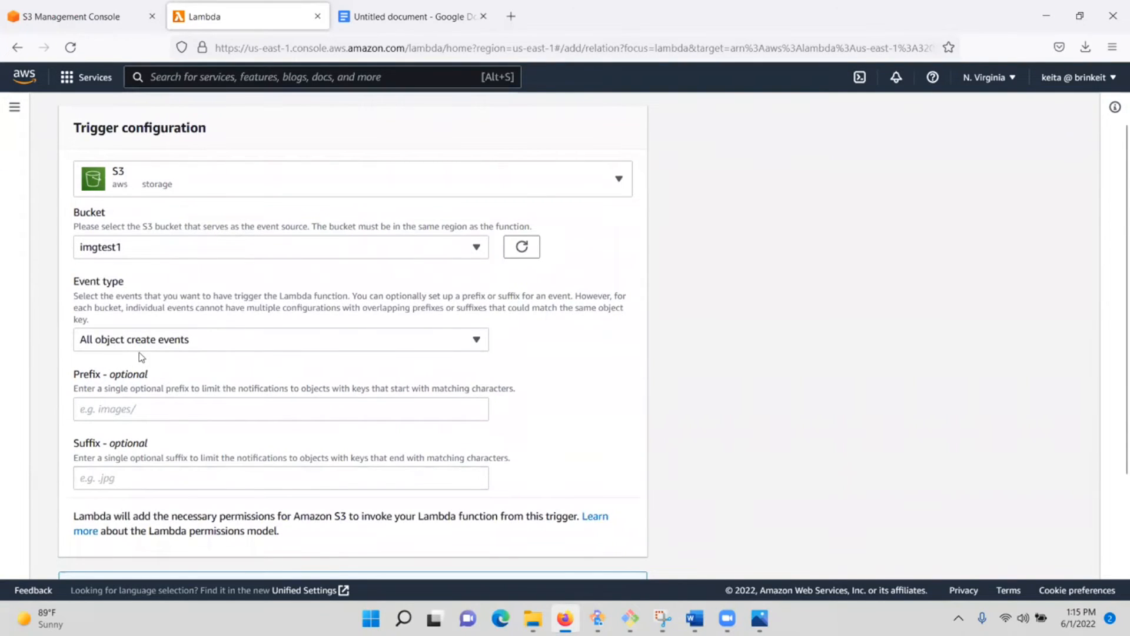
{"action": "scroll", "coordinate": [185, 356], "scroll_direction": "down", "scroll_amount": 3}
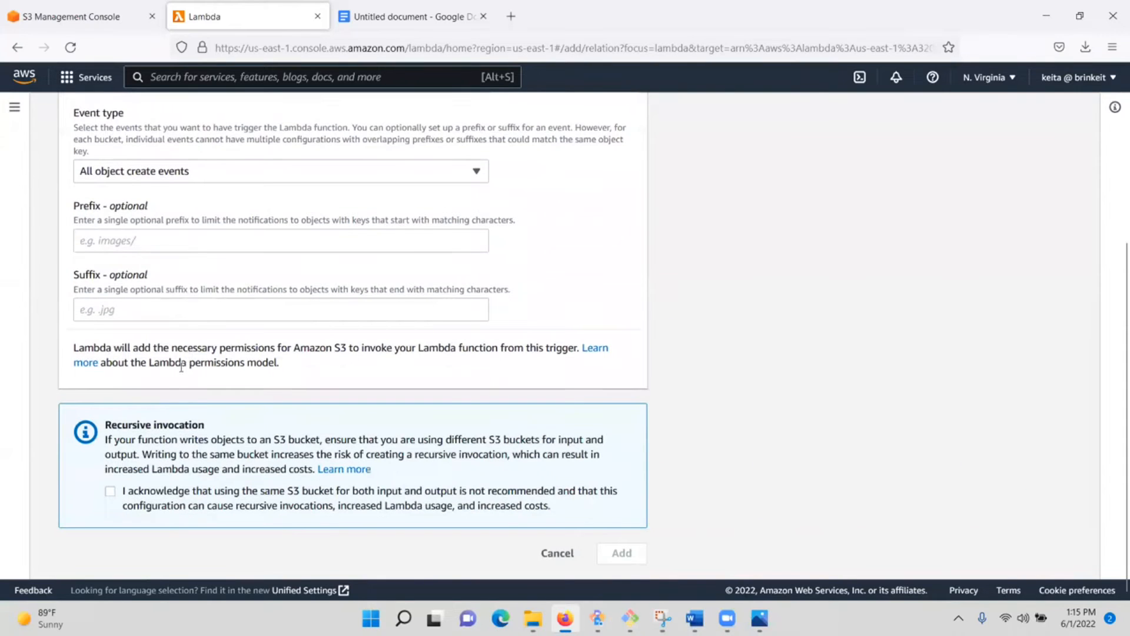
{"action": "left_click", "coordinate": [111, 491]}
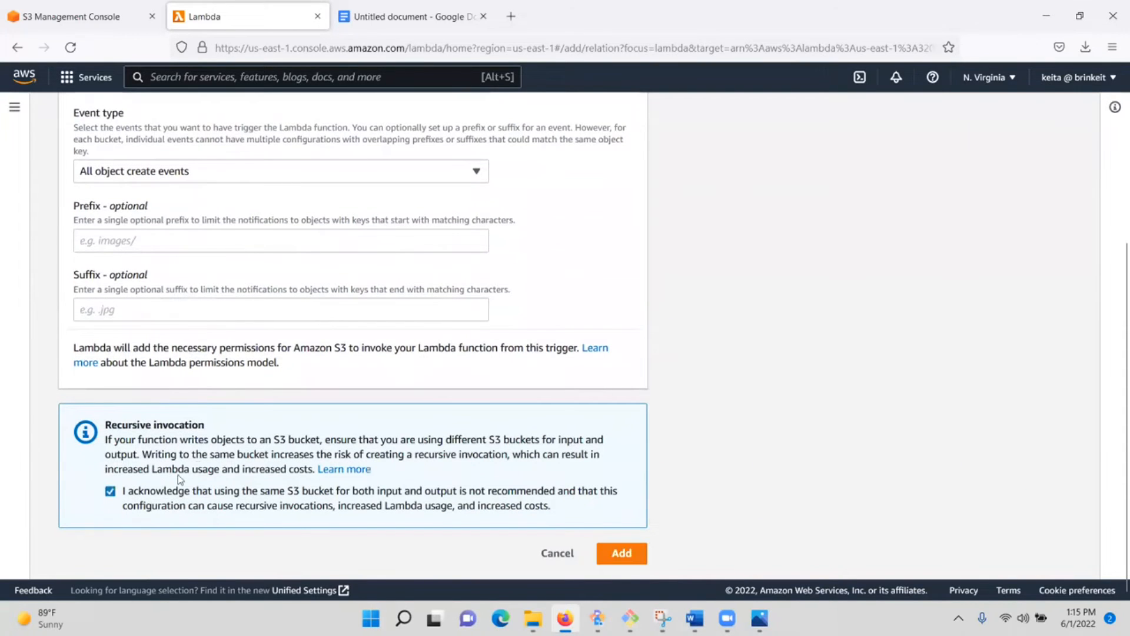
{"action": "scroll", "coordinate": [348, 375], "scroll_direction": "up", "scroll_amount": 4}
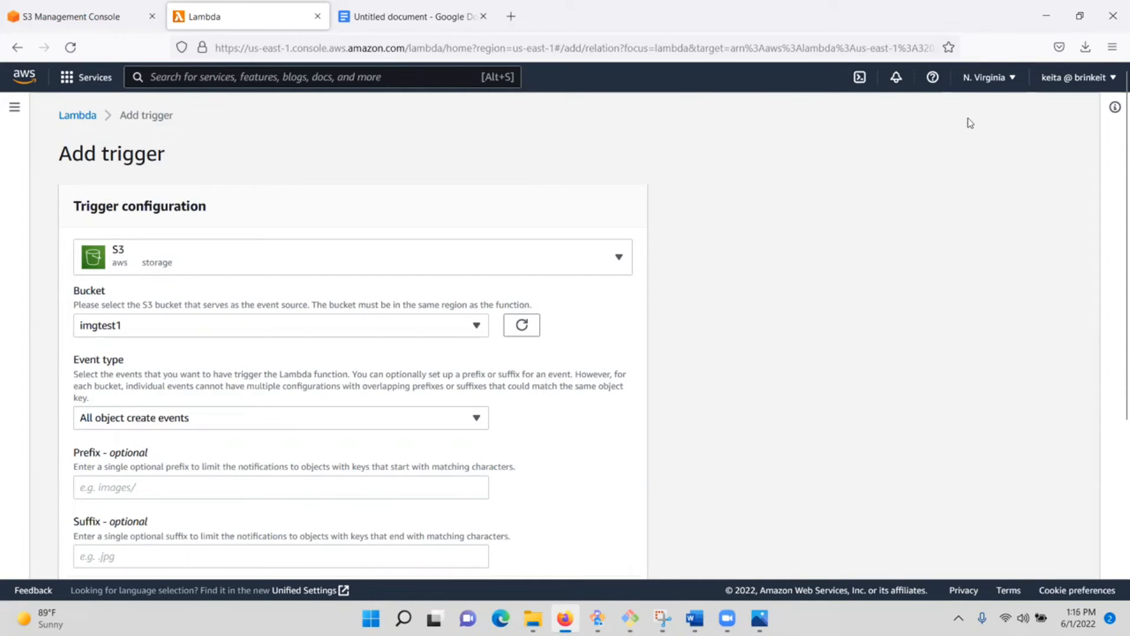
Step: Switch the region to US West (Oregon) and start creating a new Lambda function from the dashboard
{"action": "left_click", "coordinate": [1001, 80]}
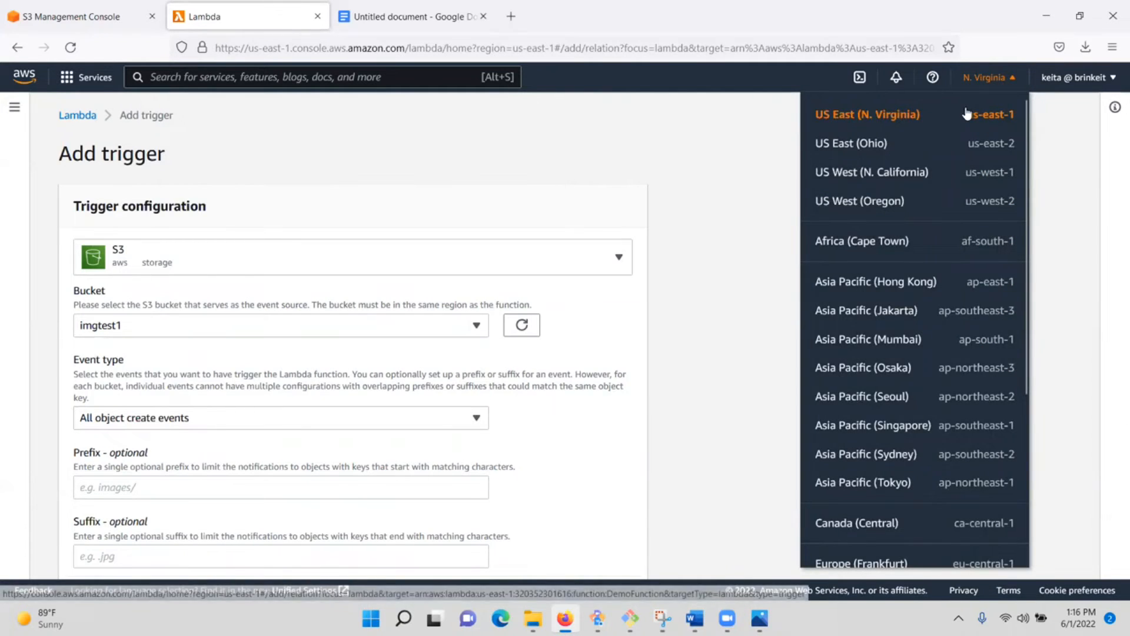
{"action": "left_click", "coordinate": [900, 211]}
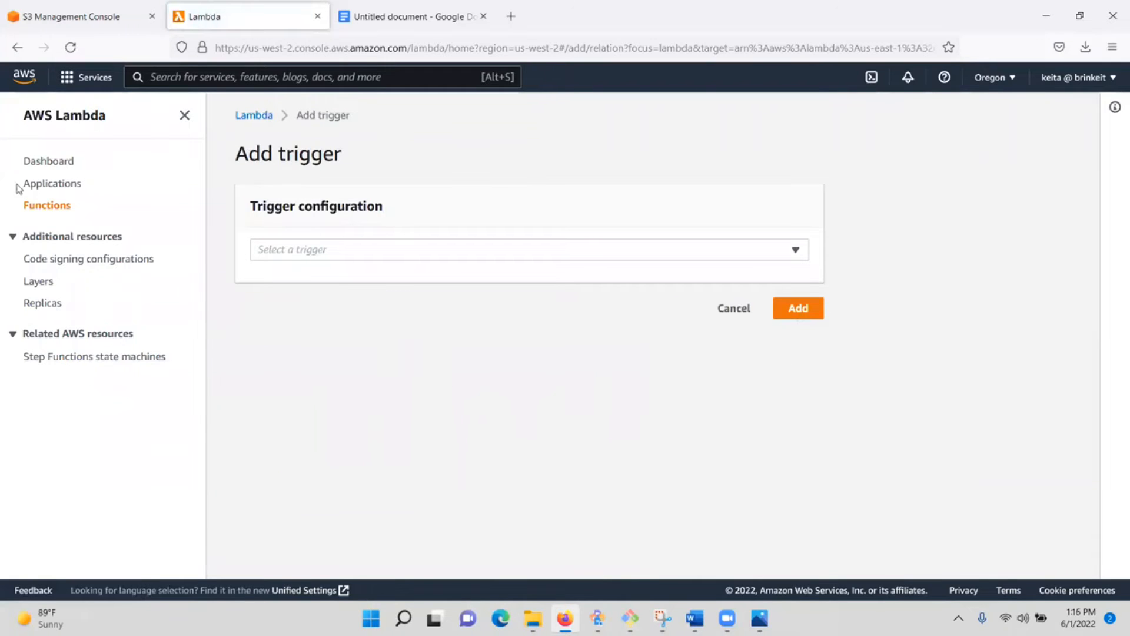
{"action": "left_click", "coordinate": [46, 160]}
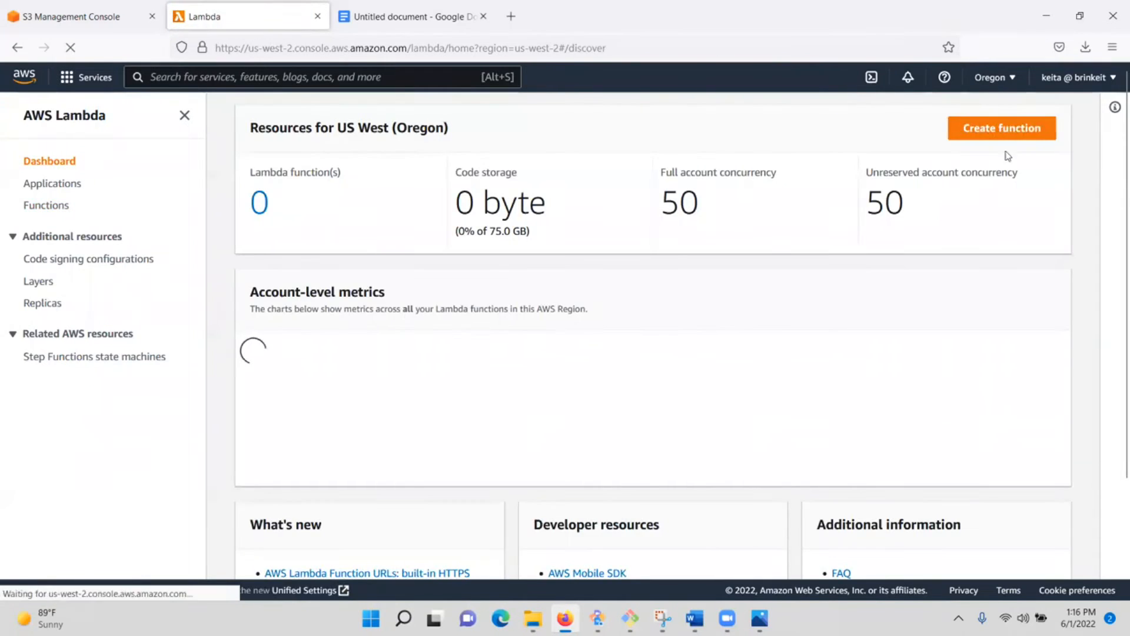
{"action": "left_click", "coordinate": [1001, 128]}
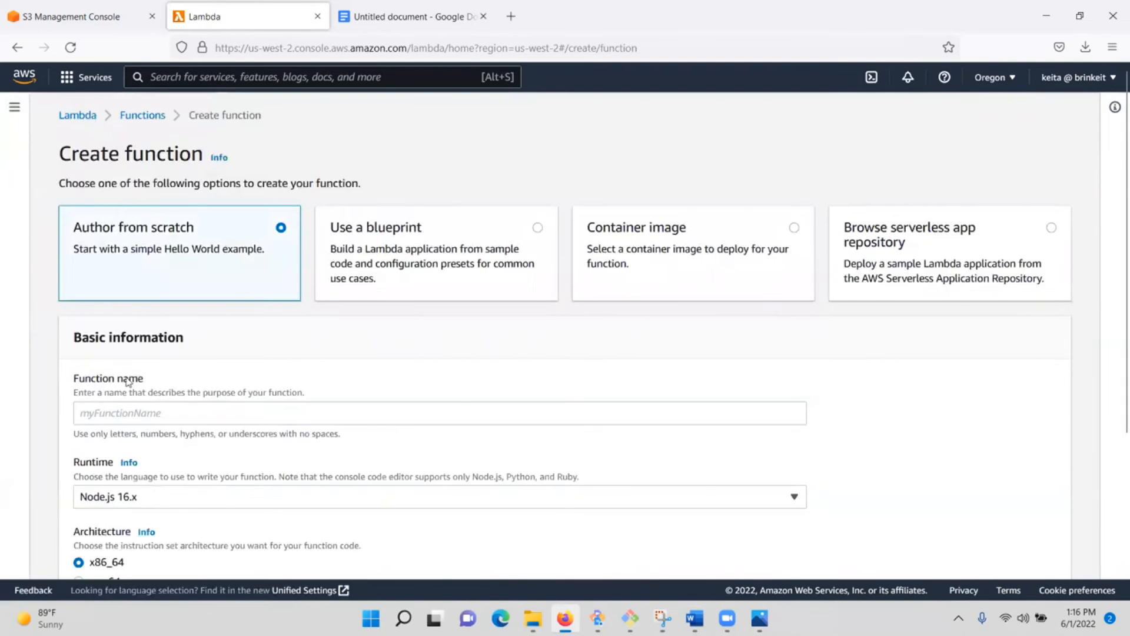
Step: Name the new function myfunction and choose Python 3.7 as its runtime
{"action": "scroll", "coordinate": [147, 371], "scroll_direction": "down", "scroll_amount": 1}
{"action": "left_click", "coordinate": [167, 336]}
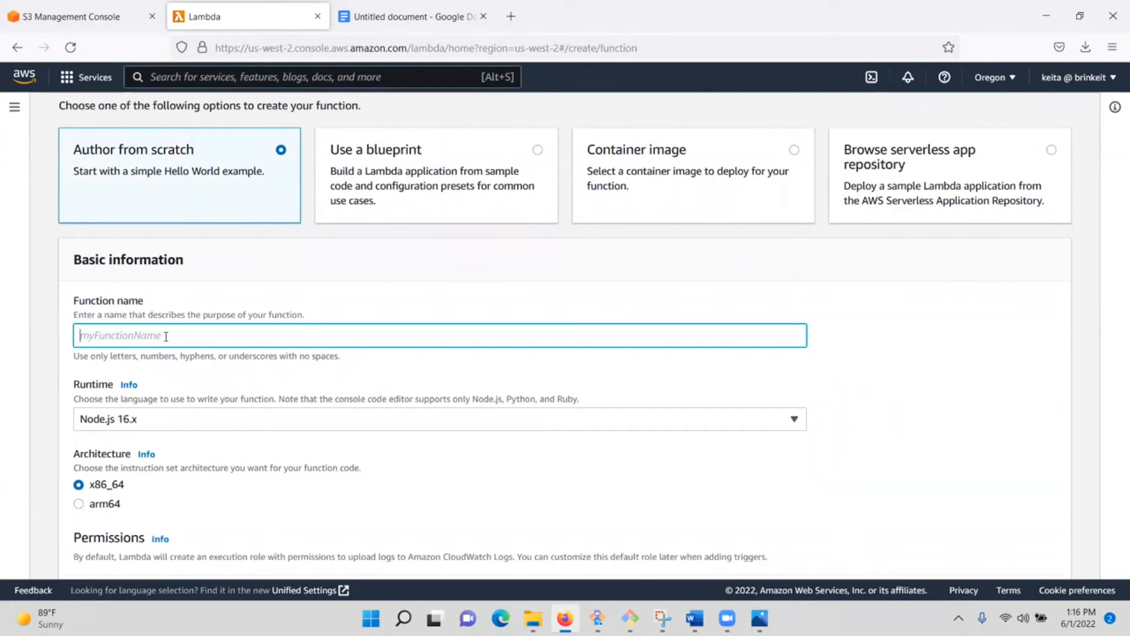
{"action": "type", "text": "Myfu"}
{"action": "key", "text": "BackSpace"}
{"action": "key", "text": "BackSpace"}
{"action": "key", "text": "BackSpace"}
{"action": "key", "text": "BackSpace"}
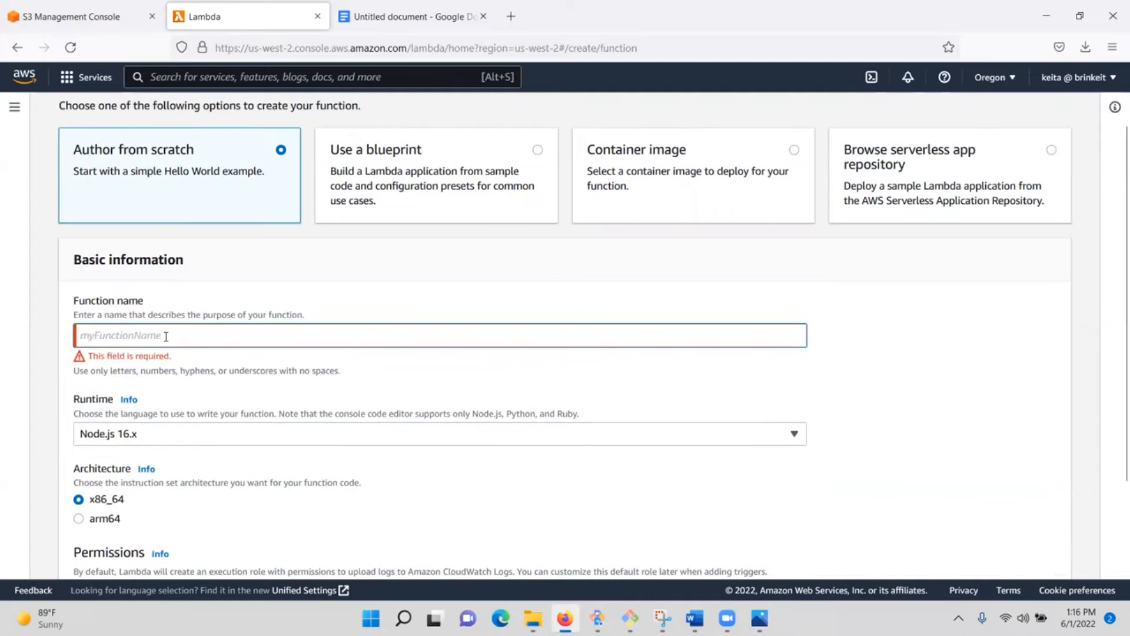
{"action": "type", "text": "myfunction"}
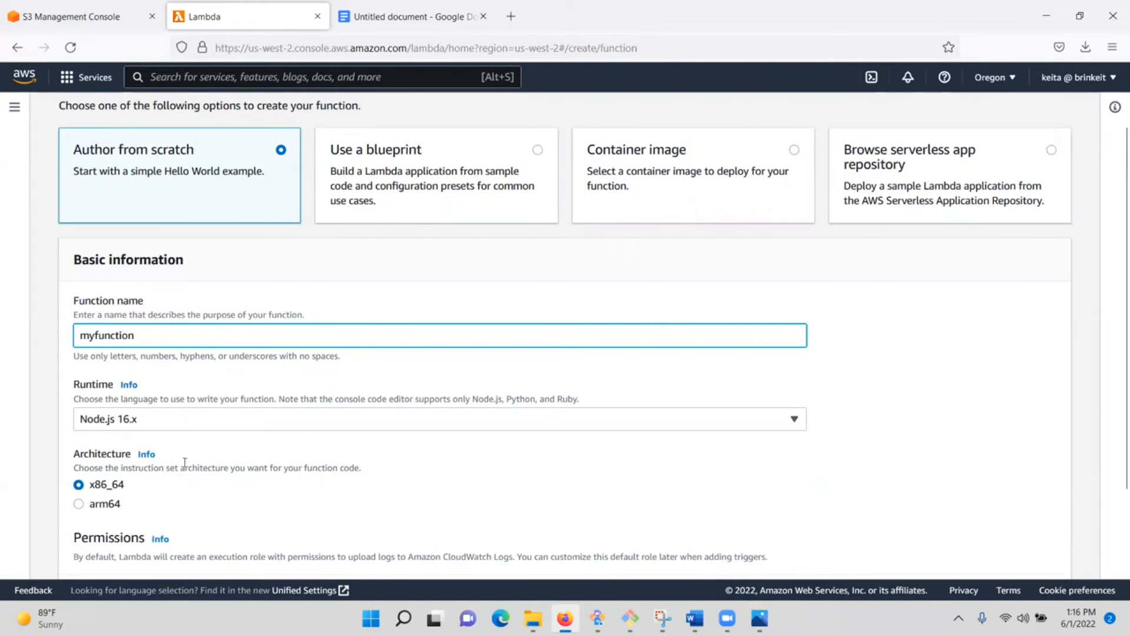
{"action": "scroll", "coordinate": [181, 448], "scroll_direction": "down", "scroll_amount": 3}
{"action": "left_click", "coordinate": [156, 268]}
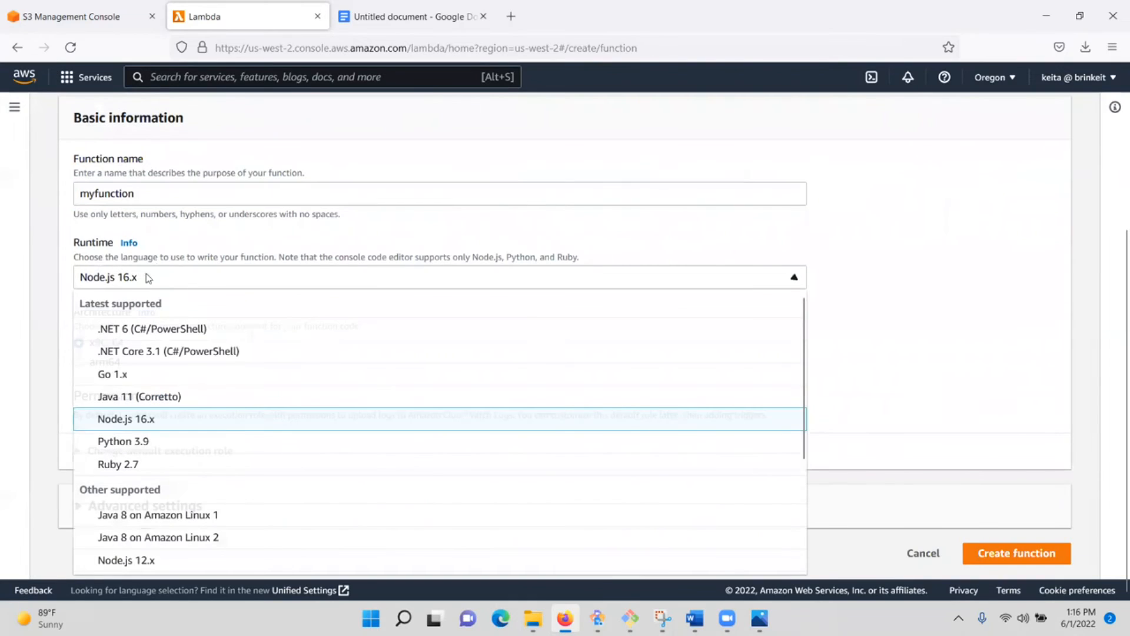
{"action": "scroll", "coordinate": [145, 419], "scroll_direction": "down", "scroll_amount": 3}
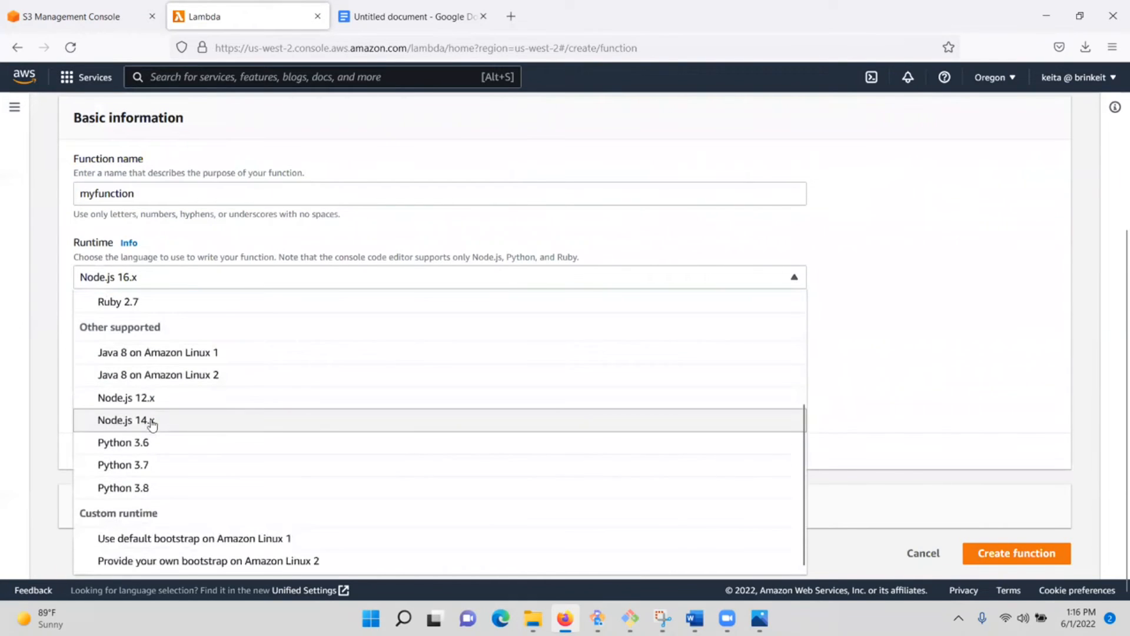
{"action": "left_click", "coordinate": [147, 465]}
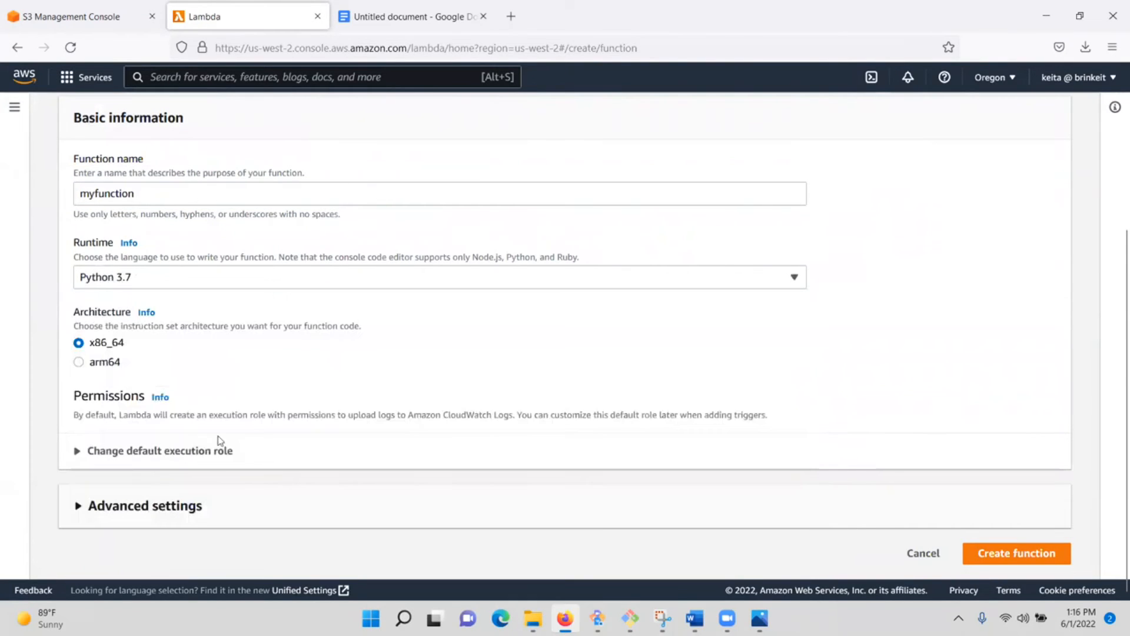
Step: Set the execution role to the existing role DemoLmbdatoday and create myfunction
{"action": "left_click", "coordinate": [83, 450]}
{"action": "scroll", "coordinate": [187, 452], "scroll_direction": "down", "scroll_amount": 3}
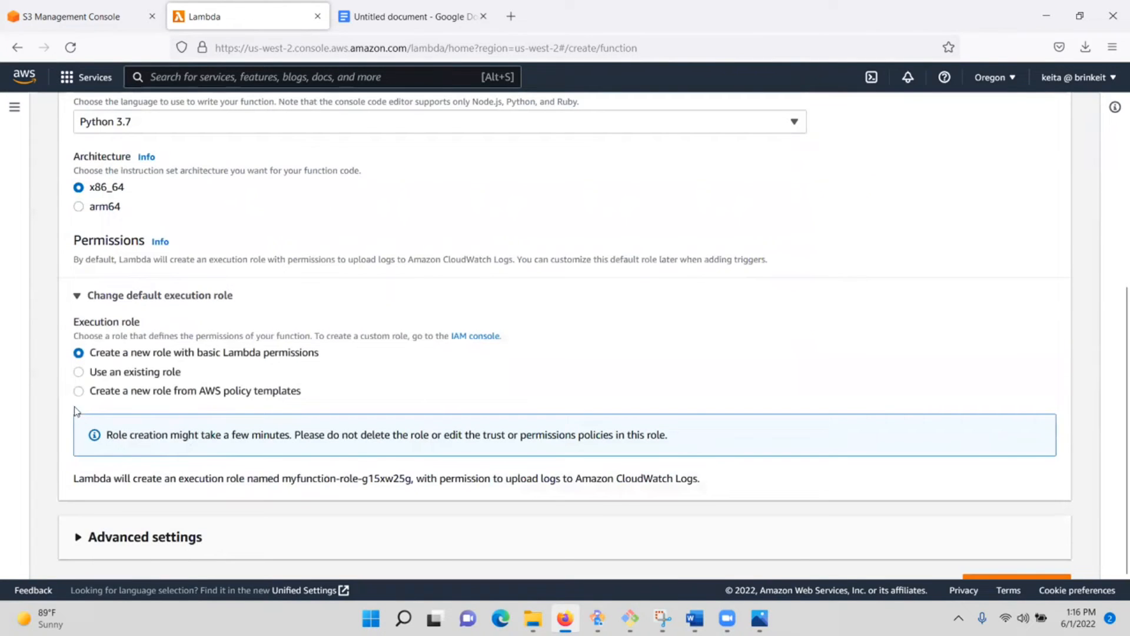
{"action": "left_click", "coordinate": [78, 372]}
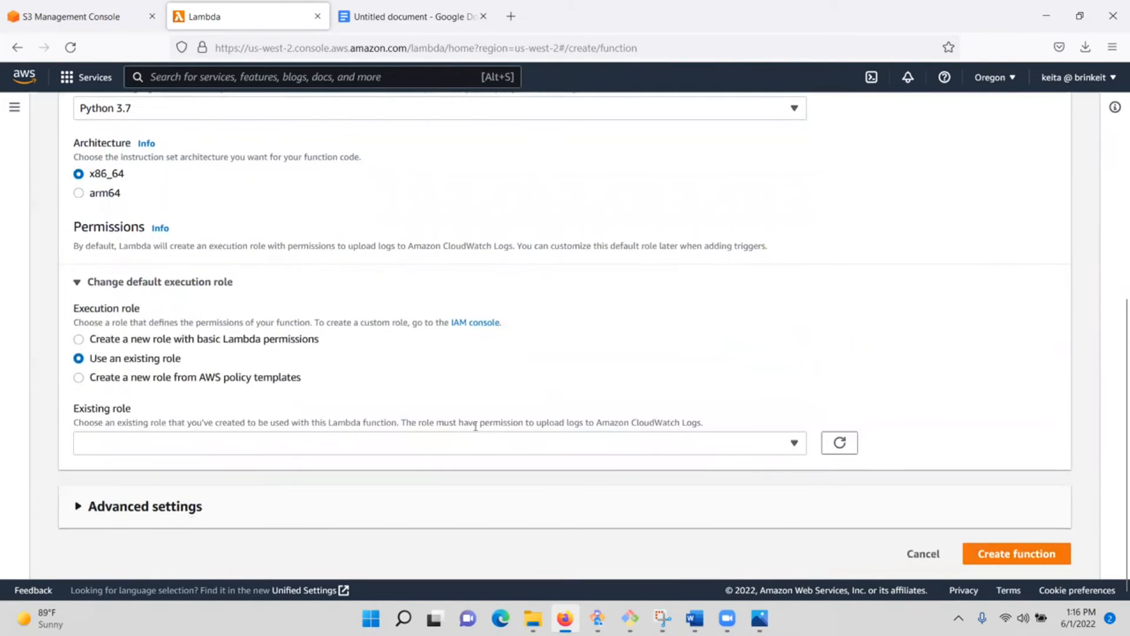
{"action": "left_click", "coordinate": [519, 446]}
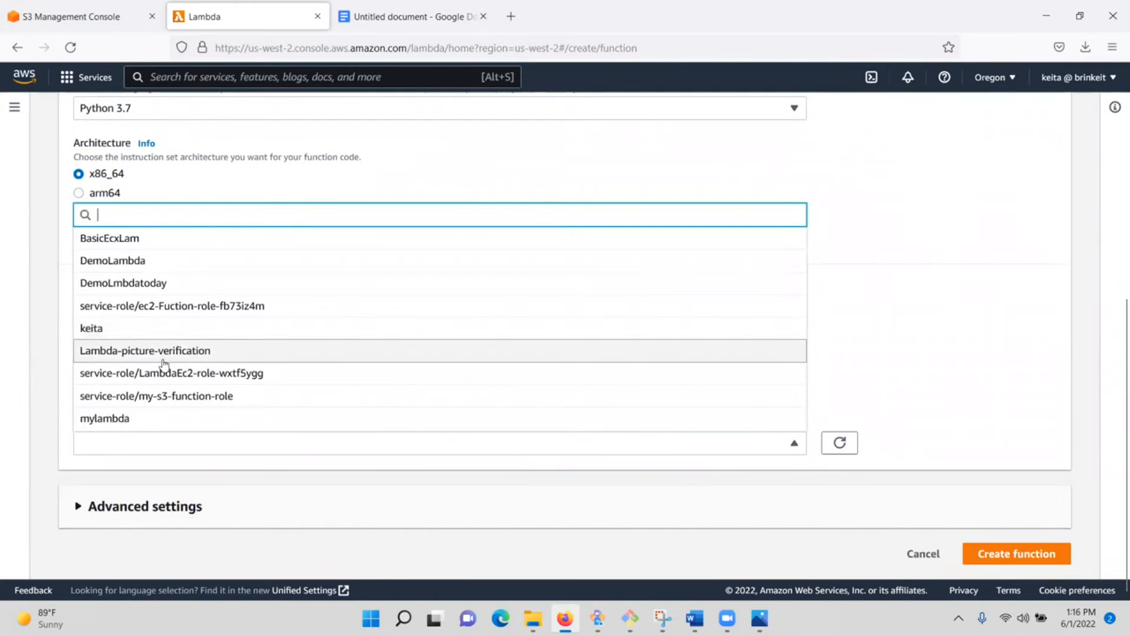
{"action": "left_click", "coordinate": [125, 288]}
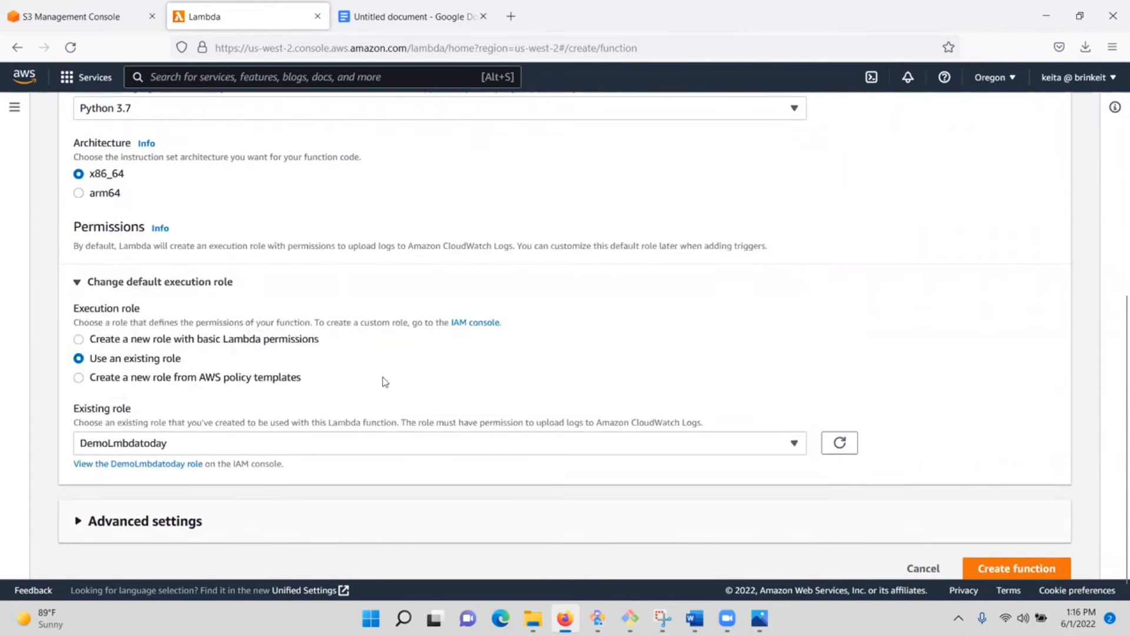
{"action": "left_click", "coordinate": [987, 556]}
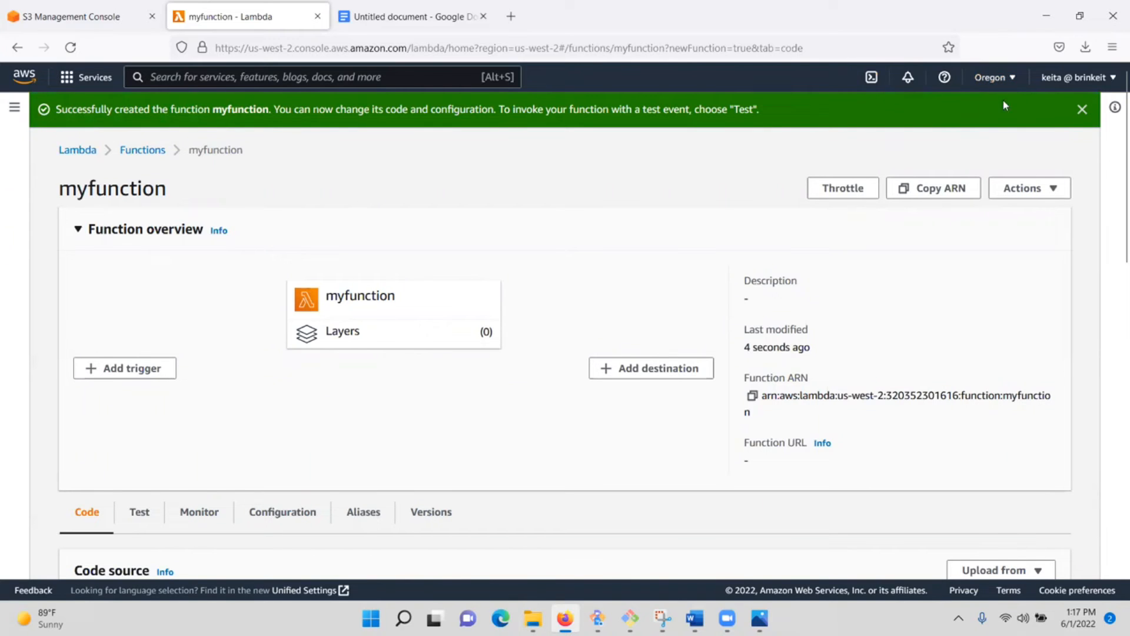
Step: Start adding a trigger to myfunction and choose S3 as its source
{"action": "left_click", "coordinate": [126, 368]}
{"action": "left_click", "coordinate": [218, 260]}
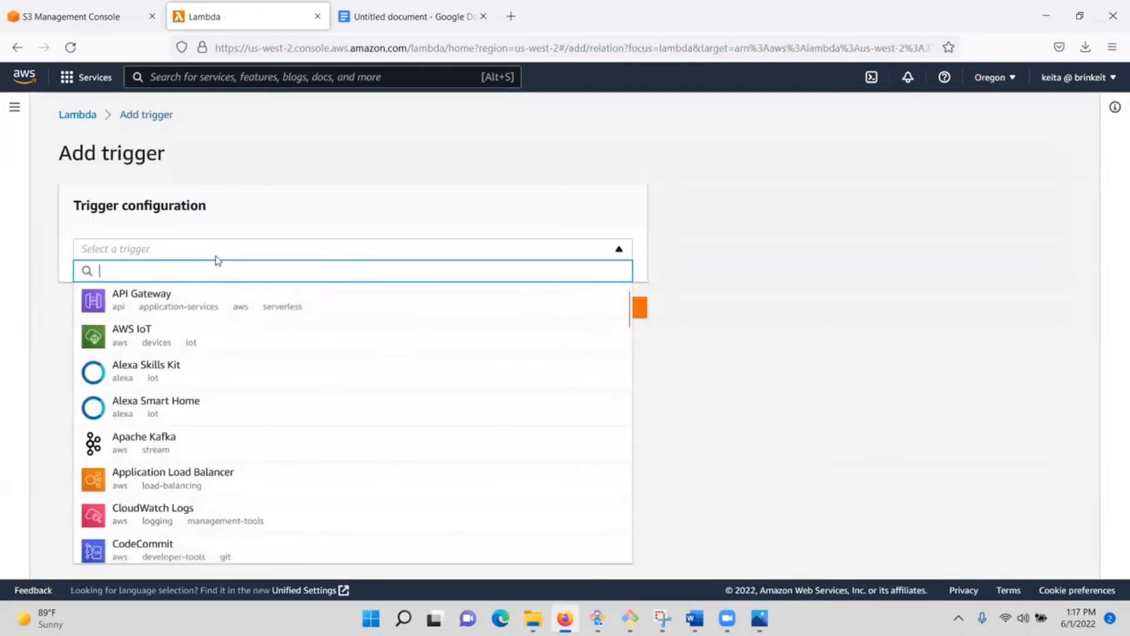
{"action": "type", "text": "s"}
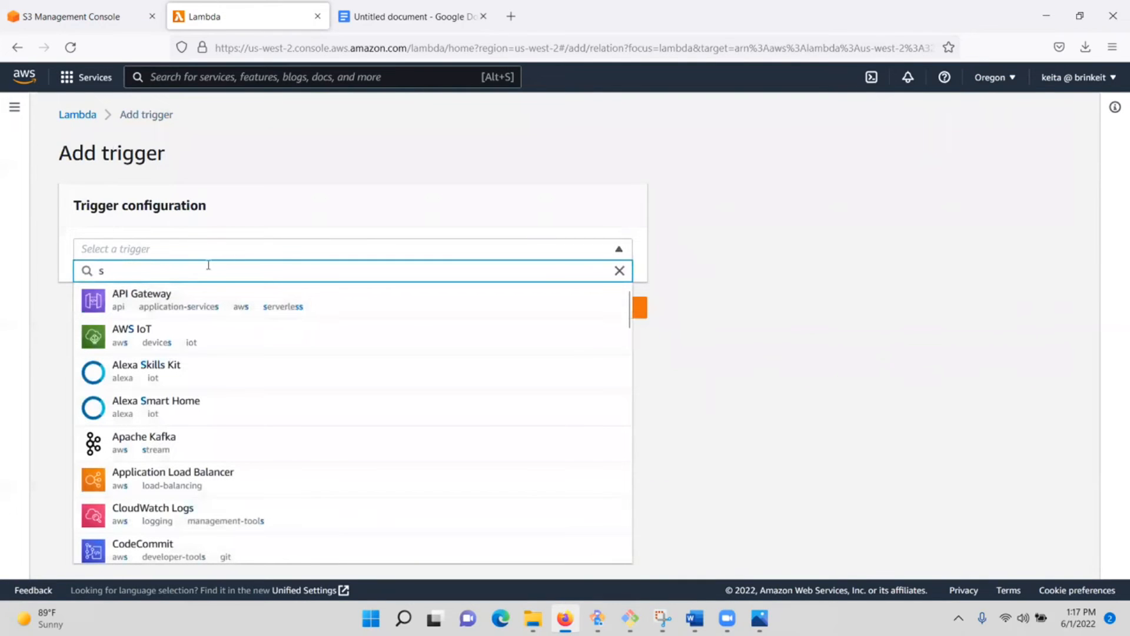
{"action": "type", "text": "3"}
{"action": "left_click", "coordinate": [120, 299]}
Step: Set the trigger's bucket to imgtest1, acknowledge the recursive invocation notice and add the trigger
{"action": "scroll", "coordinate": [160, 320], "scroll_direction": "down", "scroll_amount": 2}
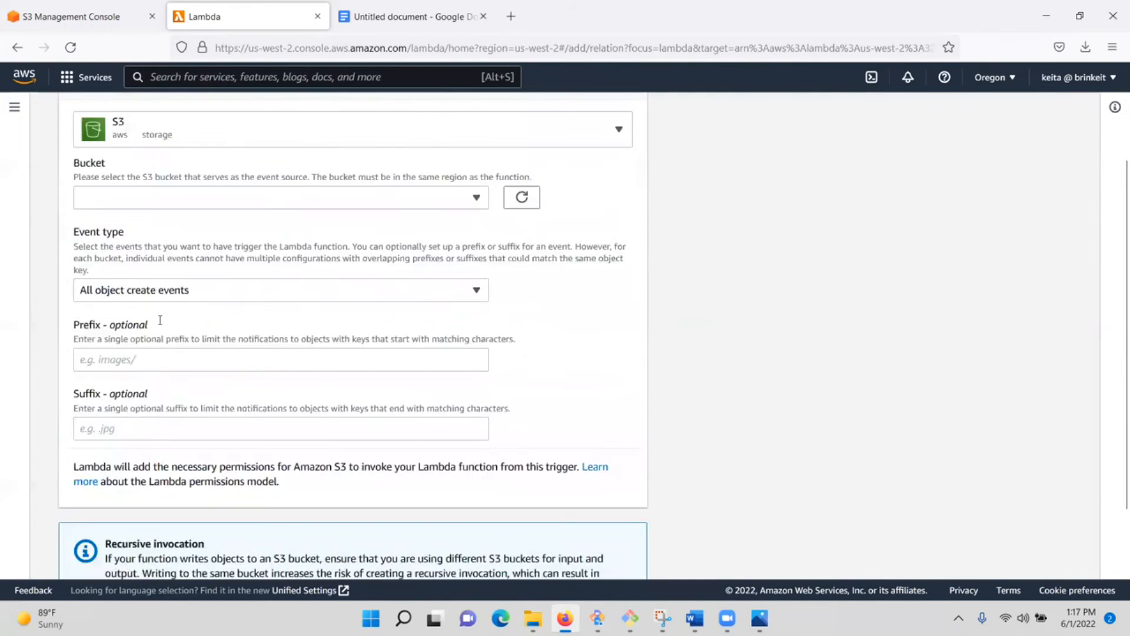
{"action": "scroll", "coordinate": [160, 253], "scroll_direction": "down", "scroll_amount": 1}
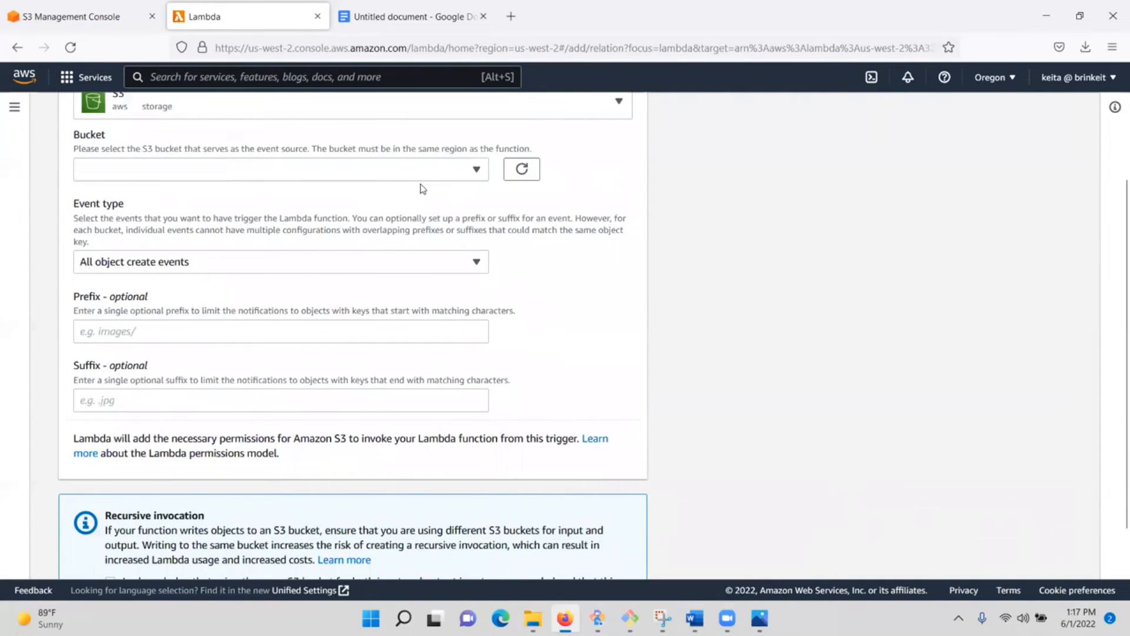
{"action": "left_click", "coordinate": [429, 170]}
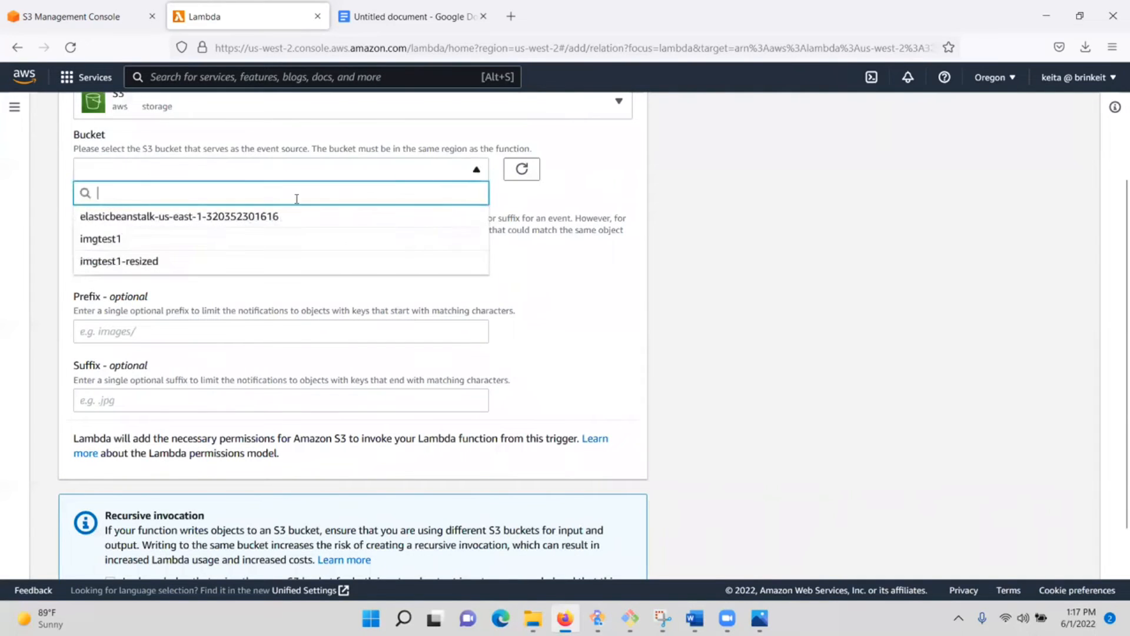
{"action": "left_click", "coordinate": [127, 241]}
{"action": "scroll", "coordinate": [212, 288], "scroll_direction": "down", "scroll_amount": 3}
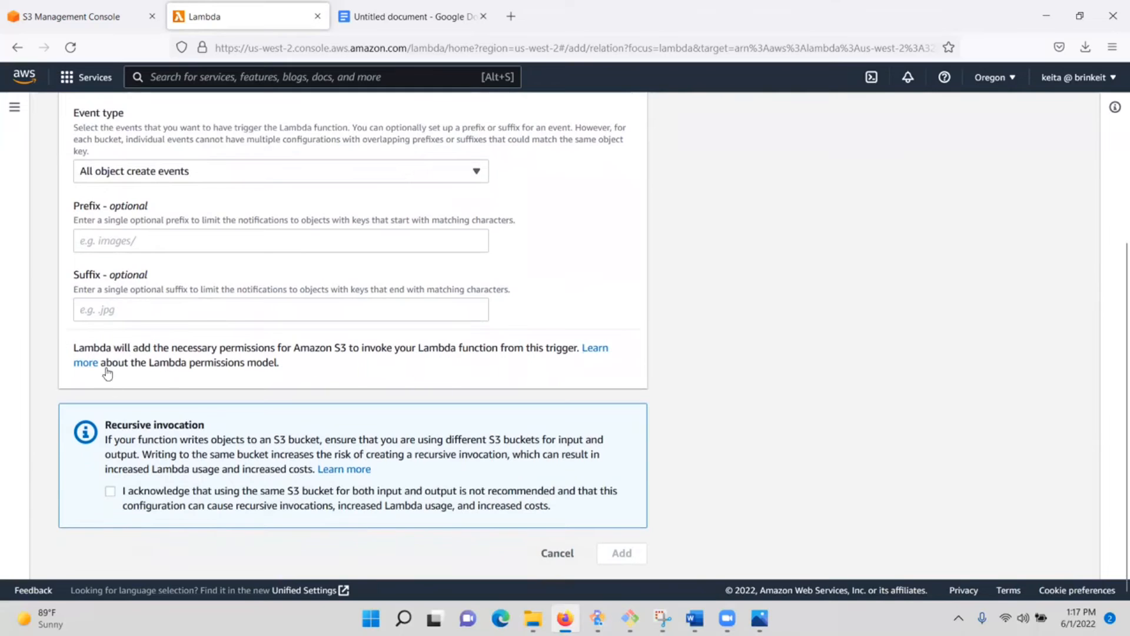
{"action": "left_click", "coordinate": [111, 490]}
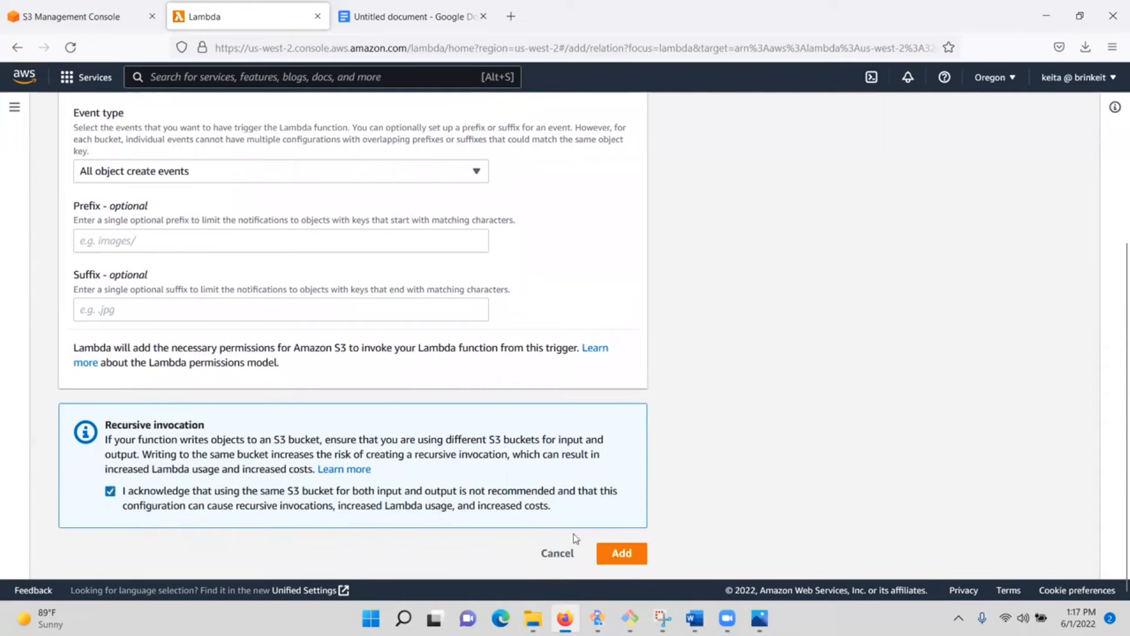
{"action": "left_click", "coordinate": [624, 554]}
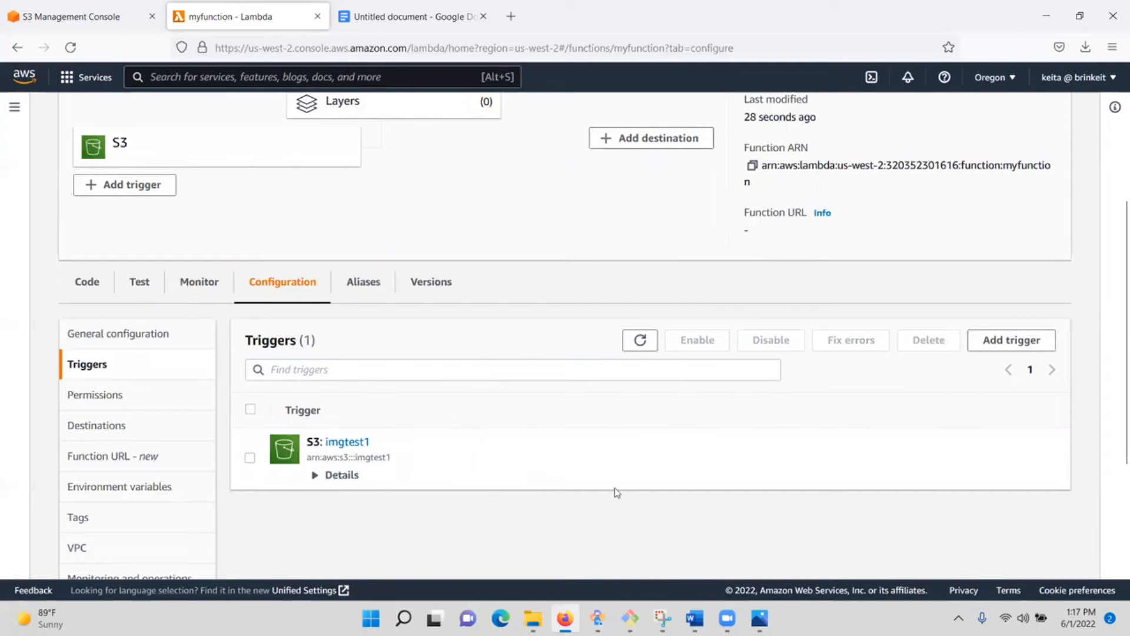
Step: Set myfunction's timeout to 10 seconds in its general configuration, save the change and dismiss the notification
{"action": "scroll", "coordinate": [499, 440], "scroll_direction": "down", "scroll_amount": 1}
{"action": "scroll", "coordinate": [499, 442], "scroll_direction": "up", "scroll_amount": 1}
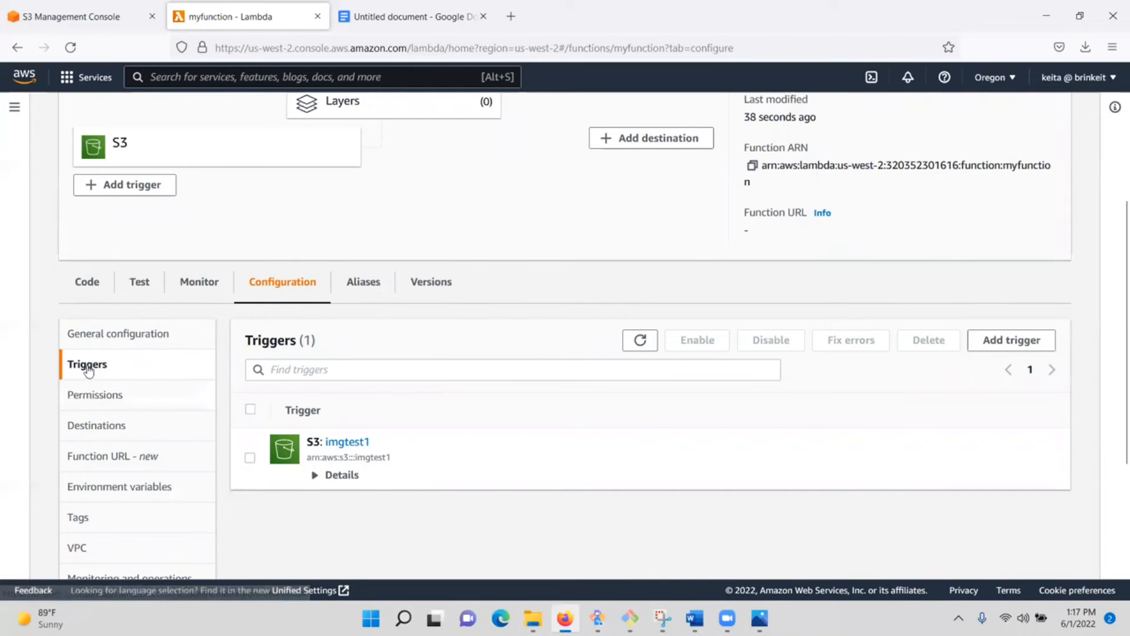
{"action": "left_click", "coordinate": [139, 334]}
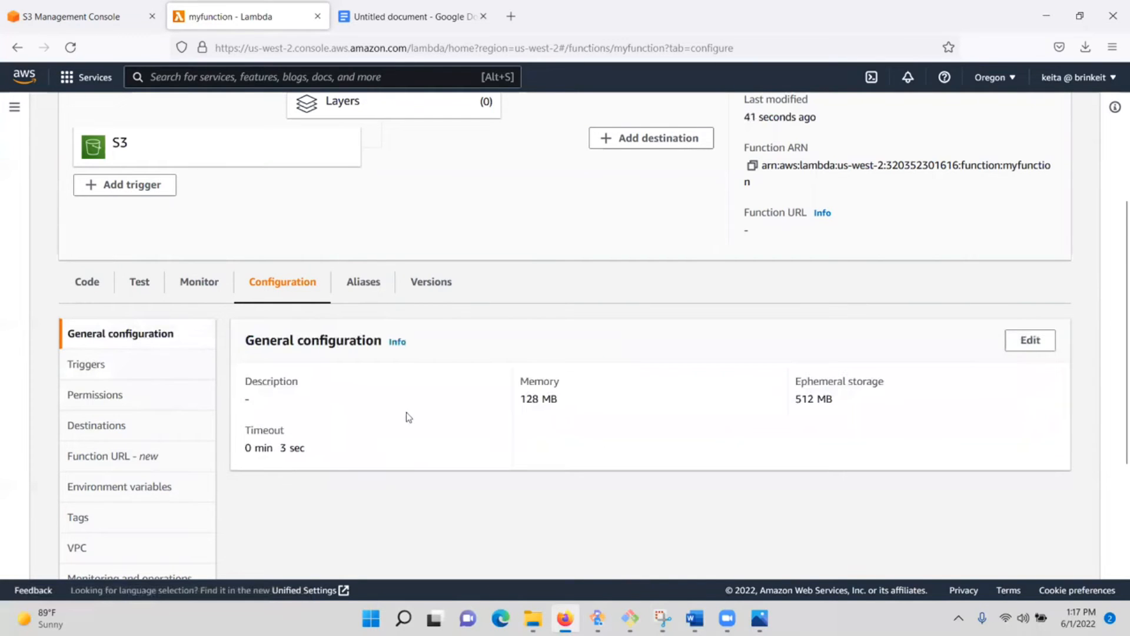
{"action": "left_click", "coordinate": [1031, 340]}
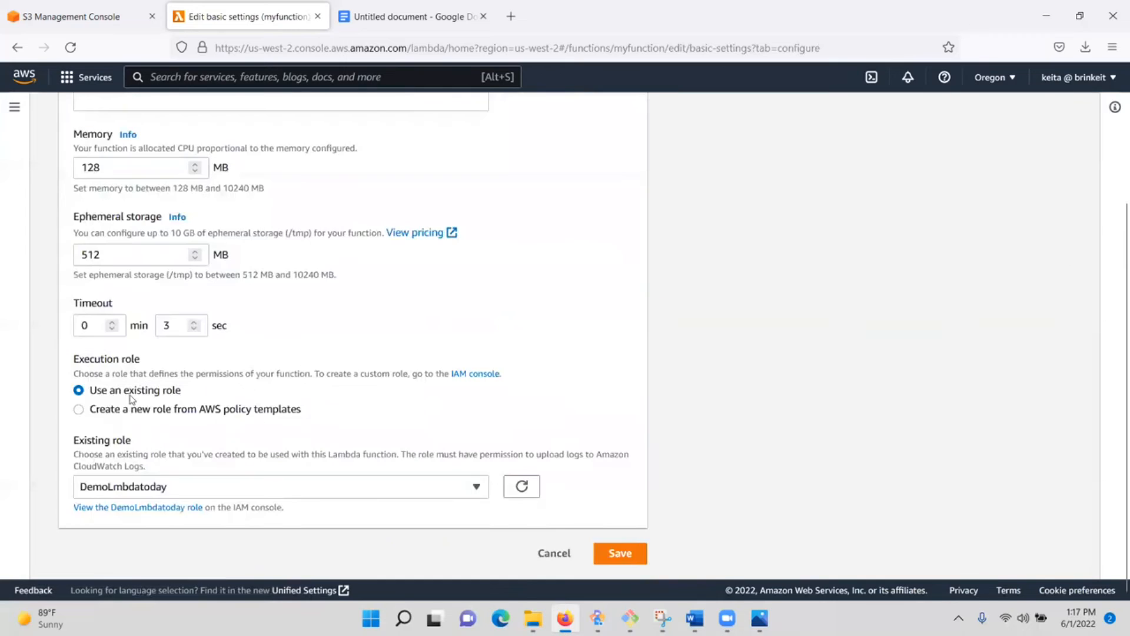
{"action": "left_click", "coordinate": [171, 325]}
{"action": "key", "text": "BackSpace"}
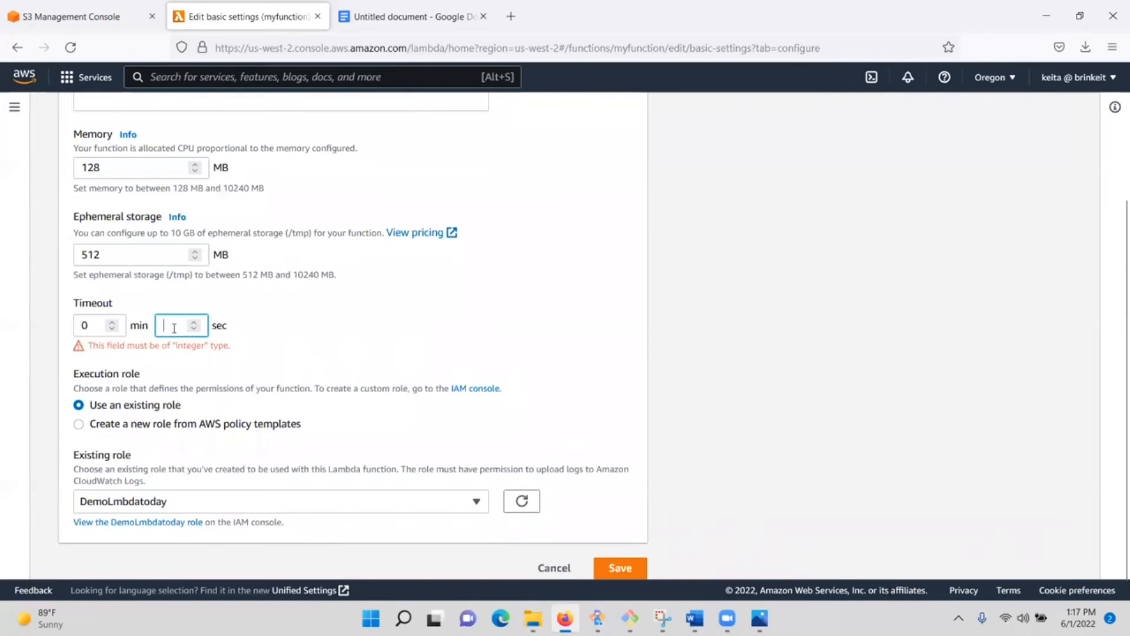
{"action": "type", "text": "10"}
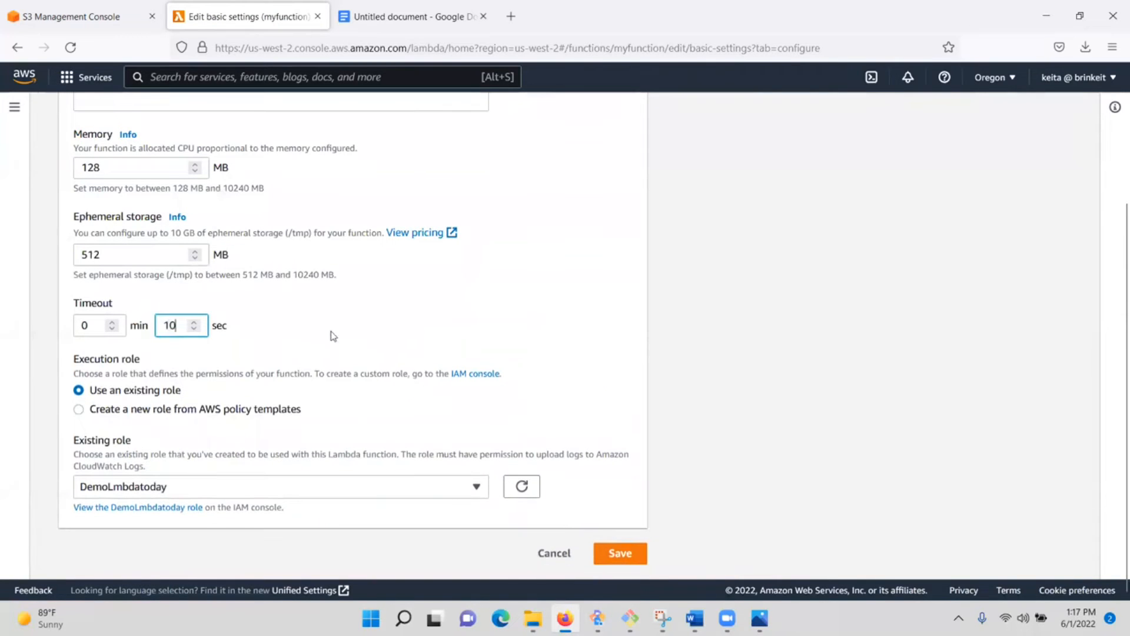
{"action": "left_click", "coordinate": [630, 552]}
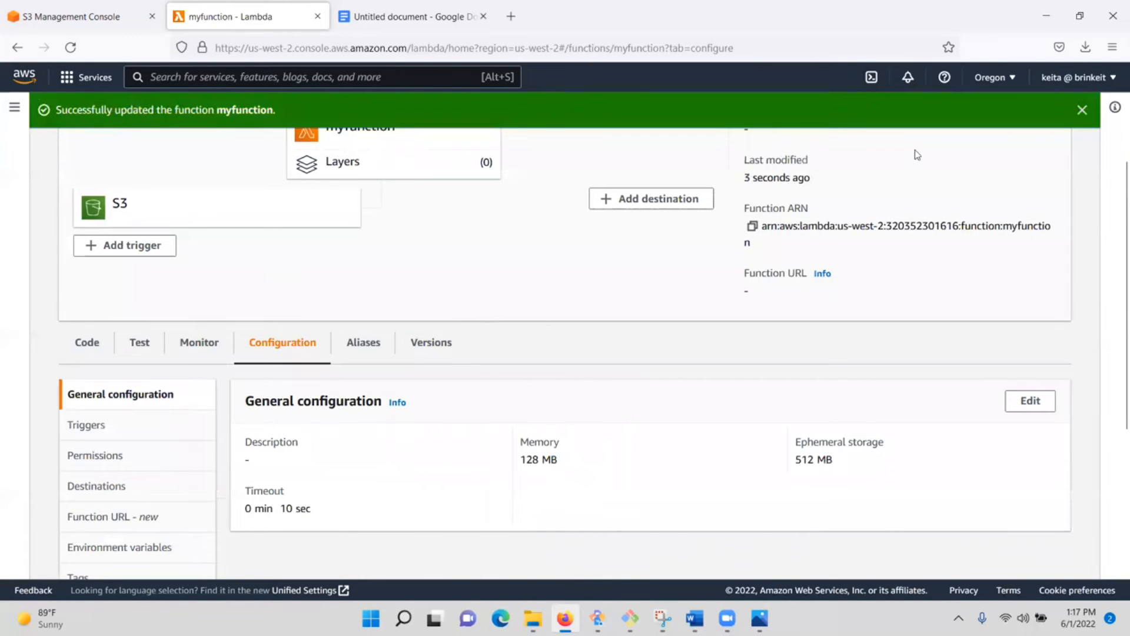
{"action": "left_click", "coordinate": [1083, 113]}
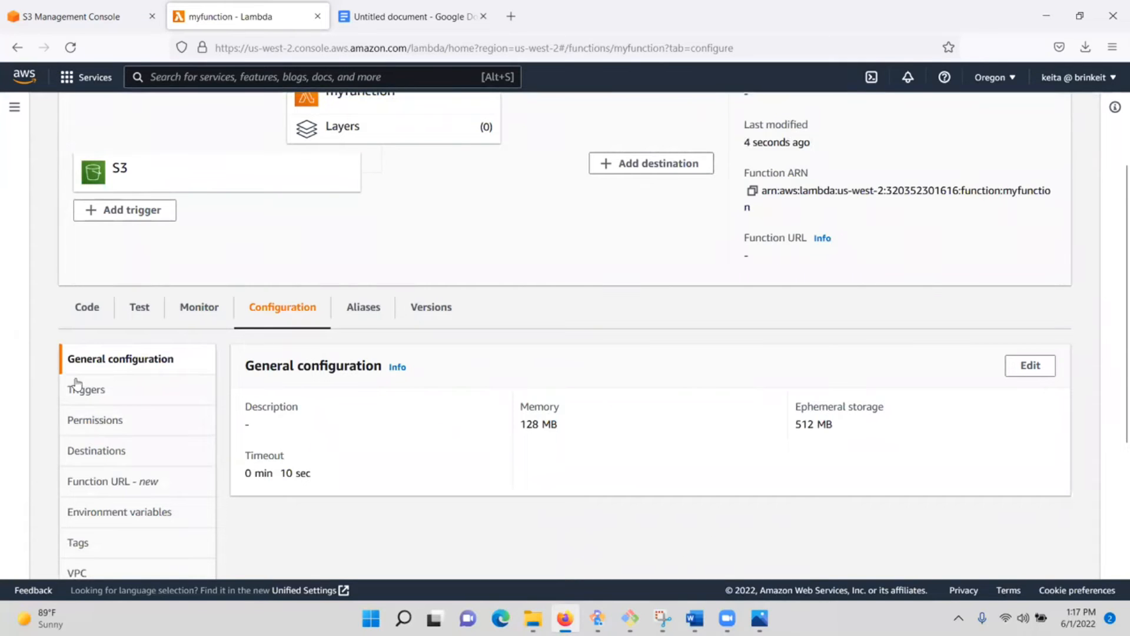
Step: Display myfunction's code source, then switch to the Google Docs checklist and copy the CreateThumbnail.zip link under Resources used
{"action": "left_click", "coordinate": [84, 308]}
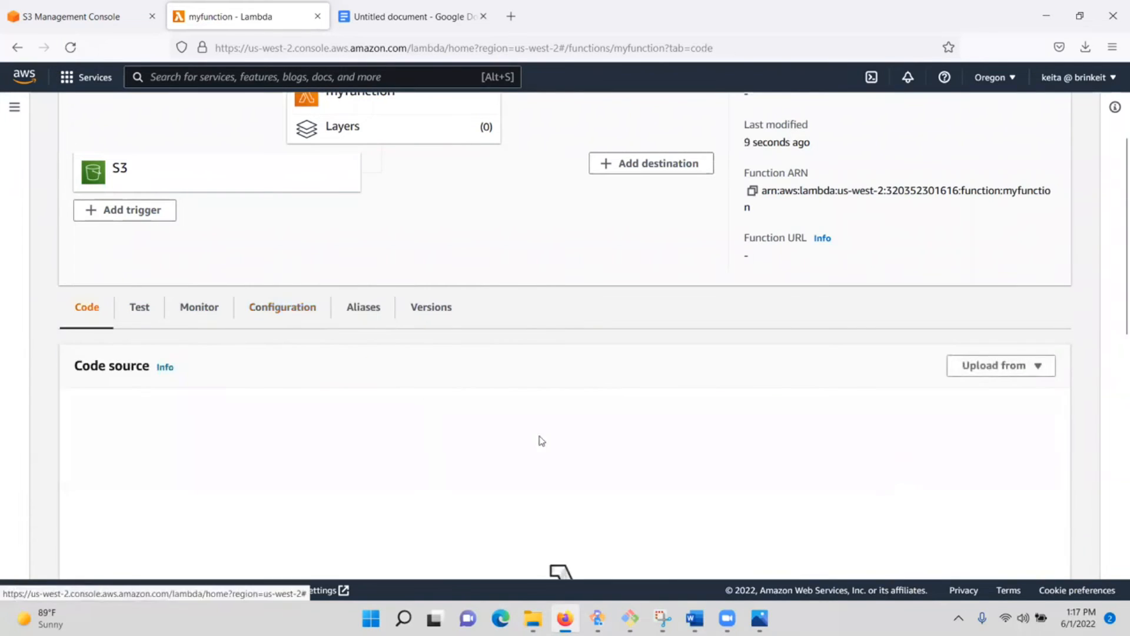
{"action": "scroll", "coordinate": [365, 445], "scroll_direction": "down", "scroll_amount": 6}
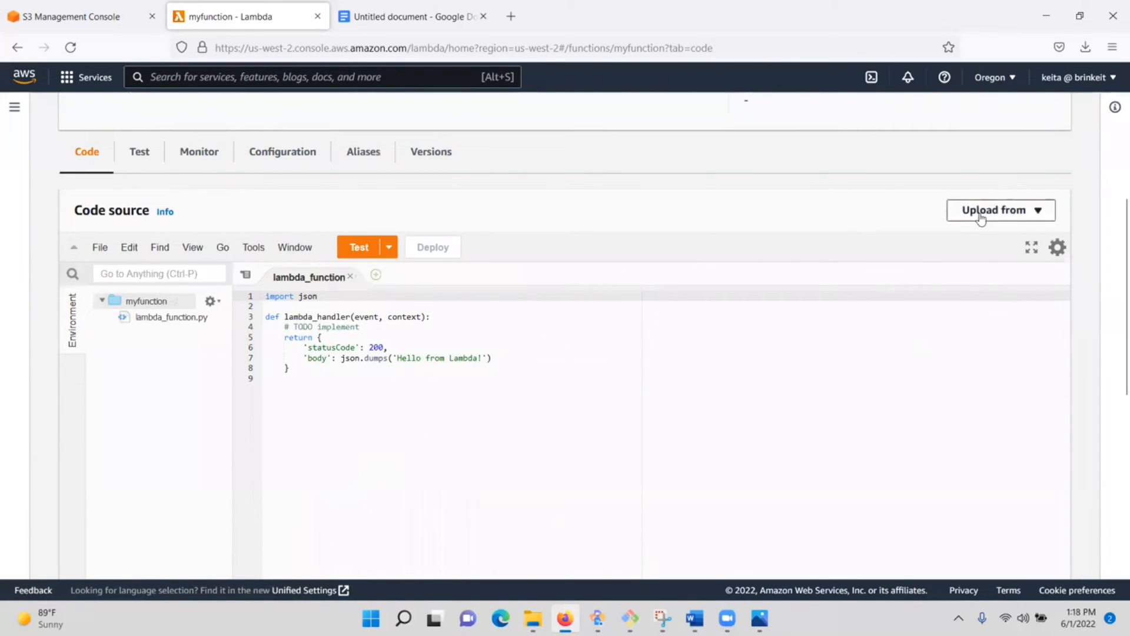
{"action": "left_click", "coordinate": [359, 5]}
{"action": "scroll", "coordinate": [531, 507], "scroll_direction": "down", "scroll_amount": 1}
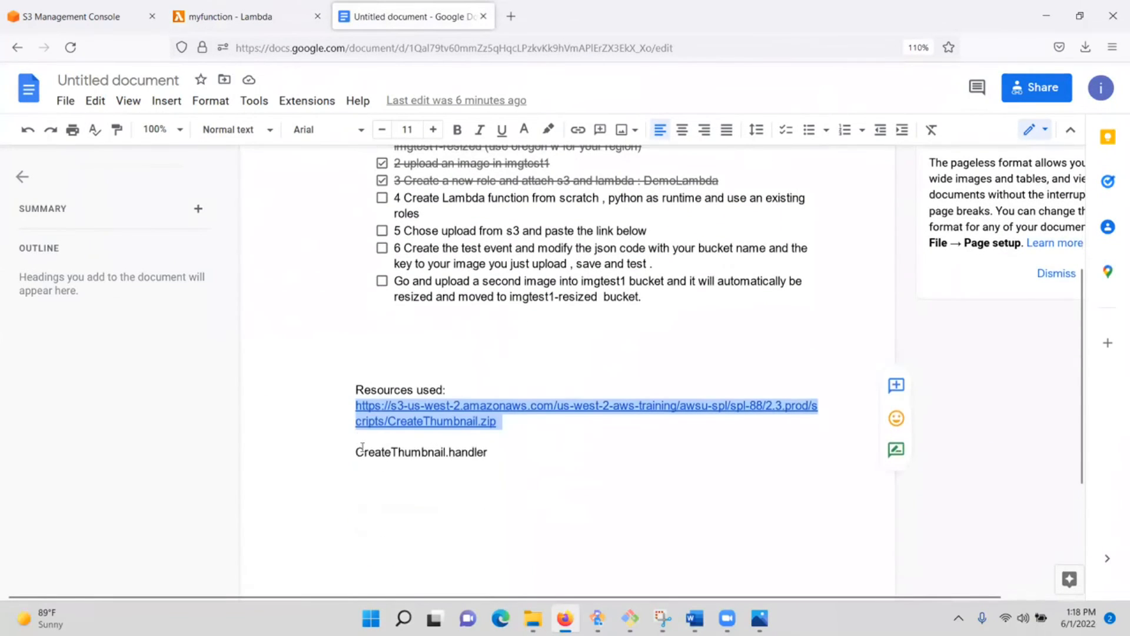
{"action": "left_click", "coordinate": [333, 413]}
{"action": "left_click_drag", "start_coordinate": [342, 407], "coordinate": [504, 424]}
{"action": "right_click", "coordinate": [500, 424]}
{"action": "left_click", "coordinate": [541, 176]}
Step: Switch back to the Lambda console and upload myfunction's code from an Amazon S3 location, using the copied CreateThumbnail.zip link
{"action": "left_click", "coordinate": [228, 16]}
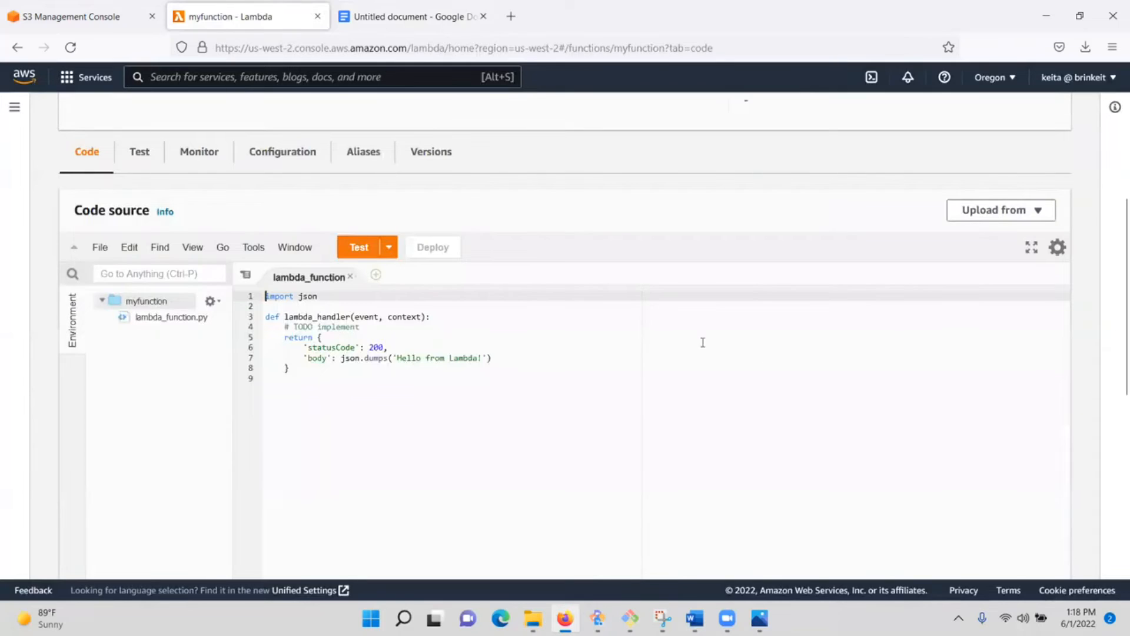
{"action": "left_click", "coordinate": [1034, 210]}
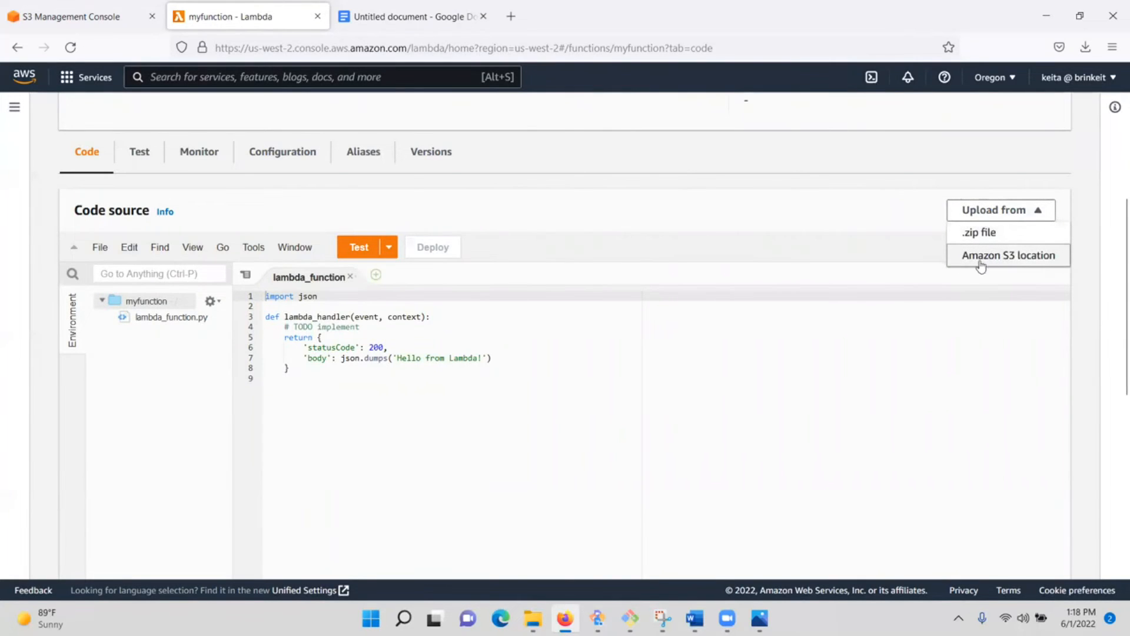
{"action": "left_click", "coordinate": [974, 270]}
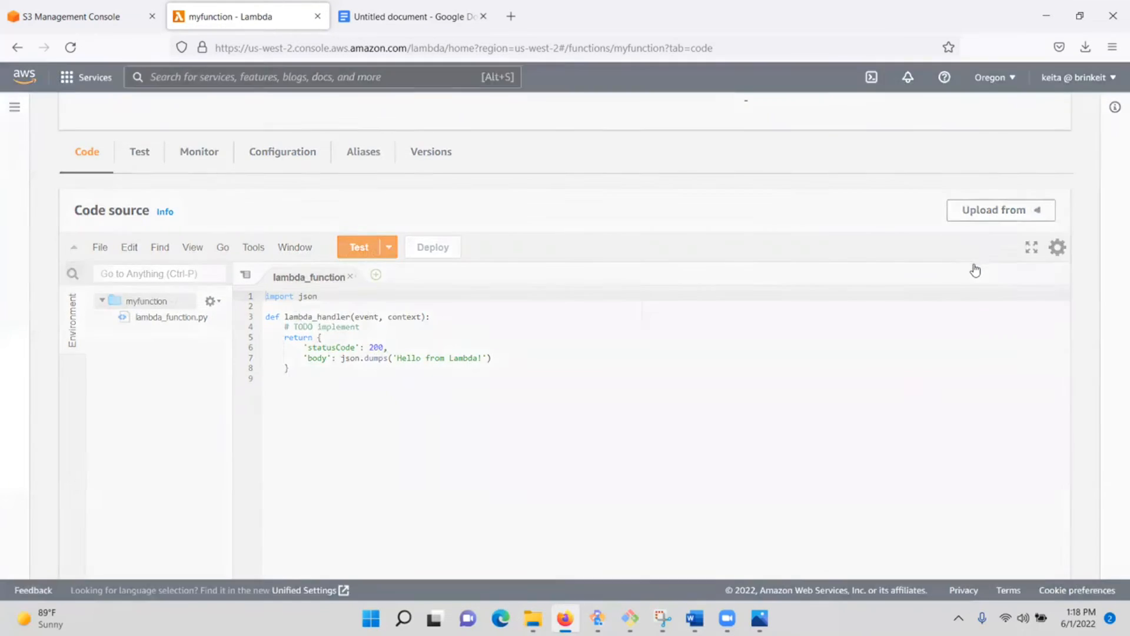
{"action": "left_click", "coordinate": [322, 374]}
{"action": "right_click", "coordinate": [321, 375]}
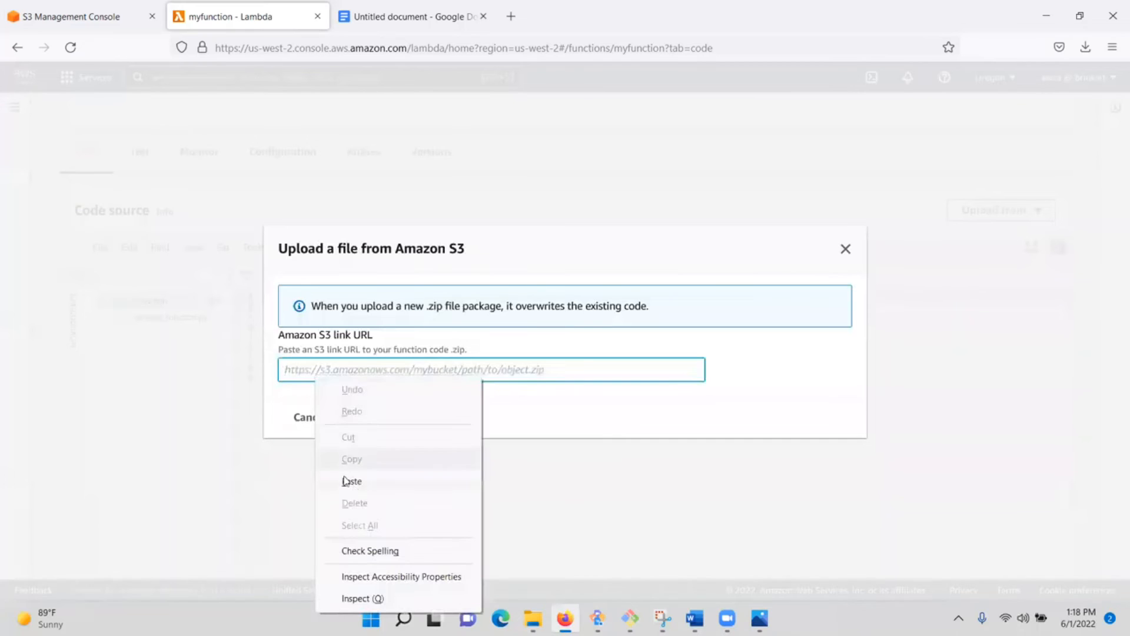
{"action": "left_click", "coordinate": [362, 484]}
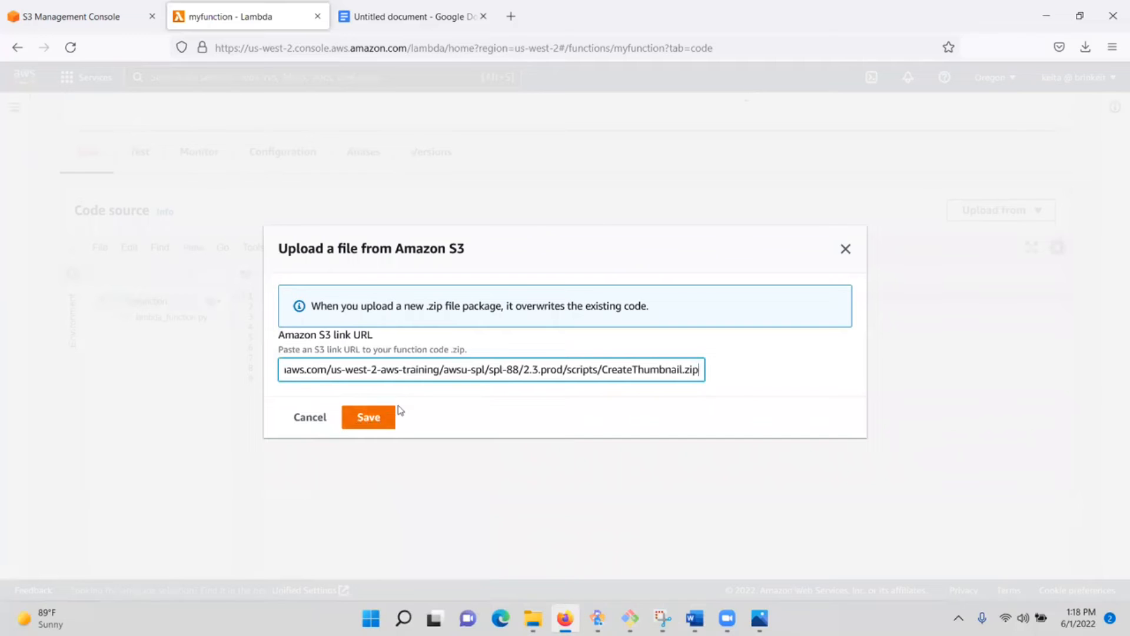
{"action": "left_click", "coordinate": [384, 419]}
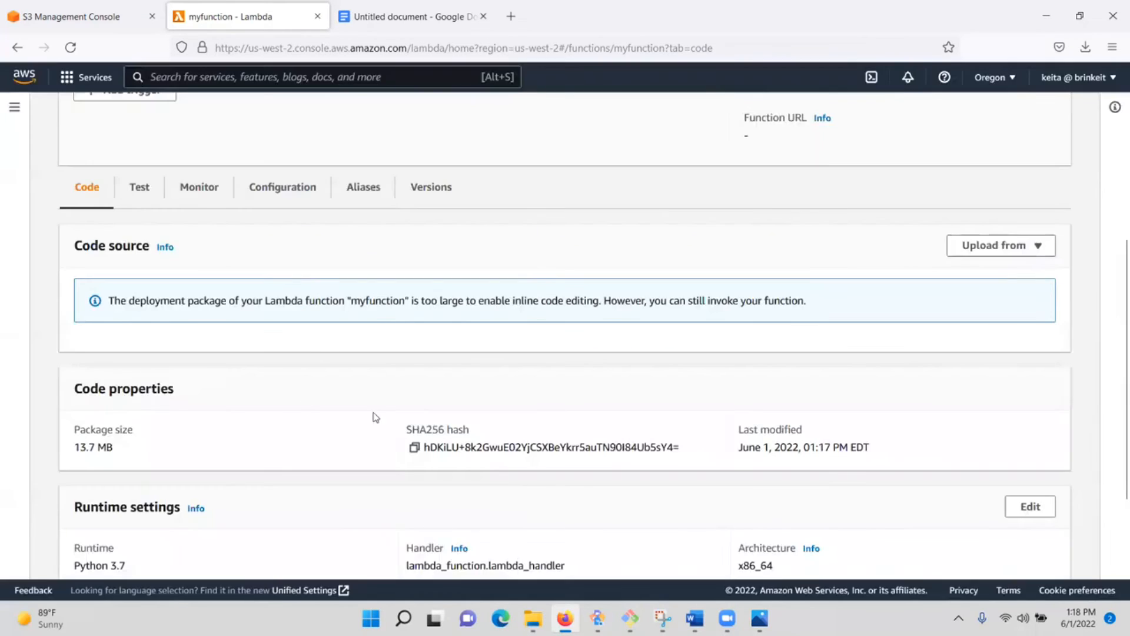
Step: Open myfunction's runtime settings for editing and clear the existing handler value
{"action": "scroll", "coordinate": [787, 401], "scroll_direction": "down", "scroll_amount": 3}
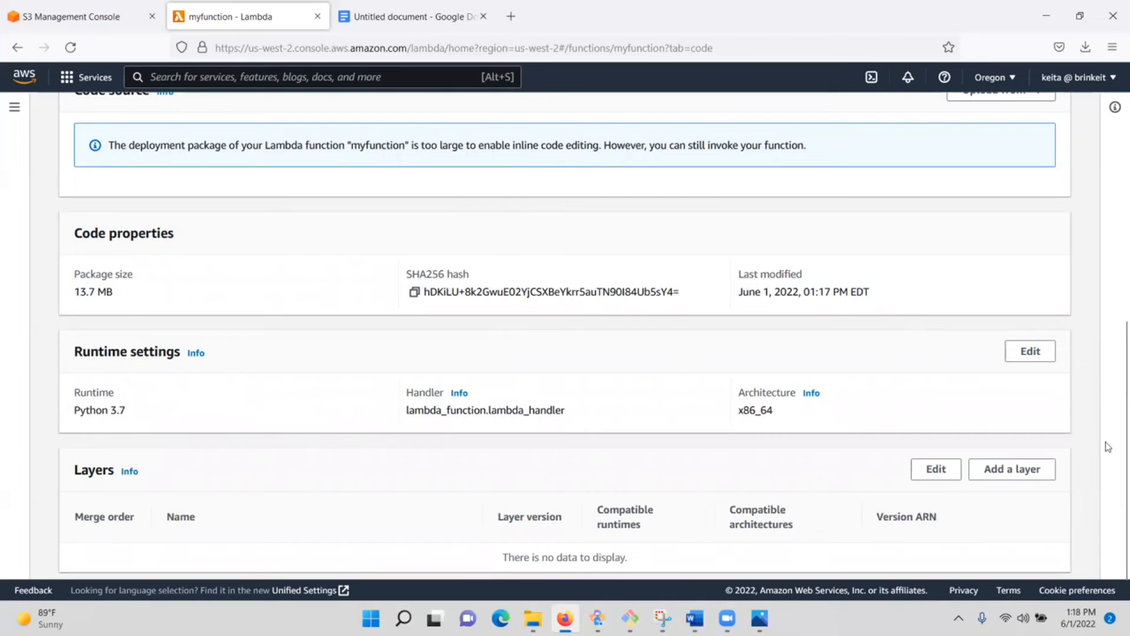
{"action": "left_click", "coordinate": [1030, 351]}
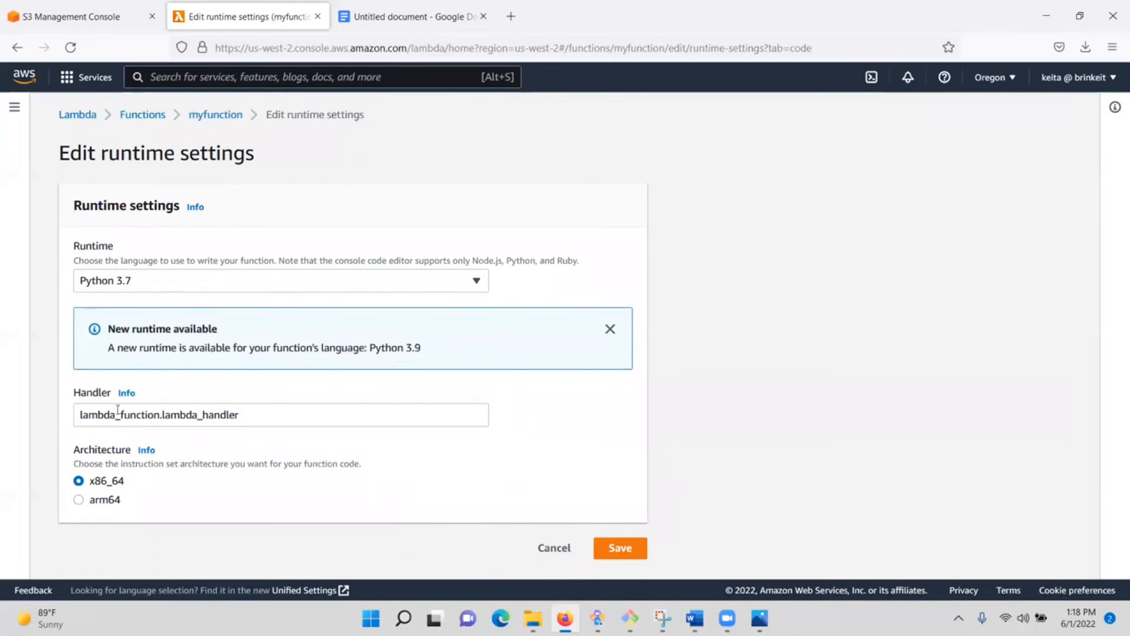
{"action": "left_click", "coordinate": [253, 416]}
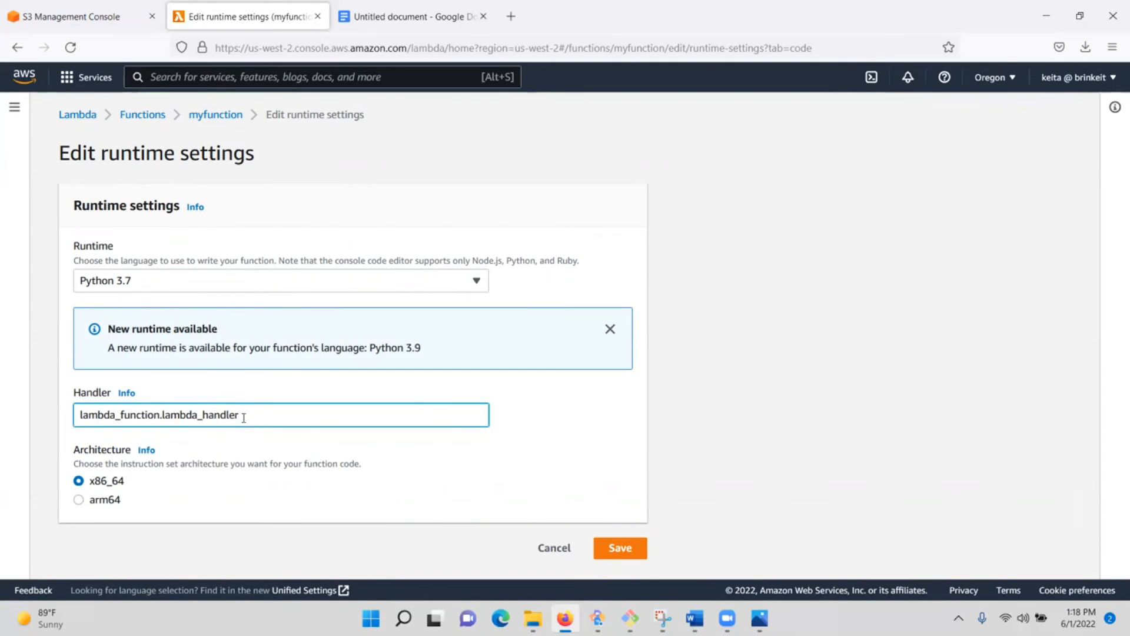
{"action": "key", "text": "BackSpace"}
{"action": "key", "text": "BackSpace"}
{"action": "key", "text": "BackSpace"}
{"action": "key", "text": "BackSpace"}
{"action": "key", "text": "BackSpace"}
{"action": "key", "text": "BackSpace"}
{"action": "key", "text": "BackSpace"}
{"action": "key", "text": "BackSpace"}
{"action": "key", "text": "BackSpace"}
{"action": "key", "text": "BackSpace"}
{"action": "key", "text": "BackSpace"}
{"action": "key", "text": "BackSpace"}
{"action": "key", "text": "BackSpace"}
{"action": "key", "text": "BackSpace"}
{"action": "key", "text": "BackSpace"}
{"action": "key", "text": "BackSpace"}
{"action": "key", "text": "BackSpace"}
{"action": "key", "text": "BackSpace"}
{"action": "key", "text": "BackSpace"}
{"action": "key", "text": "BackSpace"}
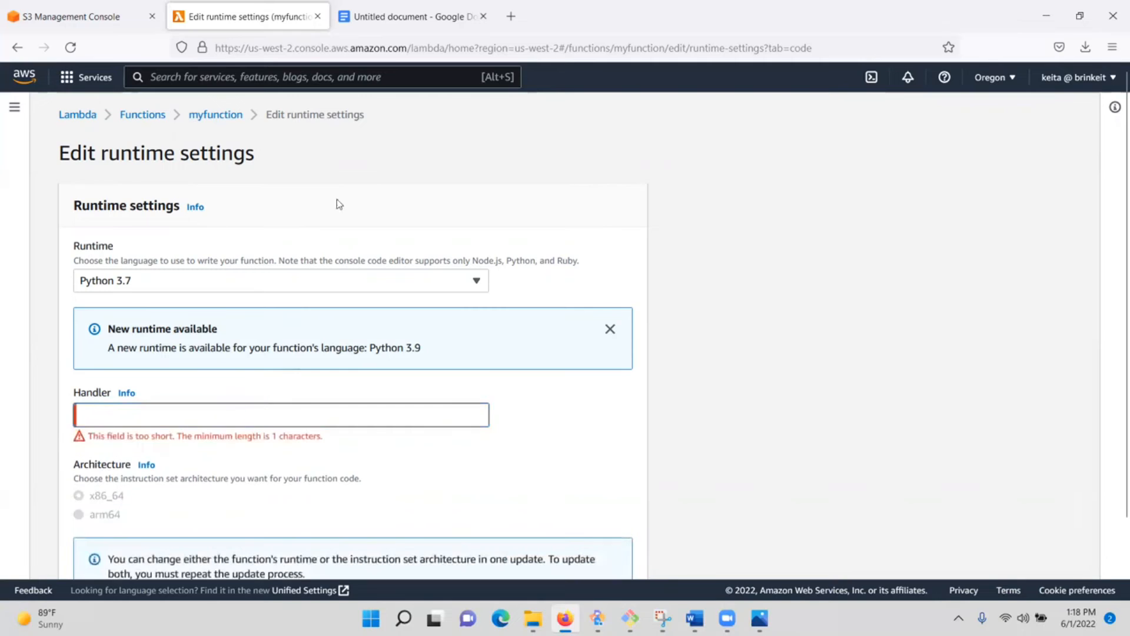
Step: Switch to the Google Docs checklist and copy the text CreateThumbnail.handler under Resources used
{"action": "left_click", "coordinate": [354, 27]}
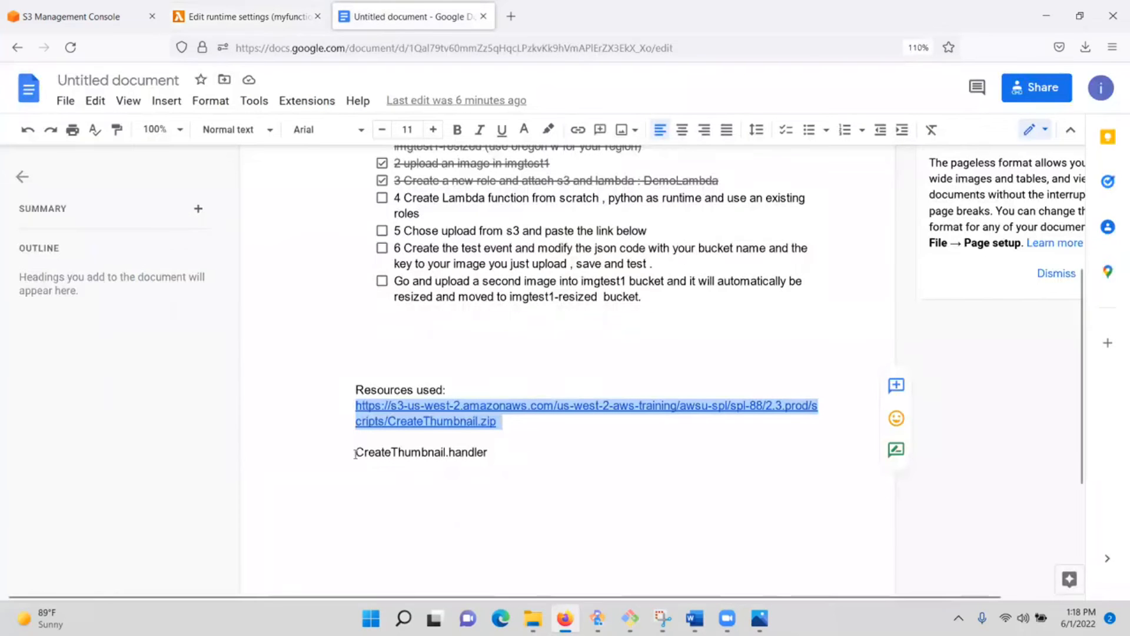
{"action": "left_click_drag", "start_coordinate": [353, 453], "coordinate": [489, 465]}
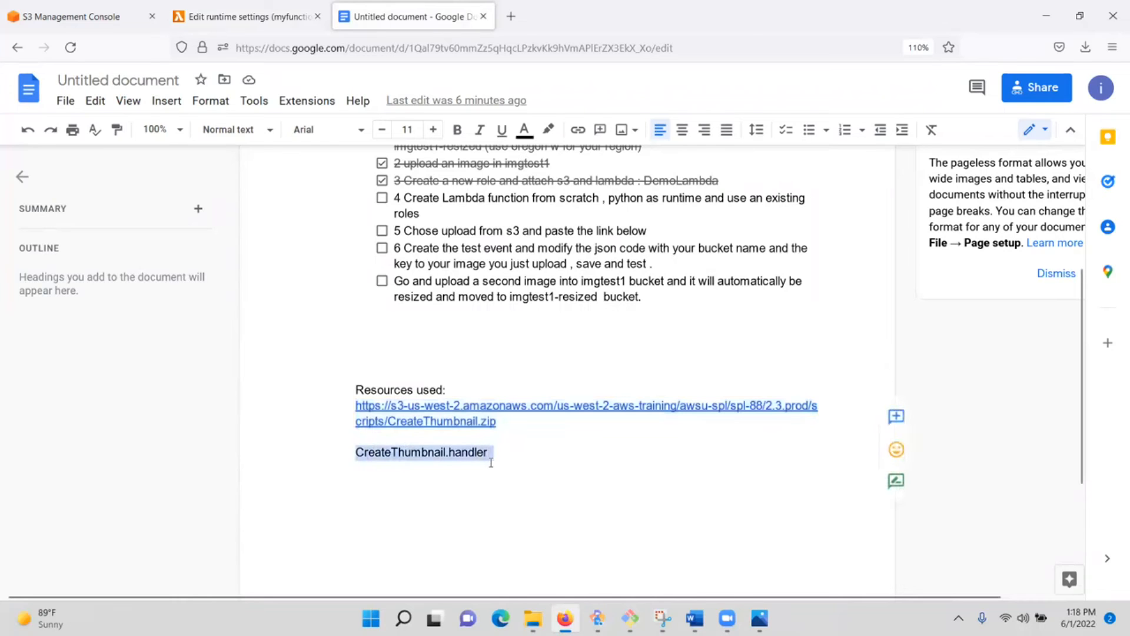
{"action": "right_click", "coordinate": [479, 461]}
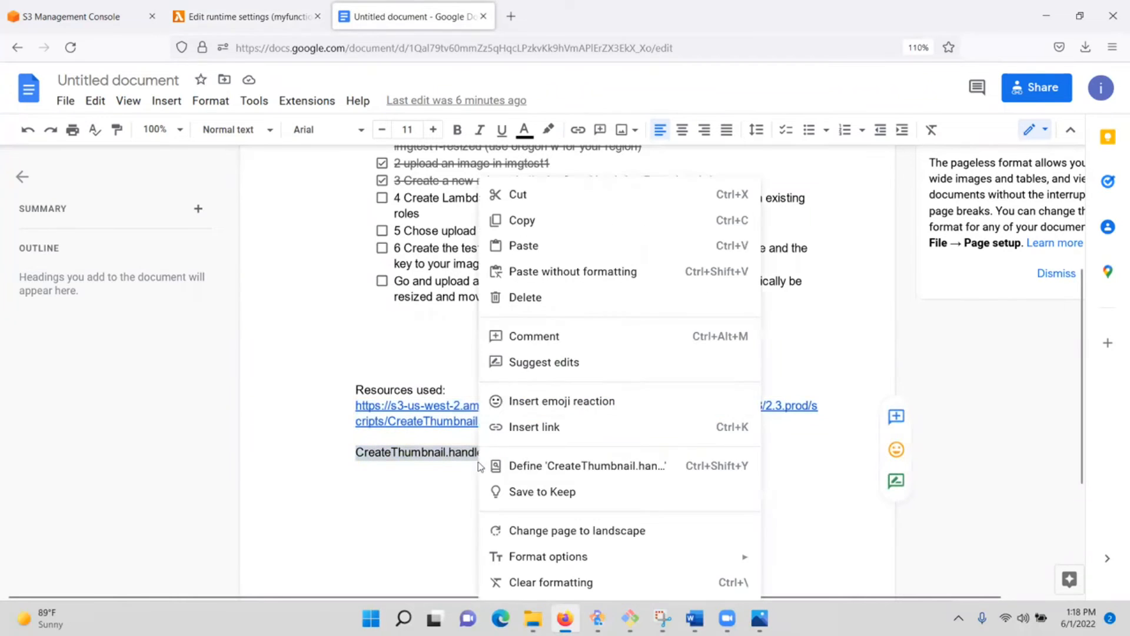
{"action": "left_click", "coordinate": [524, 218]}
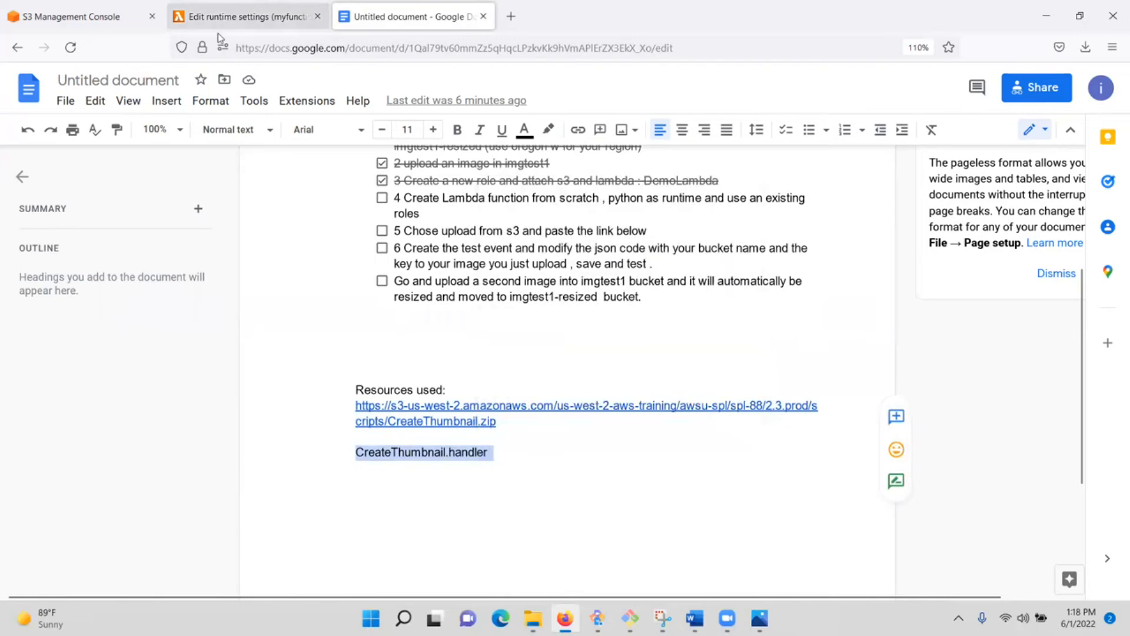
Step: Back in the Lambda console, set the handler to CreateThumbnail.handler, save the runtime settings and dismiss the notification
{"action": "left_click", "coordinate": [188, 13]}
{"action": "right_click", "coordinate": [99, 420]}
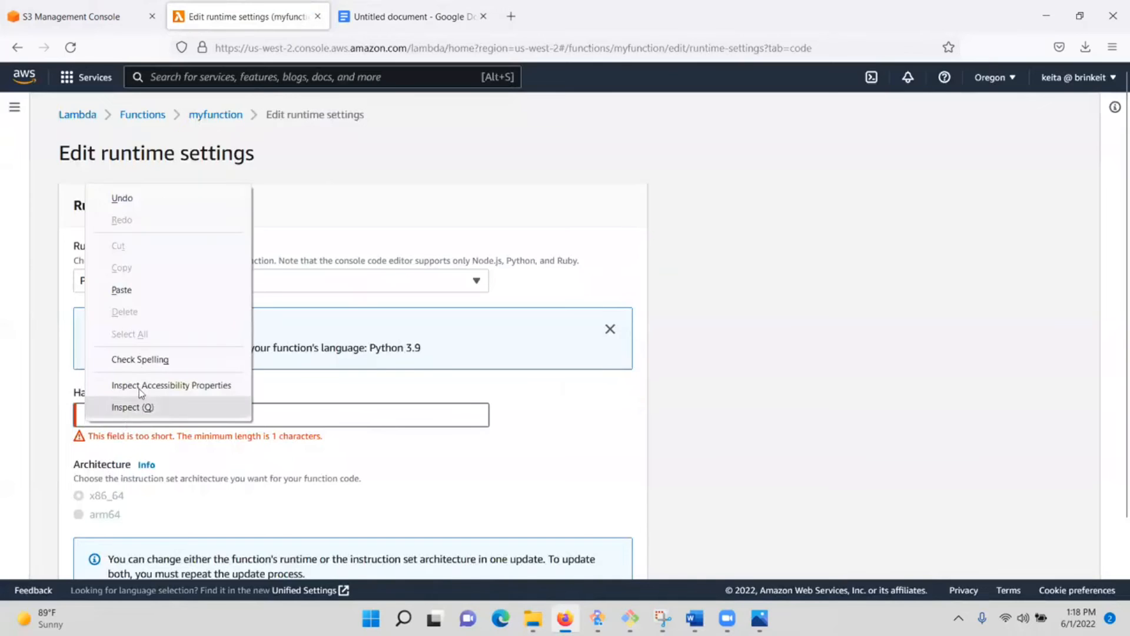
{"action": "left_click", "coordinate": [139, 301]}
{"action": "scroll", "coordinate": [295, 391], "scroll_direction": "down", "scroll_amount": 2}
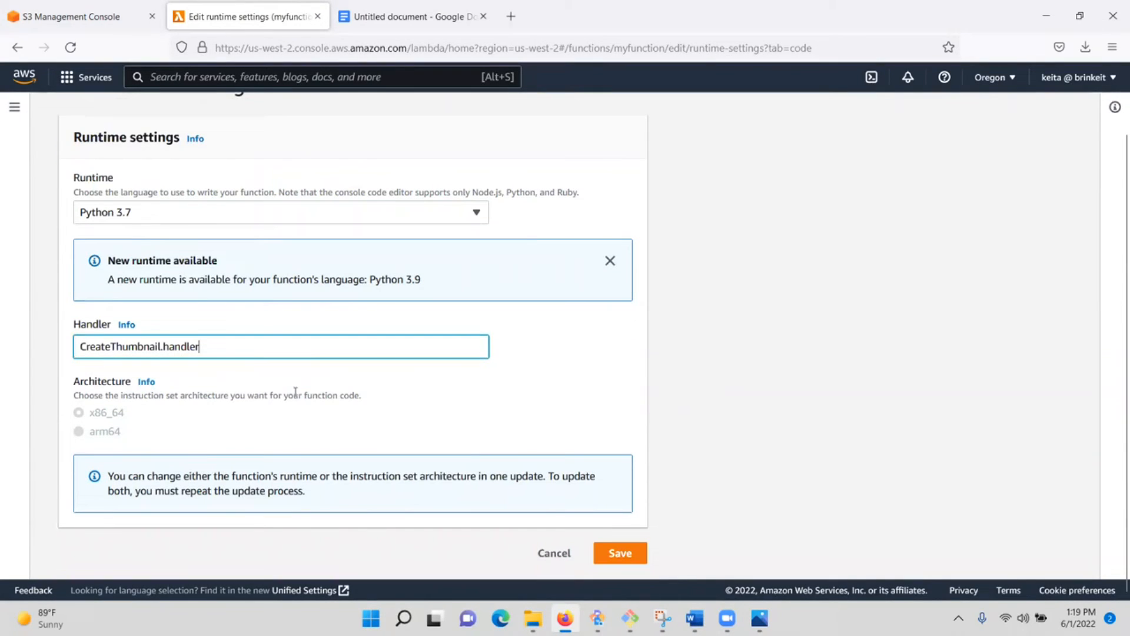
{"action": "scroll", "coordinate": [398, 522], "scroll_direction": "up", "scroll_amount": 2}
{"action": "scroll", "coordinate": [399, 523], "scroll_direction": "down", "scroll_amount": 2}
{"action": "left_click", "coordinate": [620, 552]}
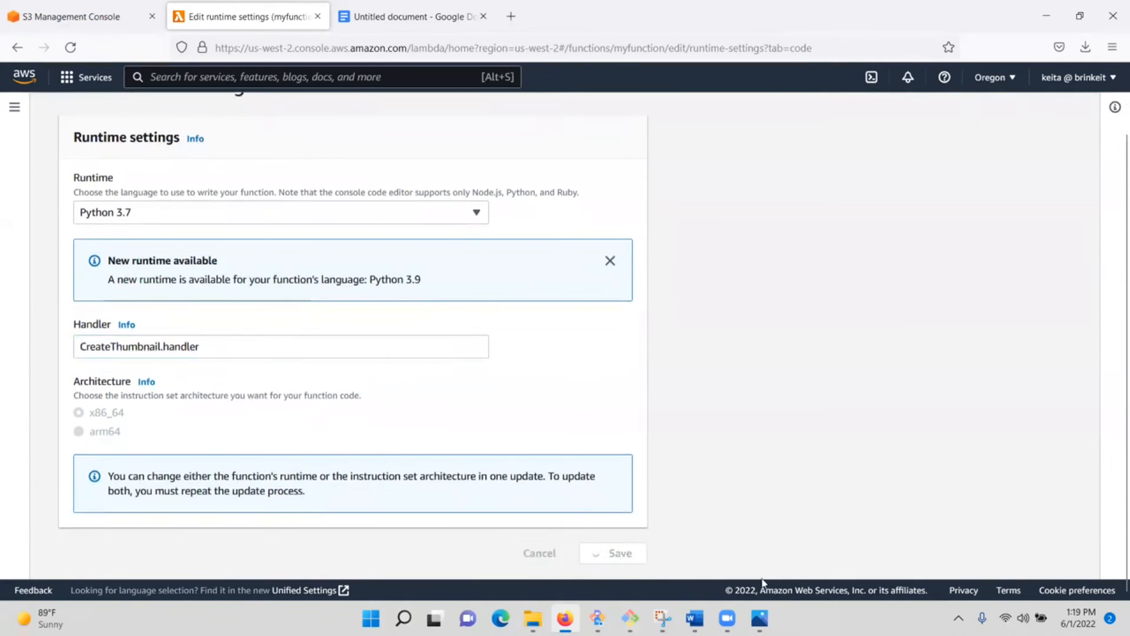
{"action": "scroll", "coordinate": [335, 406], "scroll_direction": "down", "scroll_amount": 6}
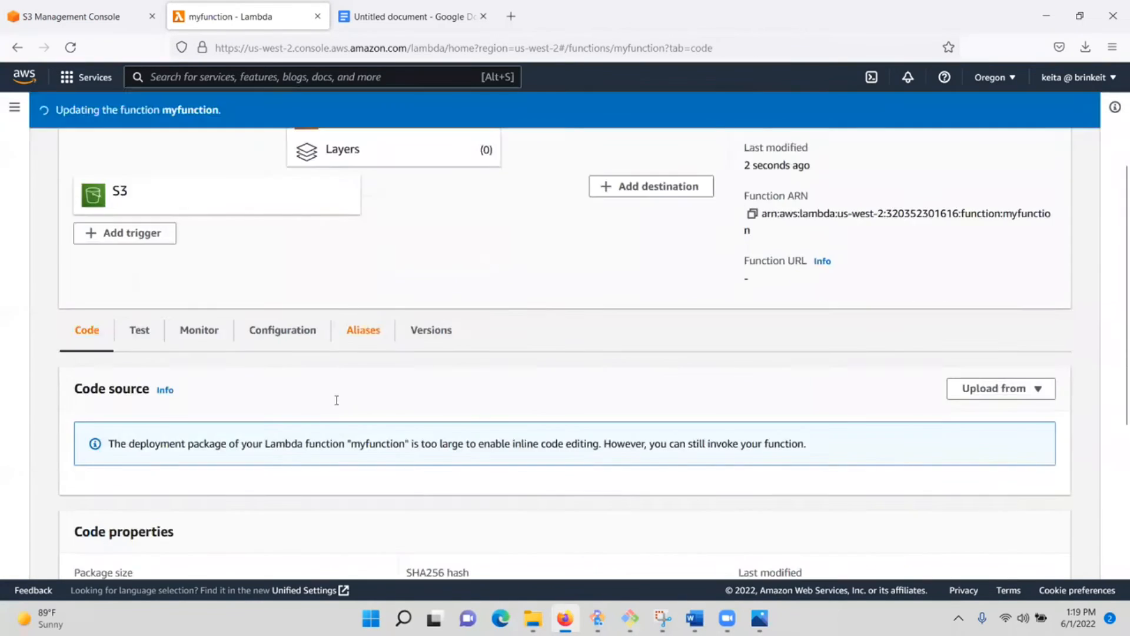
{"action": "scroll", "coordinate": [342, 432], "scroll_direction": "up", "scroll_amount": 6}
{"action": "left_click", "coordinate": [1081, 109]}
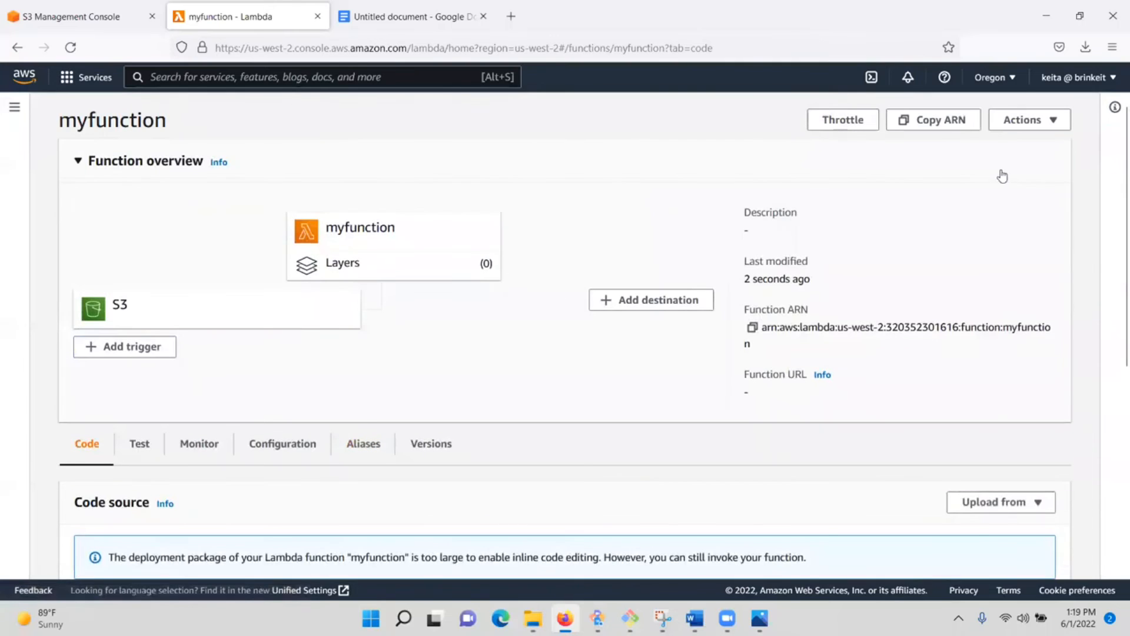
Step: Check off items 4, 5 and 6 in the Google Docs checklist
{"action": "left_click", "coordinate": [418, 17]}
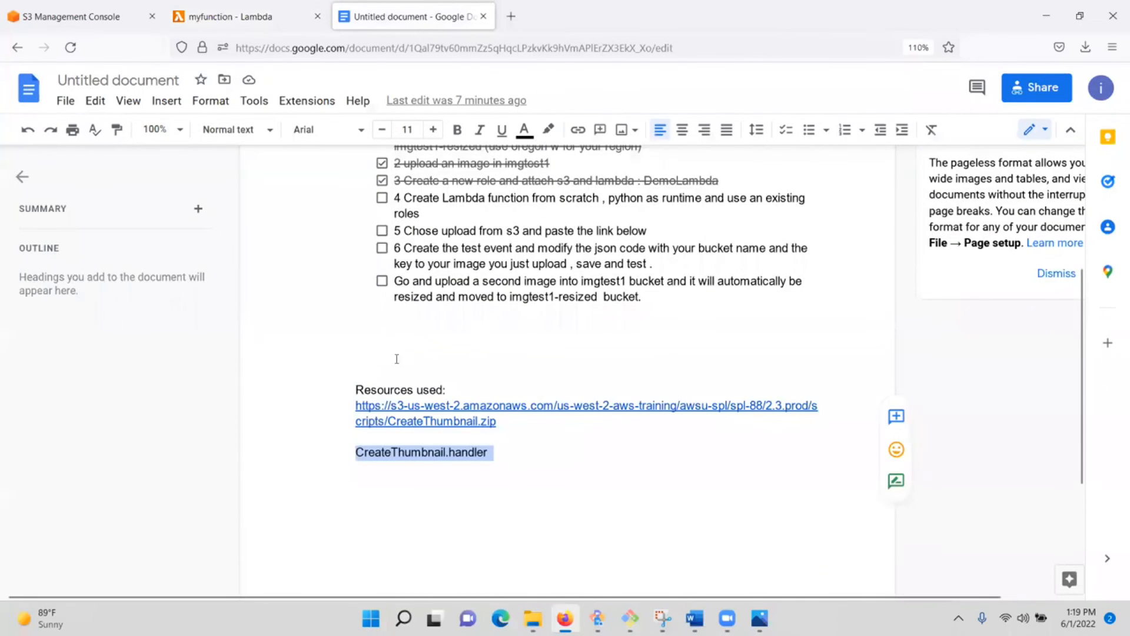
{"action": "scroll", "coordinate": [475, 342], "scroll_direction": "up", "scroll_amount": 3}
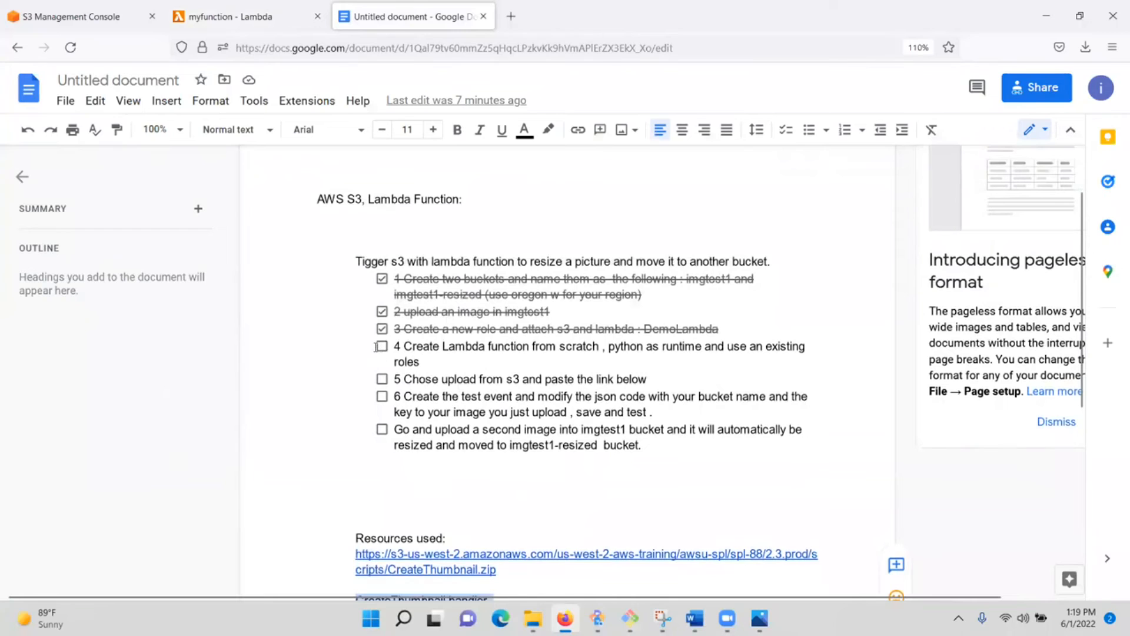
{"action": "left_click", "coordinate": [382, 347]}
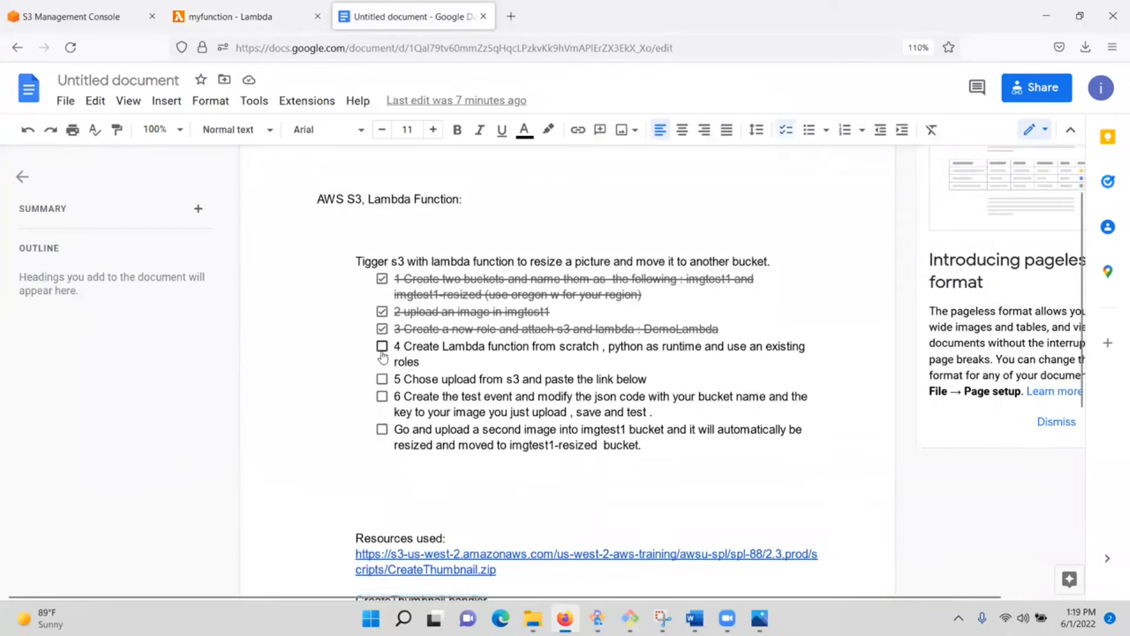
{"action": "left_click", "coordinate": [382, 397]}
{"action": "left_click", "coordinate": [382, 378]}
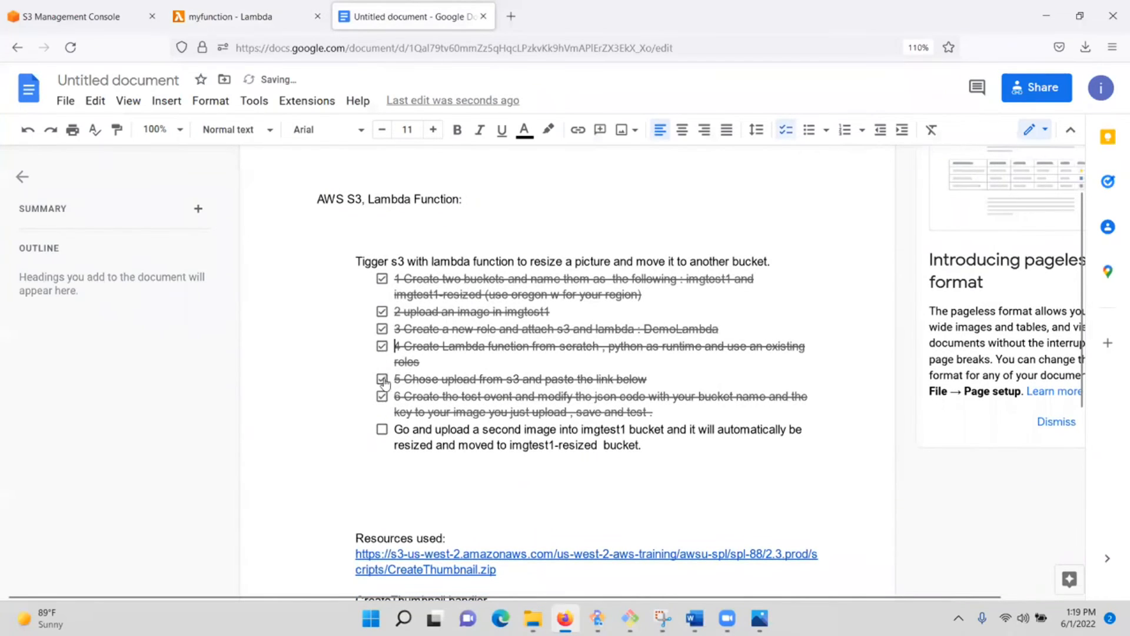
{"action": "left_click", "coordinate": [381, 397]}
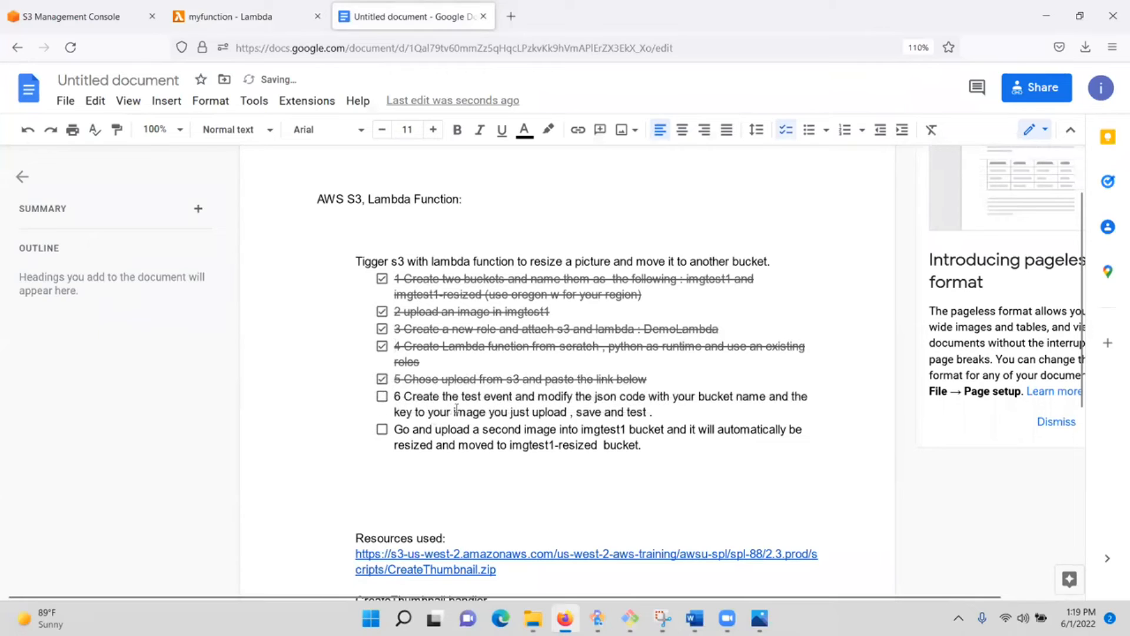
{"action": "left_click", "coordinate": [382, 396]}
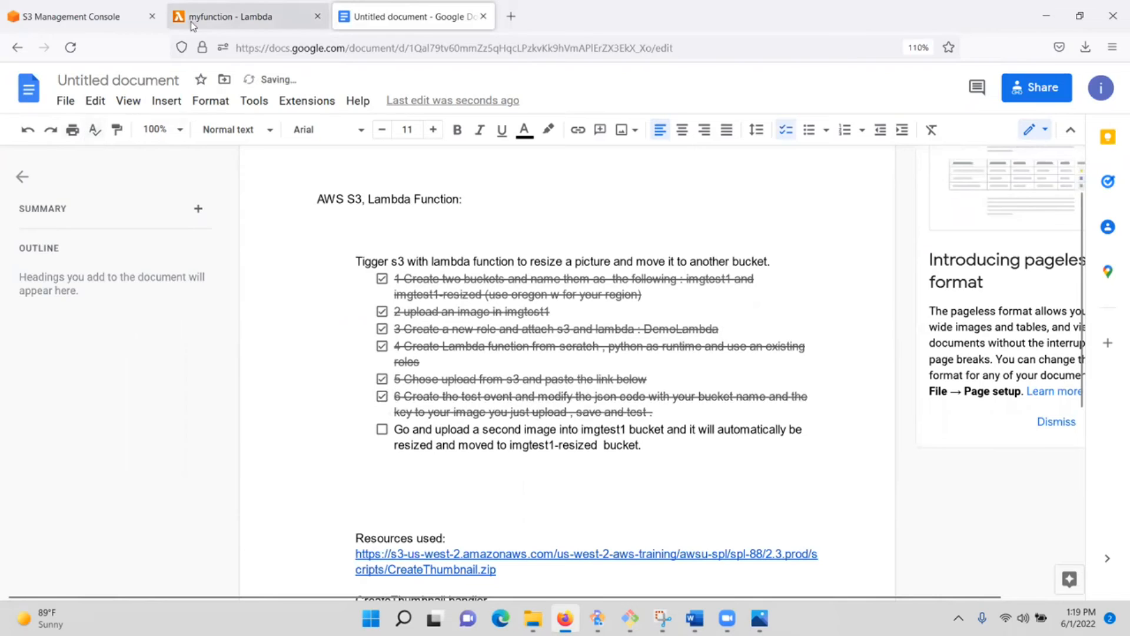
Step: Return to myfunction in the Lambda console and name its new test event DemoTest
{"action": "left_click", "coordinate": [224, 21]}
{"action": "scroll", "coordinate": [216, 365], "scroll_direction": "down", "scroll_amount": 4}
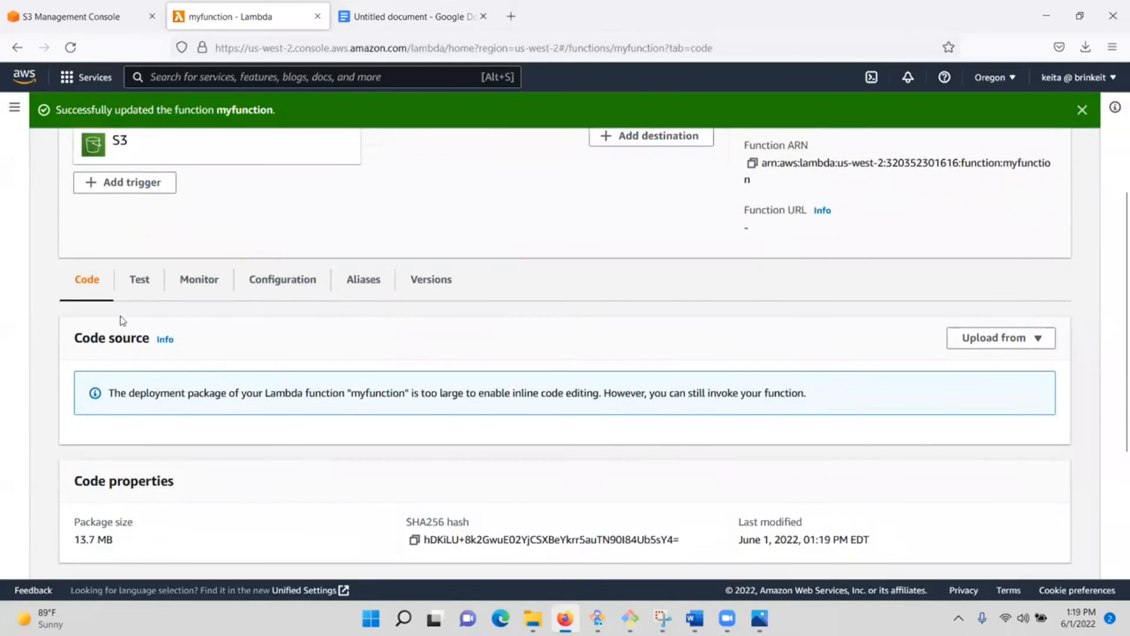
{"action": "left_click", "coordinate": [137, 281]}
{"action": "scroll", "coordinate": [153, 335], "scroll_direction": "down", "scroll_amount": 4}
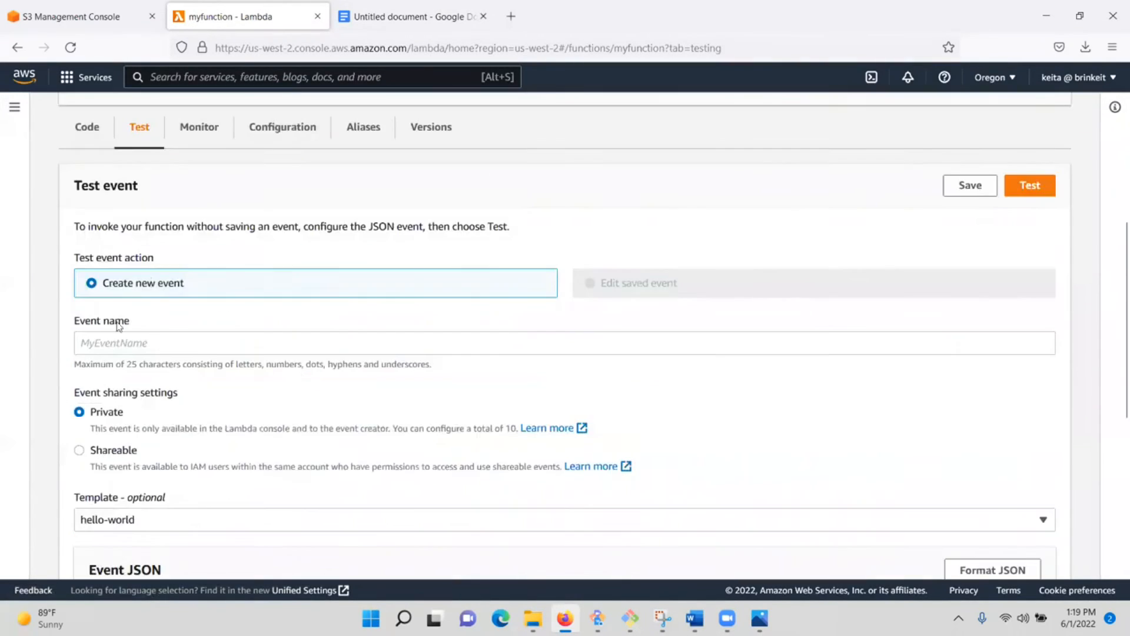
{"action": "left_click", "coordinate": [162, 269]}
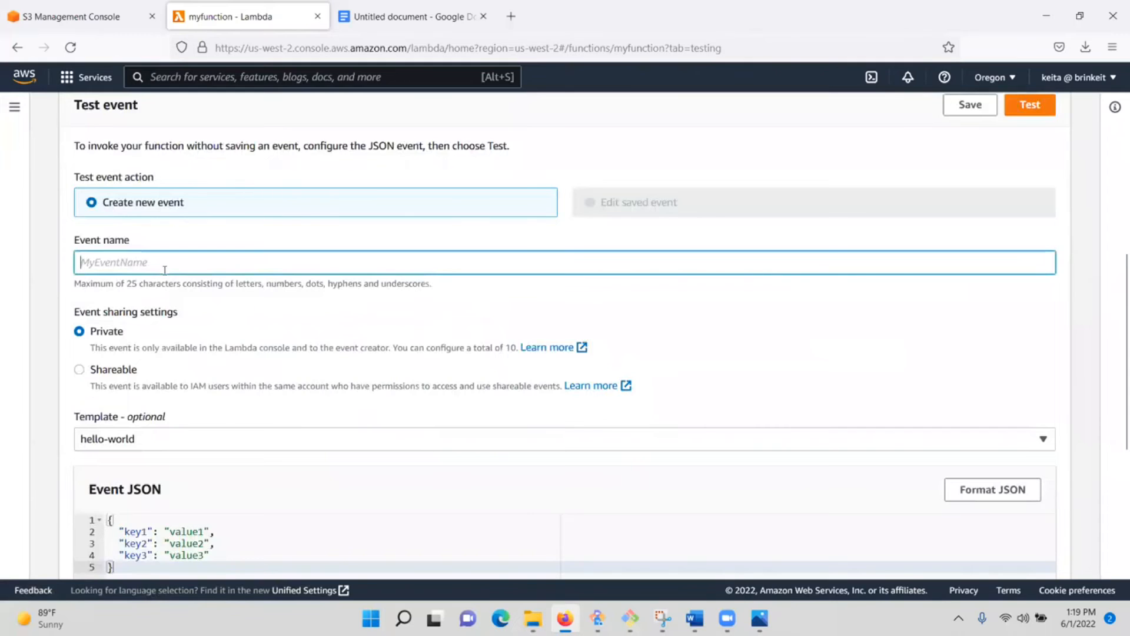
{"action": "left_click", "coordinate": [377, 17]}
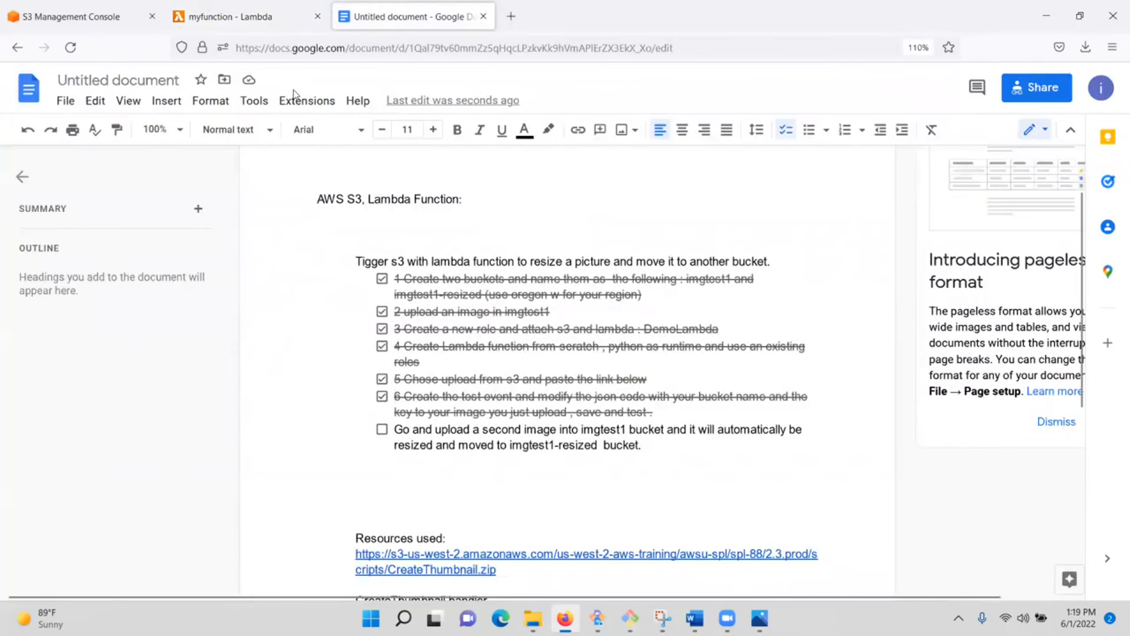
{"action": "left_click", "coordinate": [236, 17]}
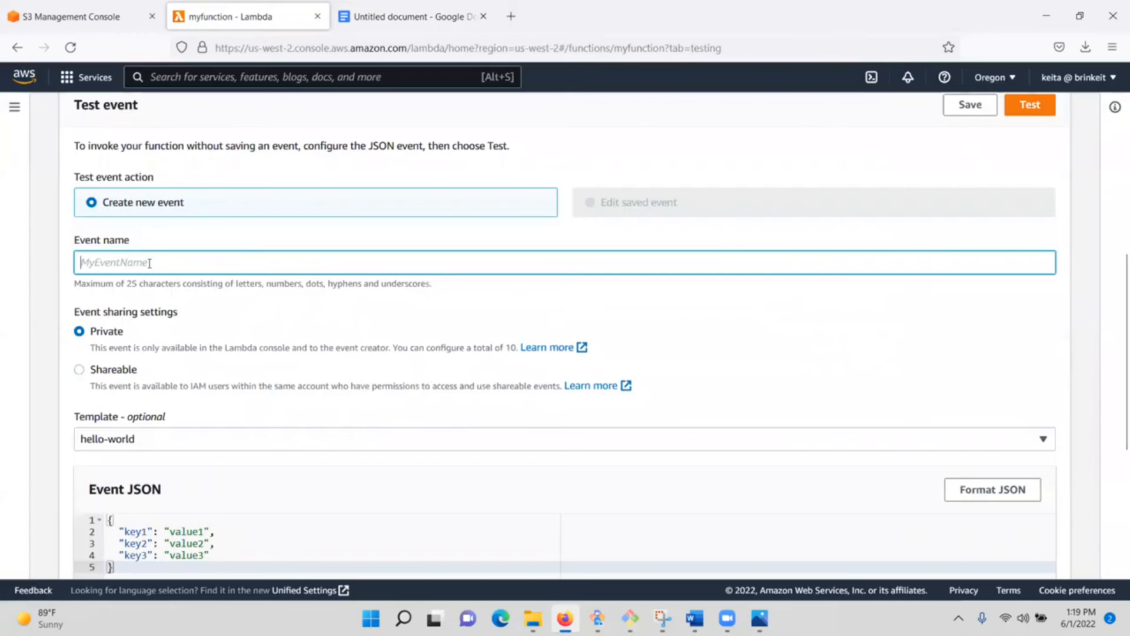
{"action": "type", "text": "DemoTest"}
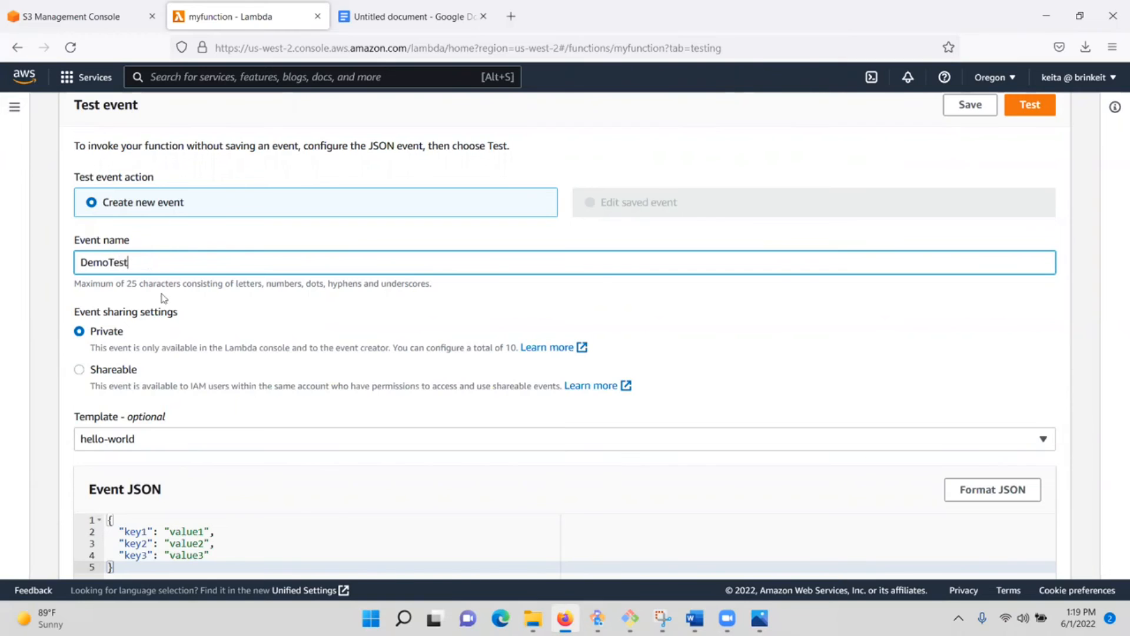
Step: Apply the S3 Put template to the DemoTest event and look through its event JSON
{"action": "scroll", "coordinate": [163, 297], "scroll_direction": "down", "scroll_amount": 3}
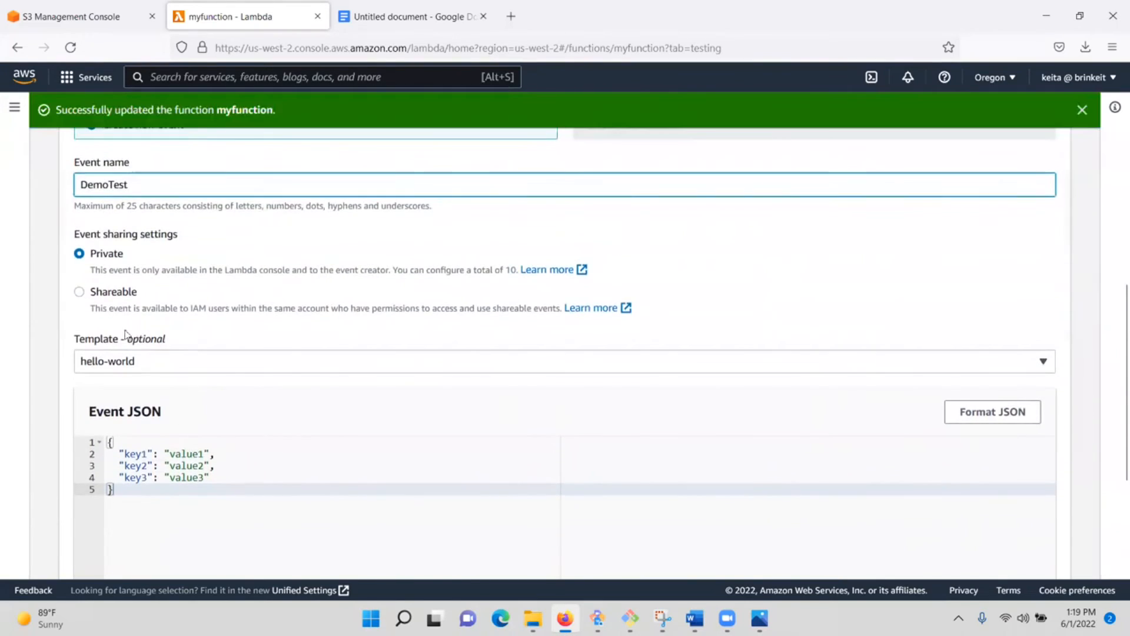
{"action": "left_click", "coordinate": [269, 370]}
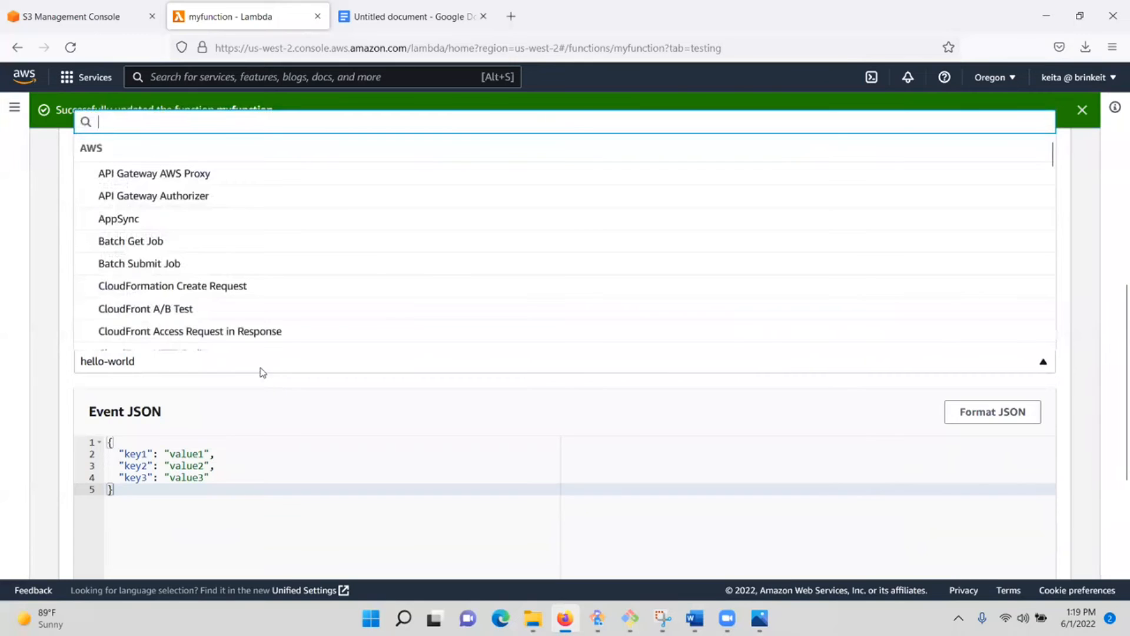
{"action": "left_click", "coordinate": [220, 351]}
{"action": "left_click", "coordinate": [213, 360]}
{"action": "type", "text": "s"}
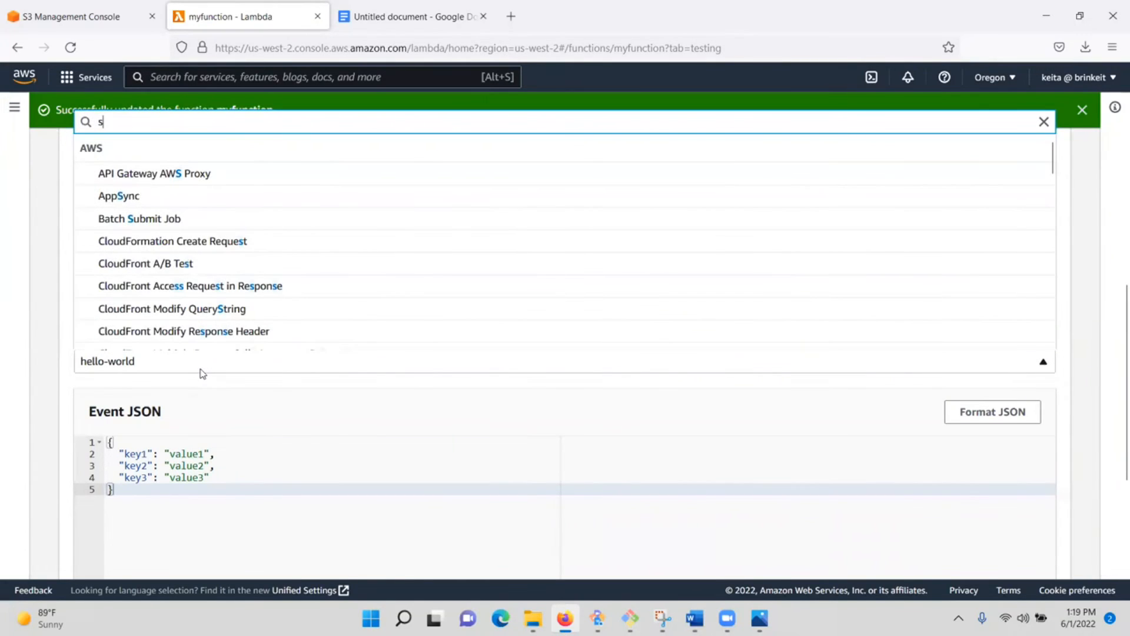
{"action": "type", "text": "3"}
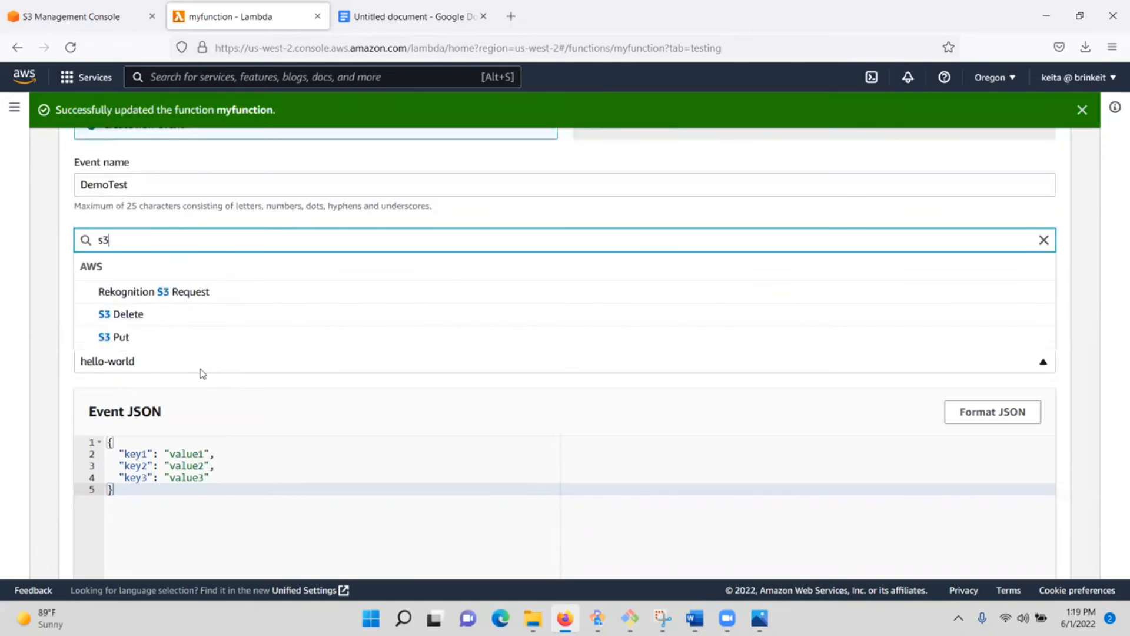
{"action": "left_click", "coordinate": [116, 337]}
{"action": "scroll", "coordinate": [196, 380], "scroll_direction": "down", "scroll_amount": 2}
{"action": "scroll", "coordinate": [196, 380], "scroll_direction": "down", "scroll_amount": 3}
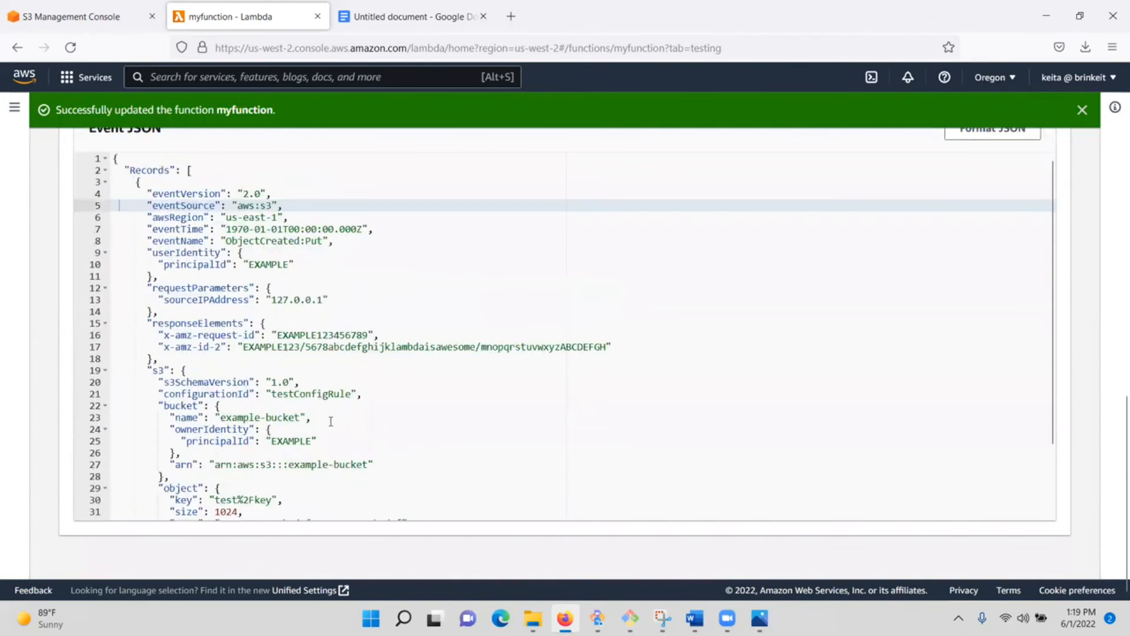
{"action": "scroll", "coordinate": [328, 428], "scroll_direction": "up", "scroll_amount": 2}
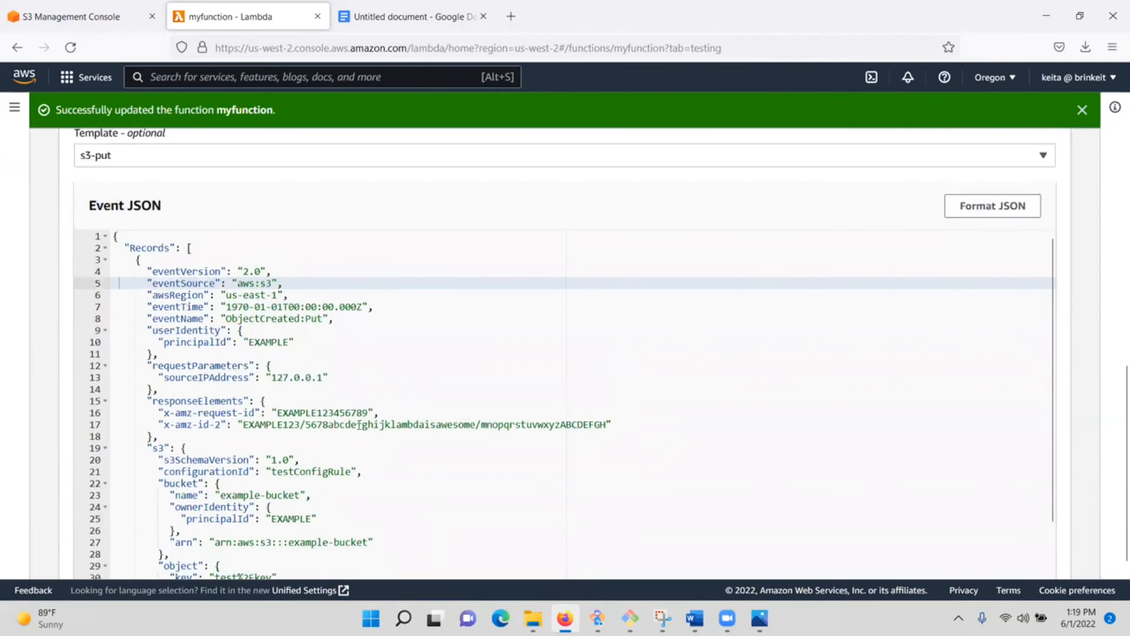
{"action": "scroll", "coordinate": [331, 450], "scroll_direction": "down", "scroll_amount": 2}
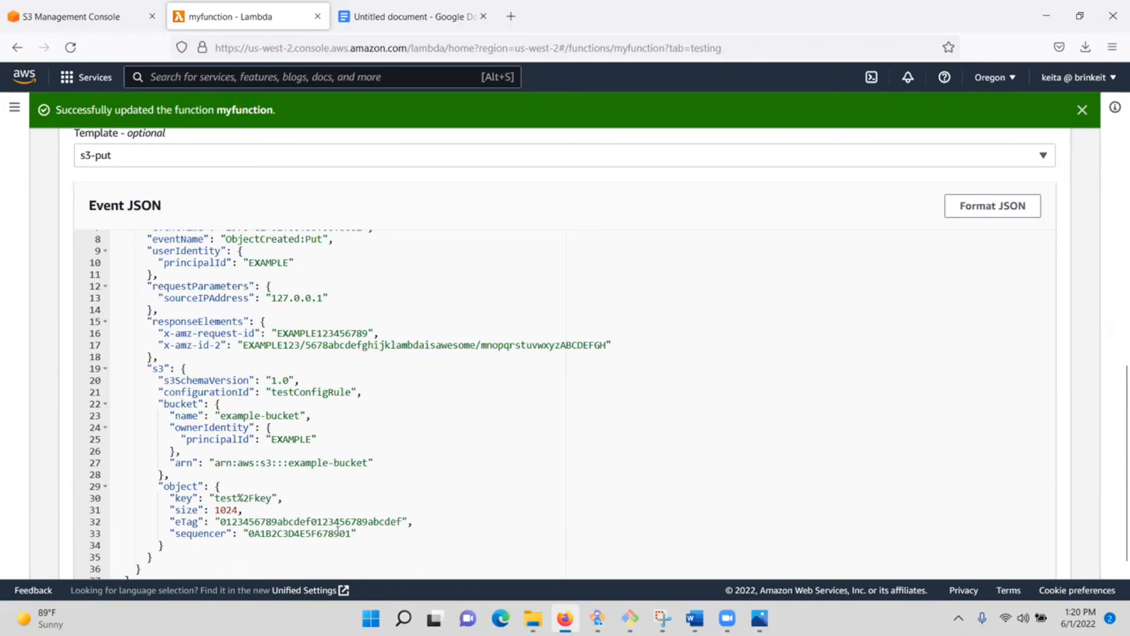
Step: Switch to the S3 console, open bucket imgtest1 and copy the object name Test1.jpg
{"action": "left_click", "coordinate": [101, 23]}
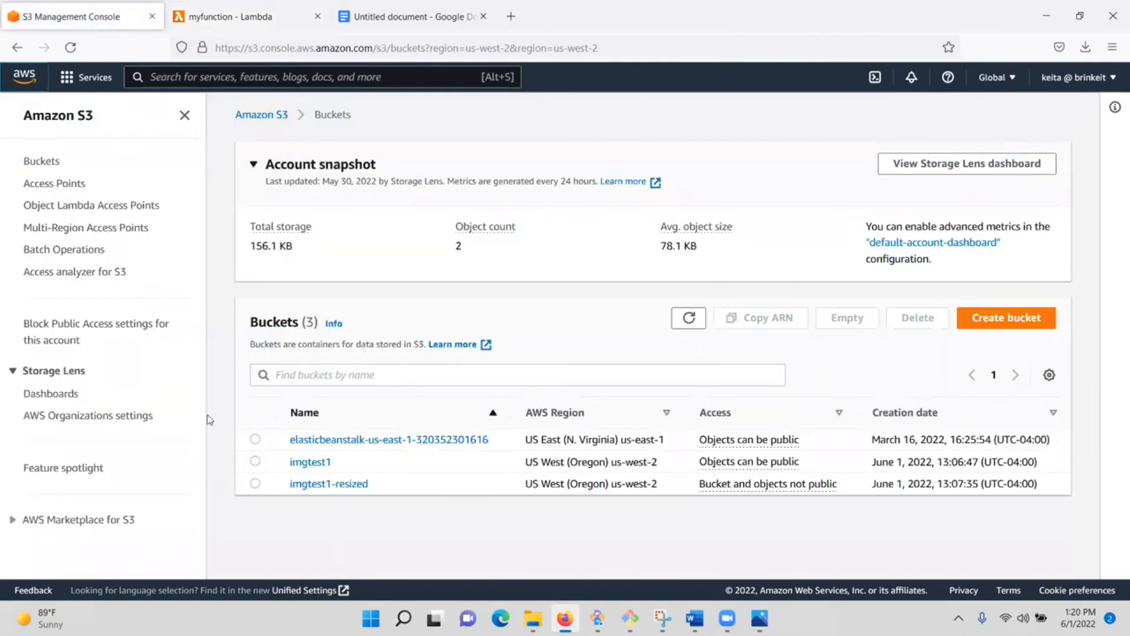
{"action": "left_click", "coordinate": [311, 463]}
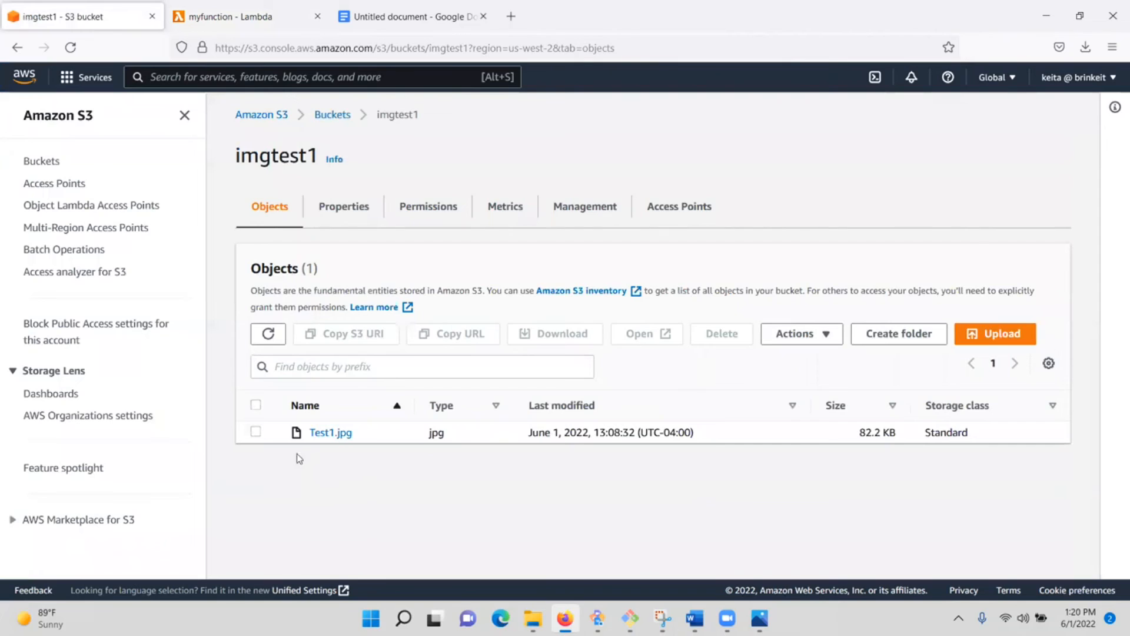
{"action": "left_click_drag", "start_coordinate": [306, 435], "coordinate": [357, 438]}
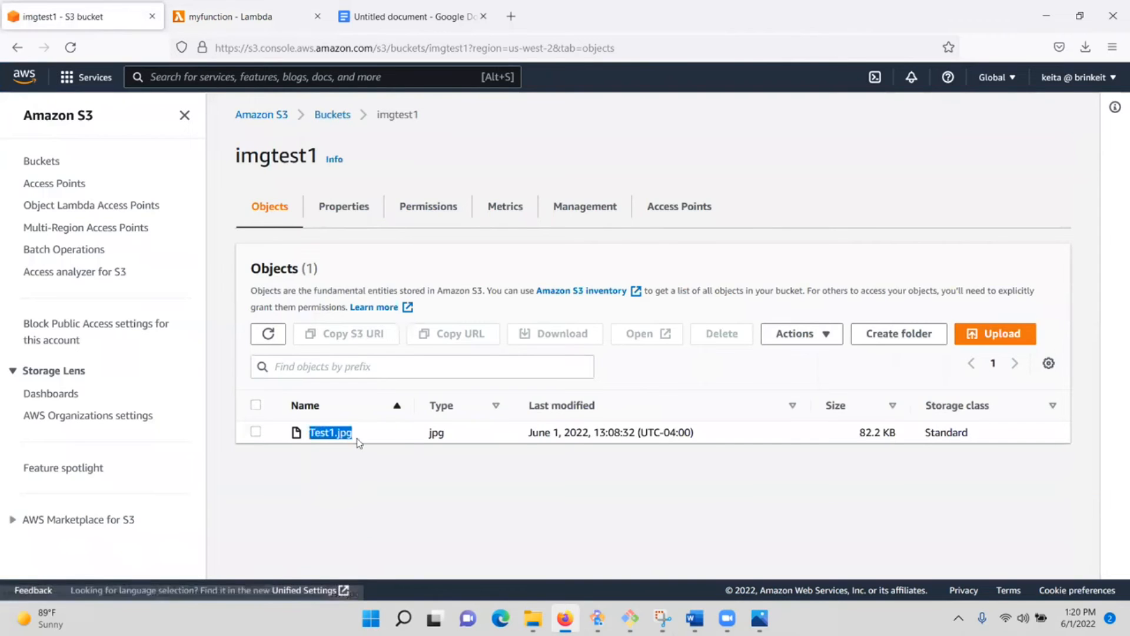
{"action": "right_click", "coordinate": [355, 437]}
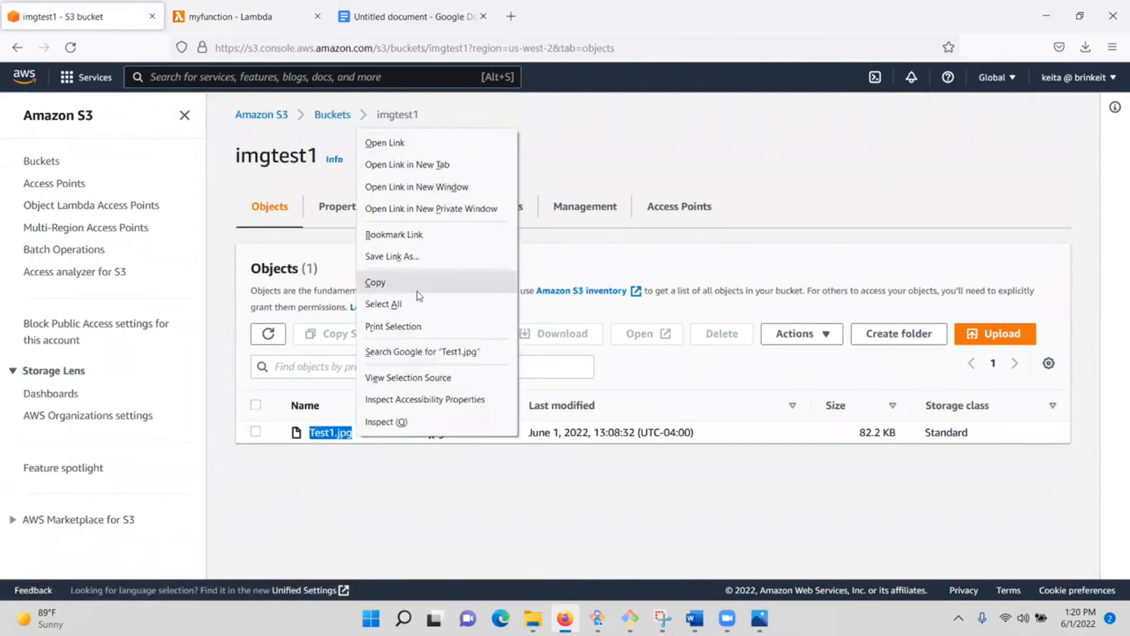
{"action": "left_click", "coordinate": [383, 284]}
Step: Back in the Lambda console, replace the object key in the event JSON with Test1.jpg
{"action": "left_click", "coordinate": [236, 17]}
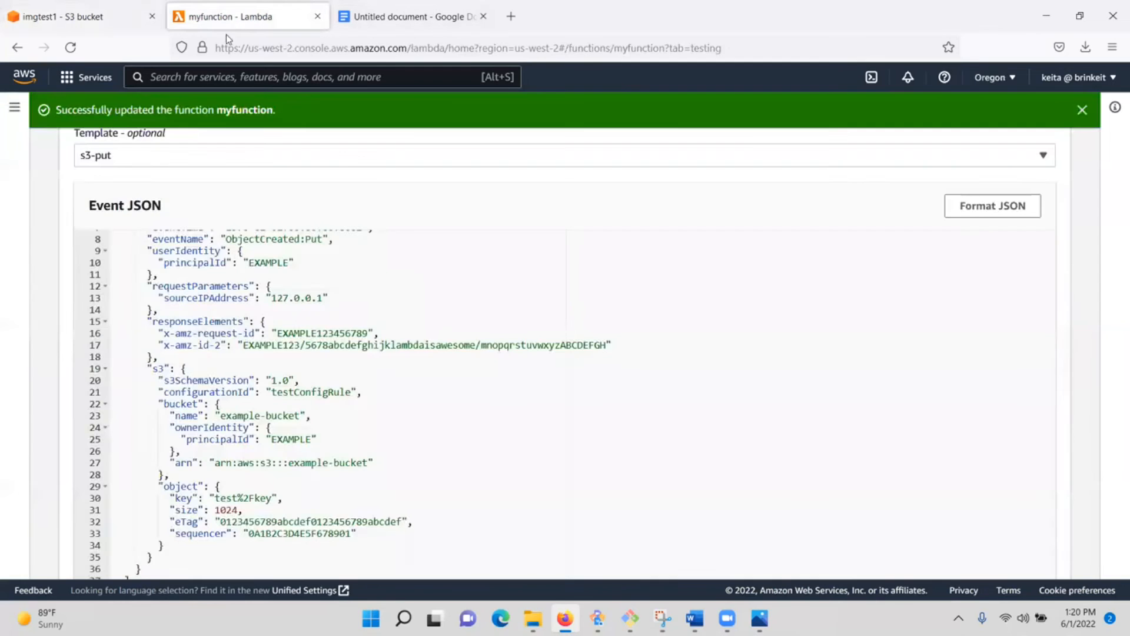
{"action": "scroll", "coordinate": [239, 482], "scroll_direction": "down", "scroll_amount": 2}
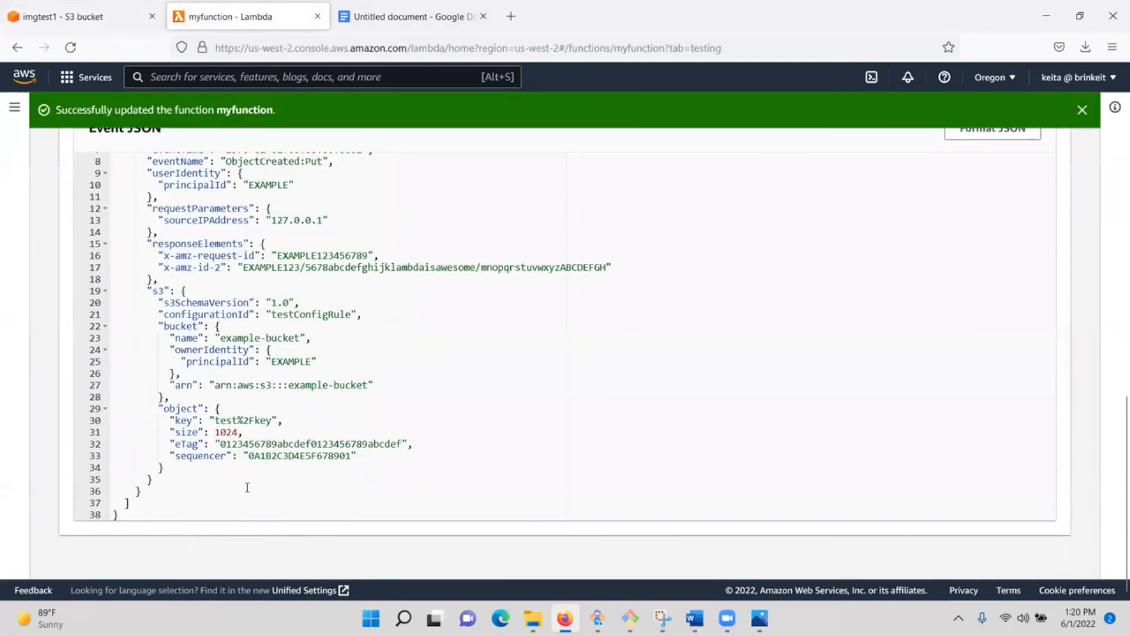
{"action": "left_click", "coordinate": [272, 420]}
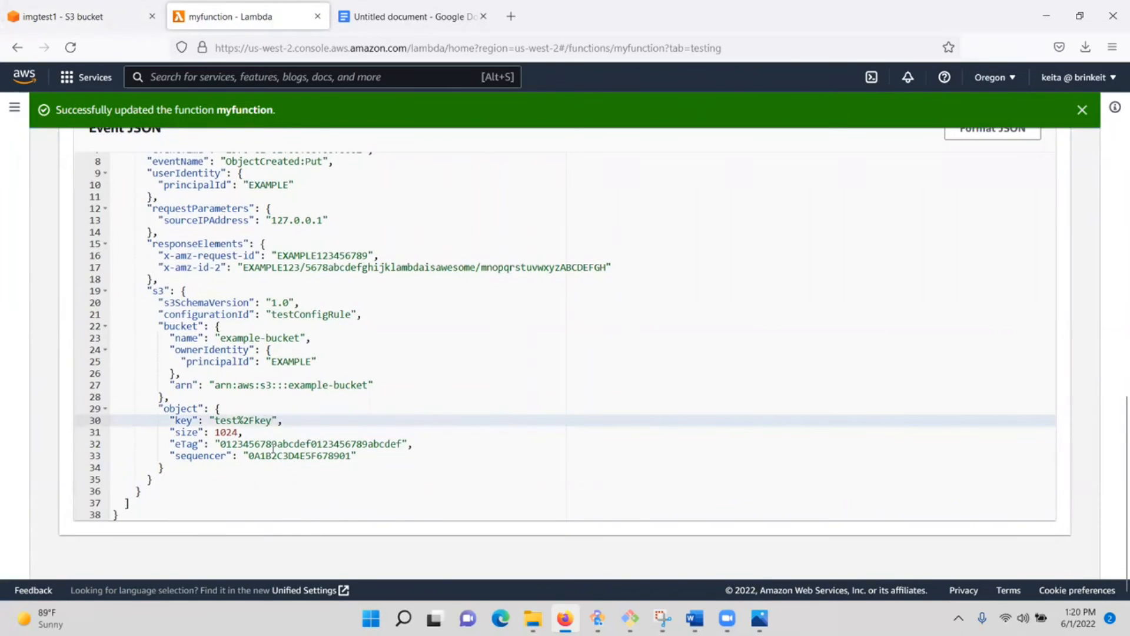
{"action": "key", "text": "BackSpace"}
{"action": "key", "text": "BackSpace"}
{"action": "key", "text": "BackSpace"}
{"action": "key", "text": "BackSpace"}
{"action": "key", "text": "BackSpace"}
{"action": "key", "text": "BackSpace"}
{"action": "key", "text": "BackSpace"}
{"action": "key", "text": "BackSpace"}
{"action": "key", "text": "BackSpace"}
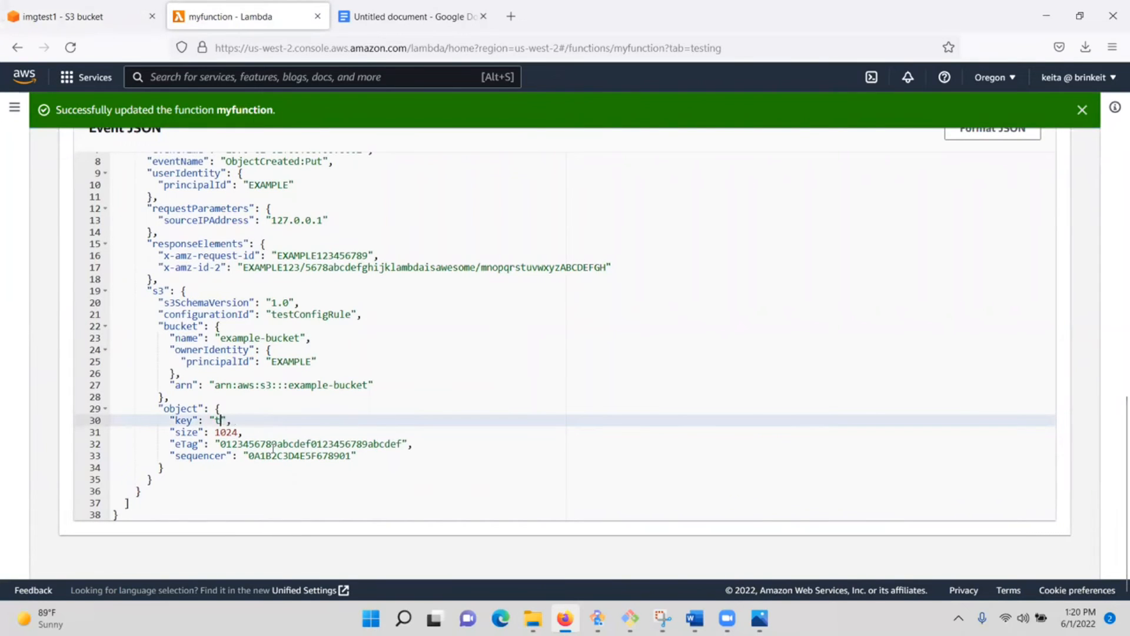
{"action": "key", "text": "ctrl+v"}
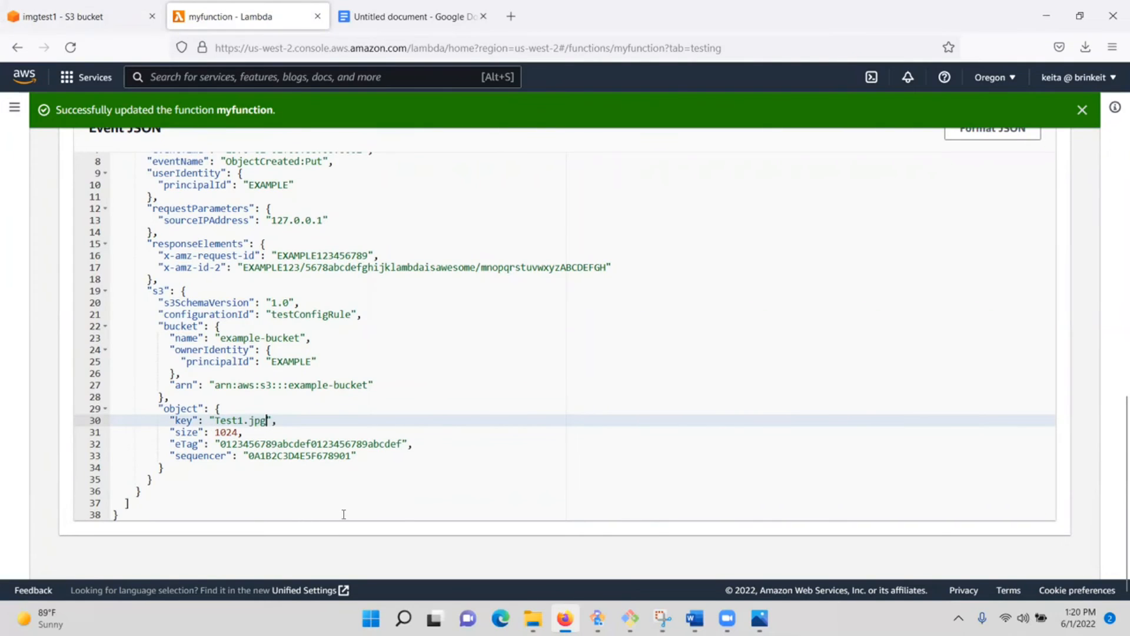
Step: Return to the S3 console and copy the bucket name imgtest1 from the bucket list
{"action": "scroll", "coordinate": [344, 514], "scroll_direction": "up", "scroll_amount": 3}
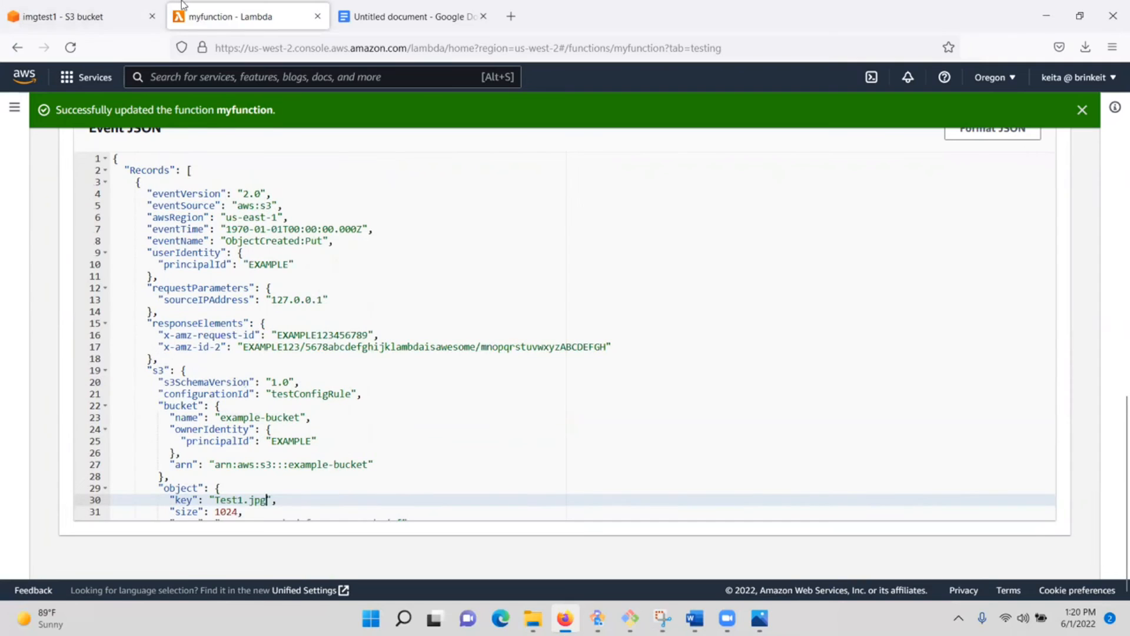
{"action": "left_click", "coordinate": [83, 16]}
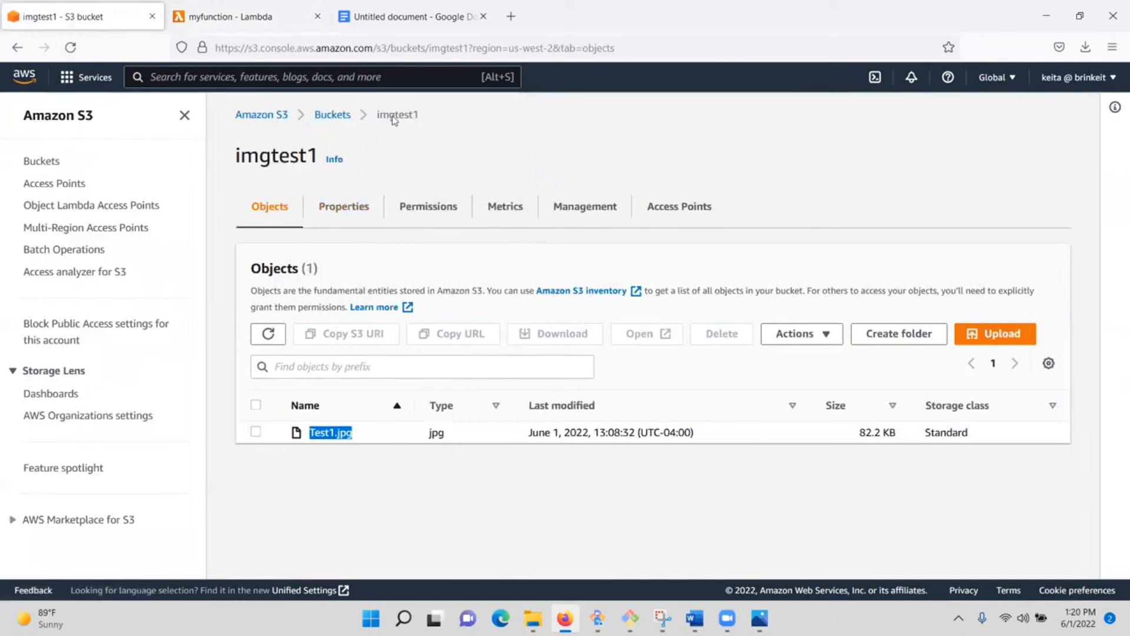
{"action": "left_click_drag", "start_coordinate": [378, 115], "coordinate": [421, 117]}
{"action": "left_click", "coordinate": [423, 137]}
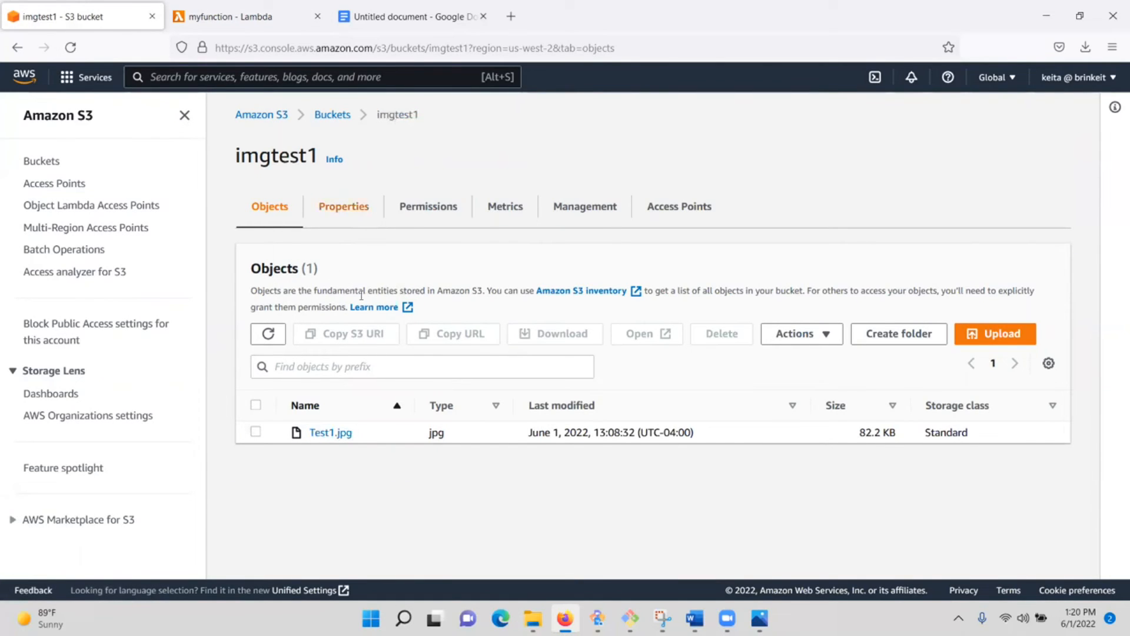
{"action": "left_click", "coordinate": [264, 115]}
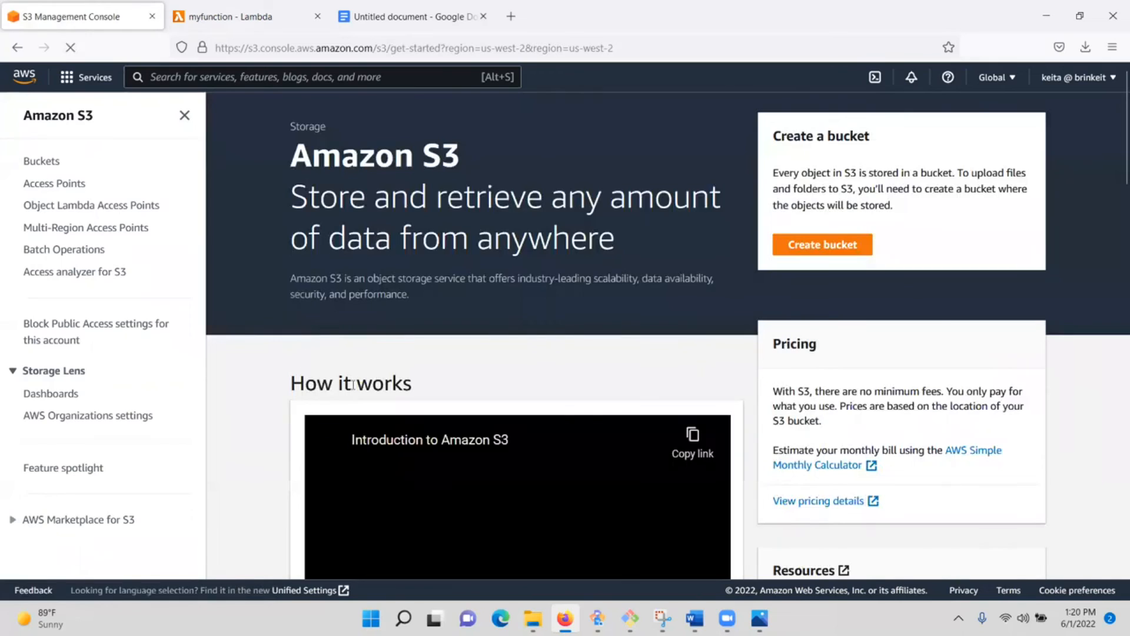
{"action": "left_click", "coordinate": [39, 160]}
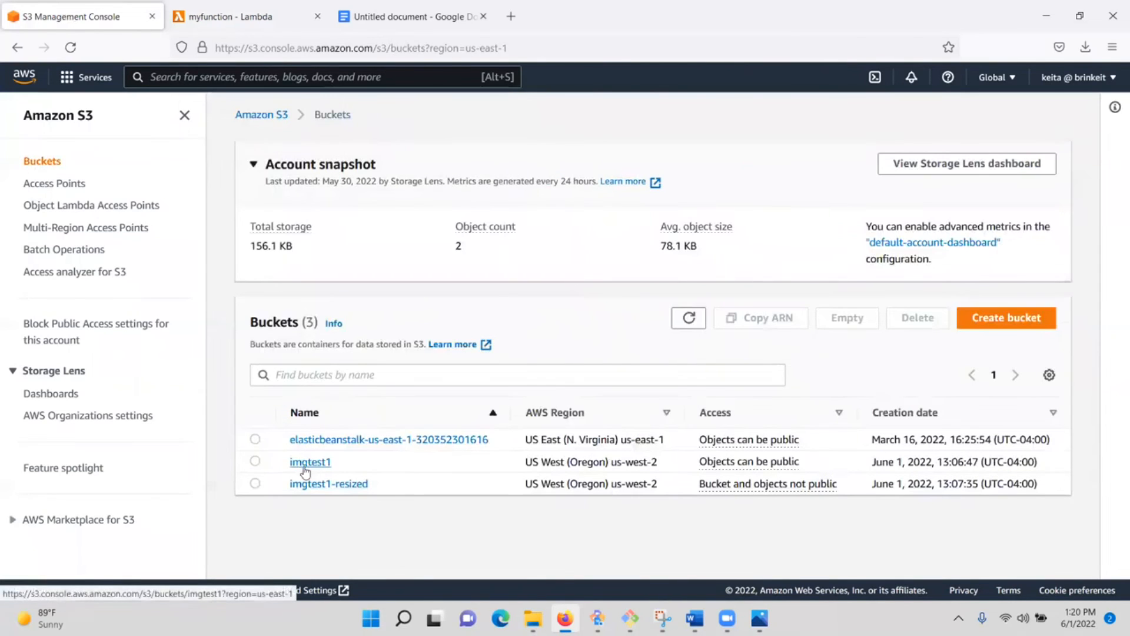
{"action": "left_click_drag", "start_coordinate": [291, 463], "coordinate": [340, 462]}
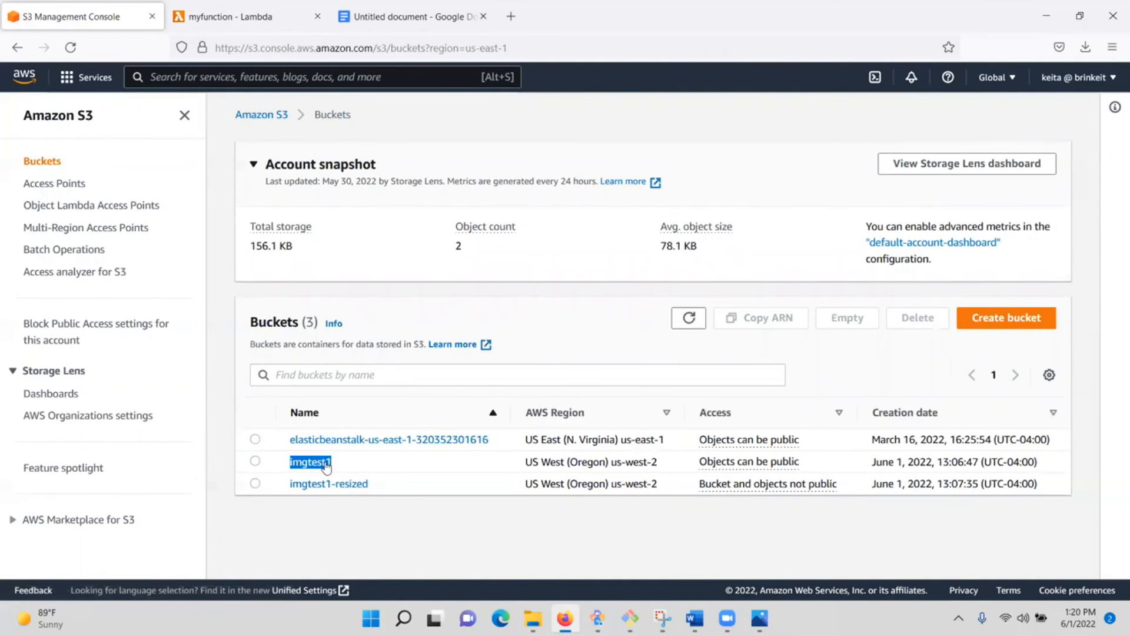
{"action": "right_click", "coordinate": [337, 468]}
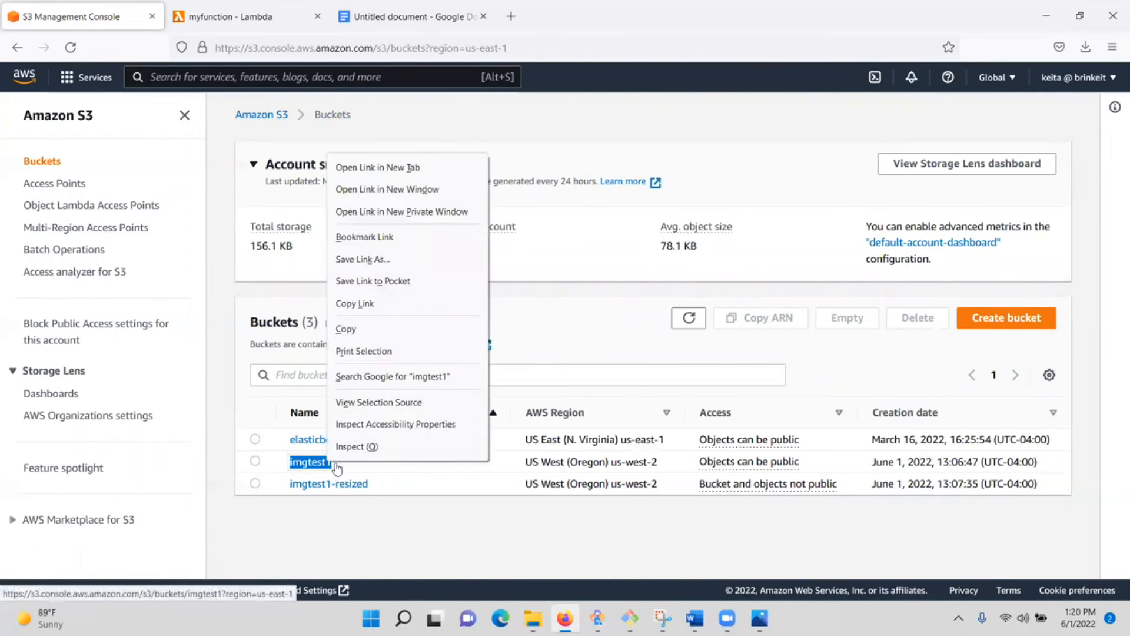
{"action": "left_click", "coordinate": [358, 329]}
Step: In the Lambda event JSON, change the bucket ARN to arn:aws:s3:::imgtest1
{"action": "left_click", "coordinate": [230, 17]}
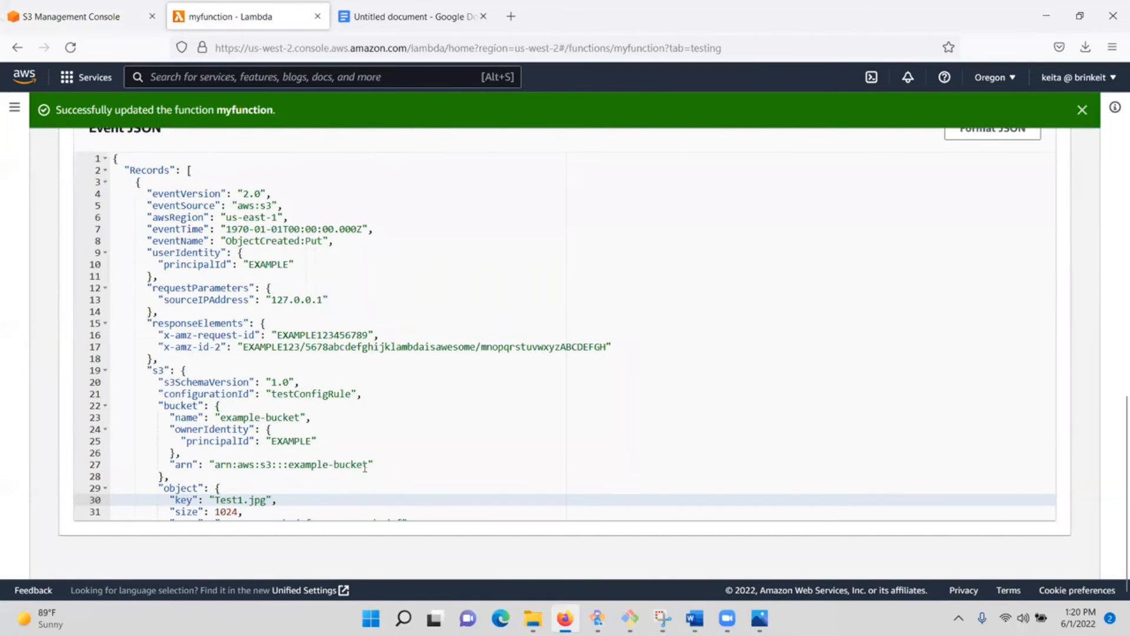
{"action": "left_click", "coordinate": [370, 464]}
{"action": "key", "text": "BackSpace"}
{"action": "key", "text": "BackSpace"}
{"action": "key", "text": "BackSpace"}
{"action": "key", "text": "BackSpace"}
{"action": "key", "text": "BackSpace"}
{"action": "key", "text": "BackSpace"}
{"action": "key", "text": "BackSpace"}
{"action": "key", "text": "BackSpace"}
{"action": "key", "text": "BackSpace"}
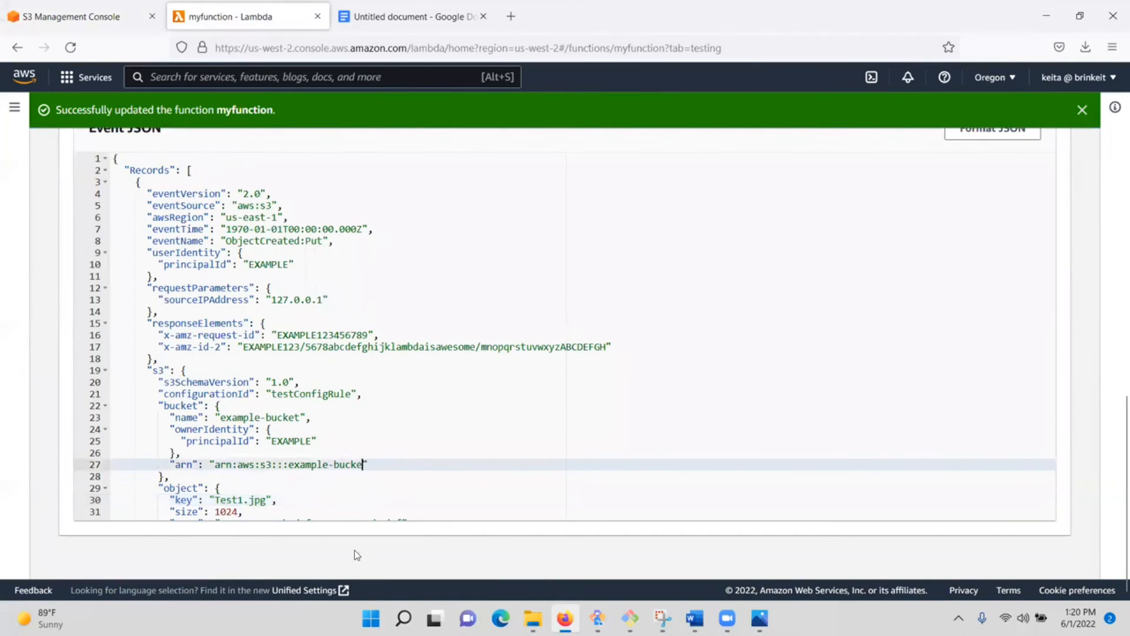
{"action": "key", "text": "BackSpace"}
{"action": "key", "text": "BackSpace"}
{"action": "key", "text": "BackSpace"}
{"action": "key", "text": "BackSpace"}
{"action": "key", "text": "BackSpace"}
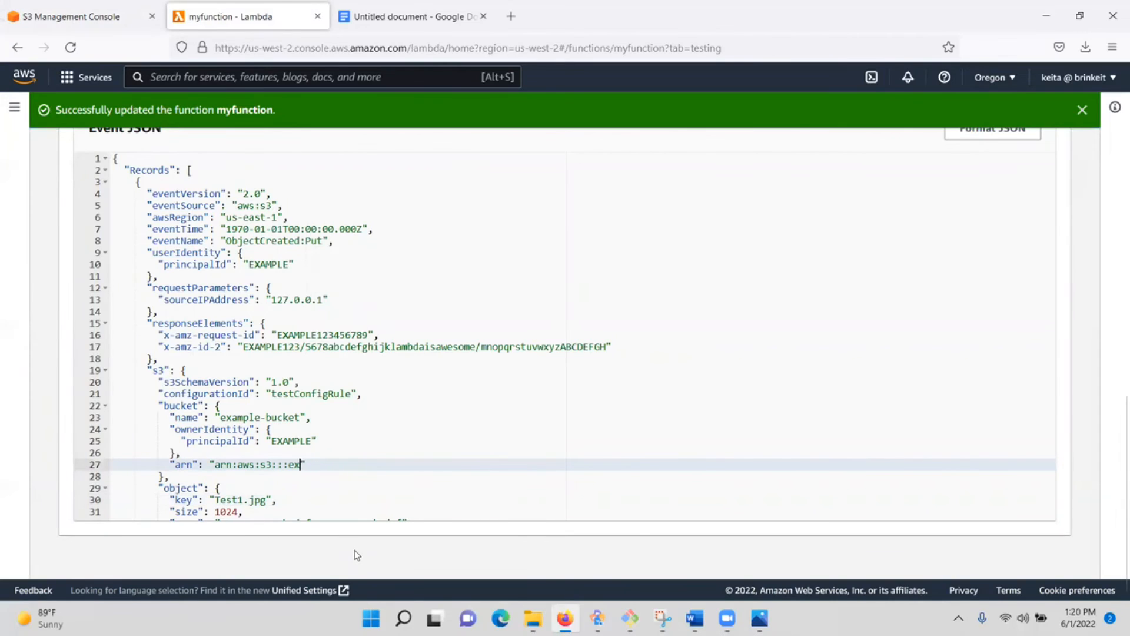
{"action": "type", "text": "imgtest1"}
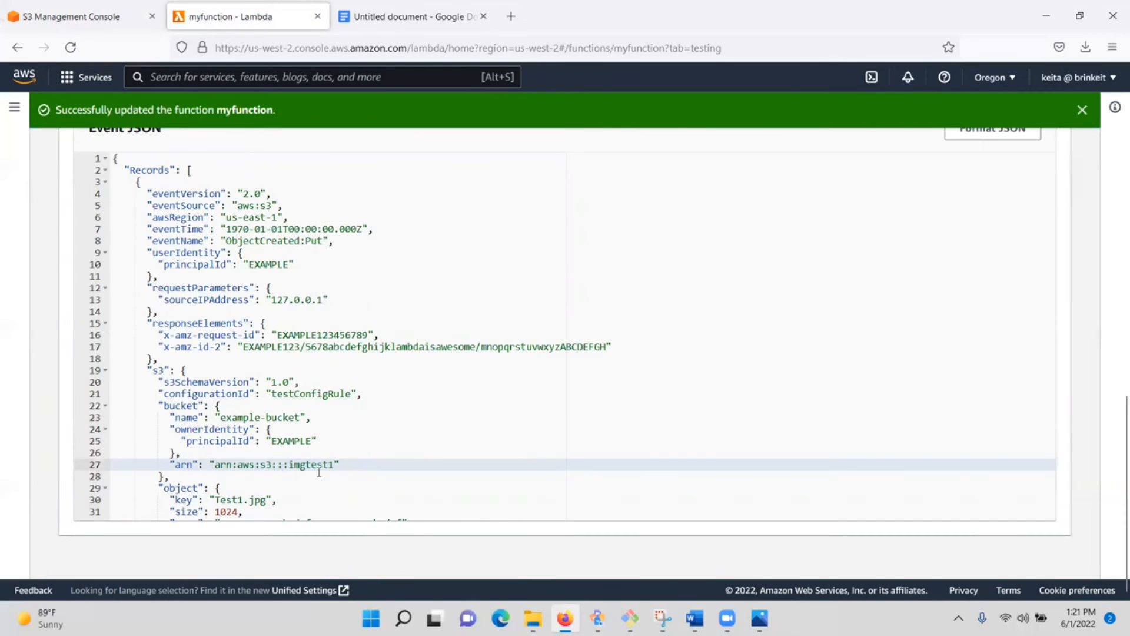
Step: Set the bucket name in the event JSON to imgtest1
{"action": "left_click", "coordinate": [302, 418]}
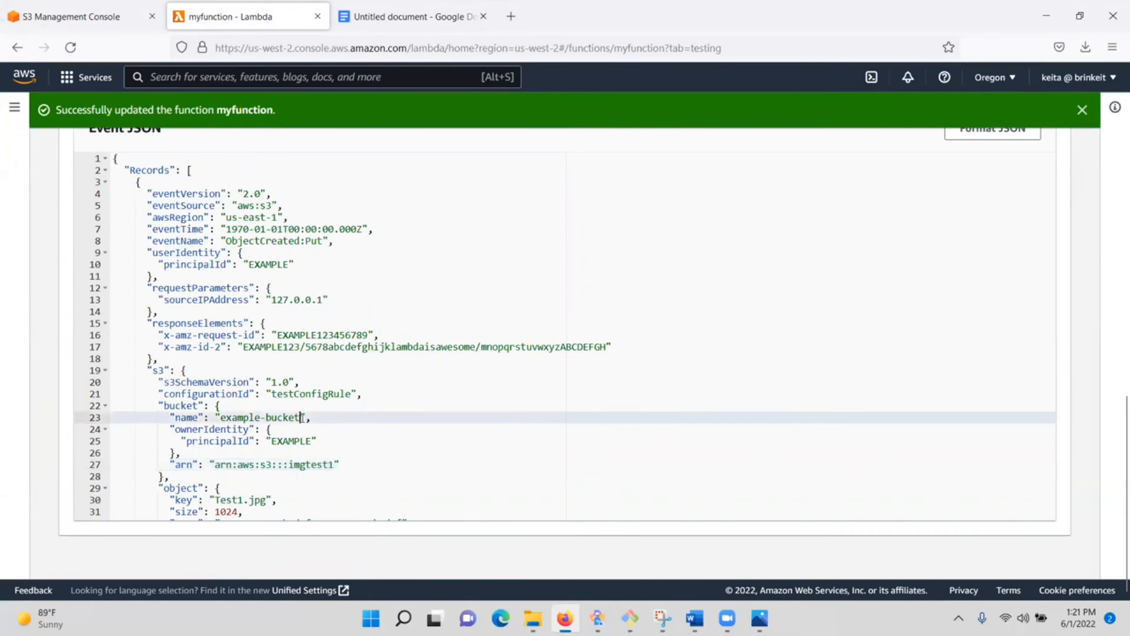
{"action": "key", "text": "BackSpace"}
{"action": "key", "text": "BackSpace"}
{"action": "key", "text": "BackSpace"}
{"action": "key", "text": "BackSpace"}
{"action": "key", "text": "BackSpace"}
{"action": "key", "text": "BackSpace"}
{"action": "key", "text": "BackSpace"}
{"action": "key", "text": "BackSpace"}
{"action": "key", "text": "BackSpace"}
{"action": "key", "text": "BackSpace"}
{"action": "key", "text": "BackSpace"}
{"action": "key", "text": "BackSpace"}
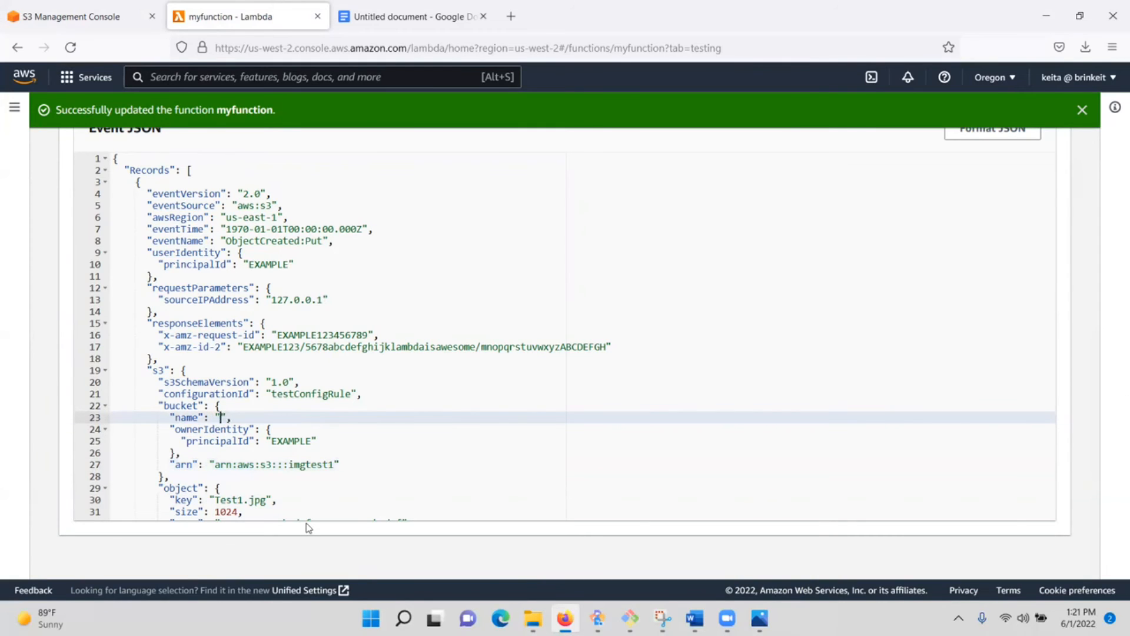
{"action": "key", "text": "ctrl+v"}
Step: Save the DemoTest test event, dismiss the notification and review the saved event JSON
{"action": "scroll", "coordinate": [504, 471], "scroll_direction": "up", "scroll_amount": 5}
{"action": "scroll", "coordinate": [647, 450], "scroll_direction": "up", "scroll_amount": 8}
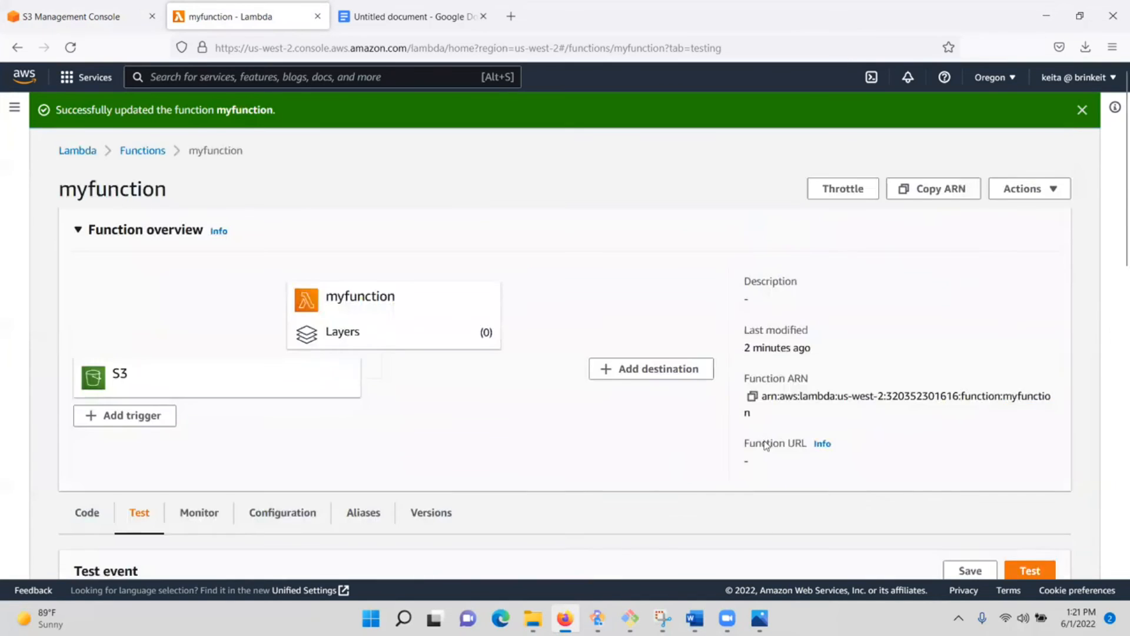
{"action": "scroll", "coordinate": [981, 396], "scroll_direction": "down", "scroll_amount": 4}
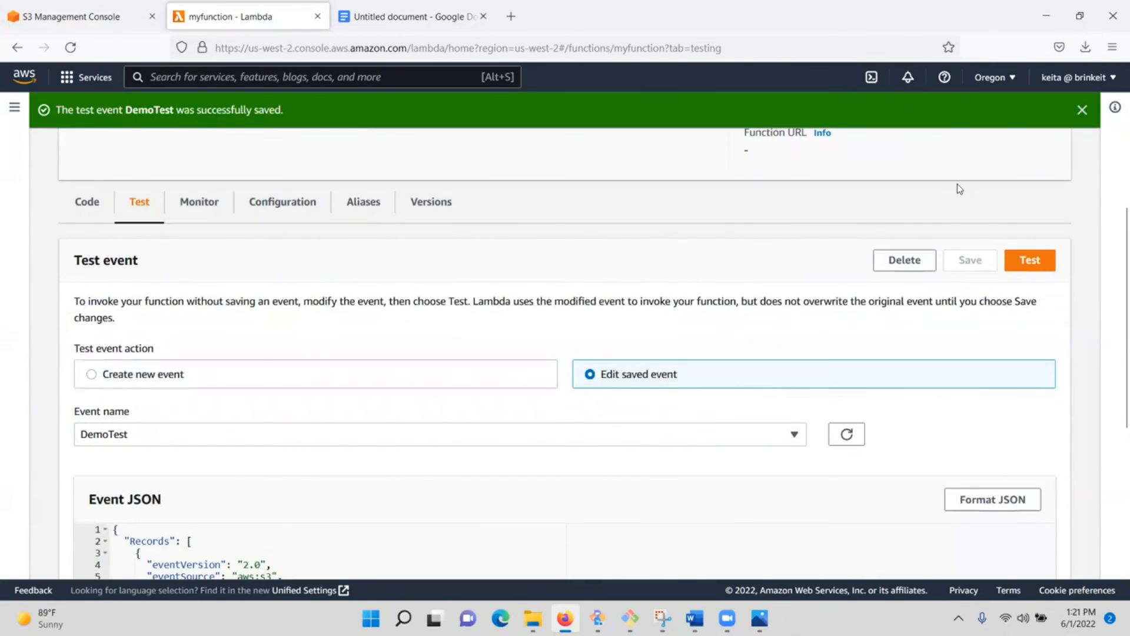
{"action": "scroll", "coordinate": [957, 184], "scroll_direction": "up", "scroll_amount": 3}
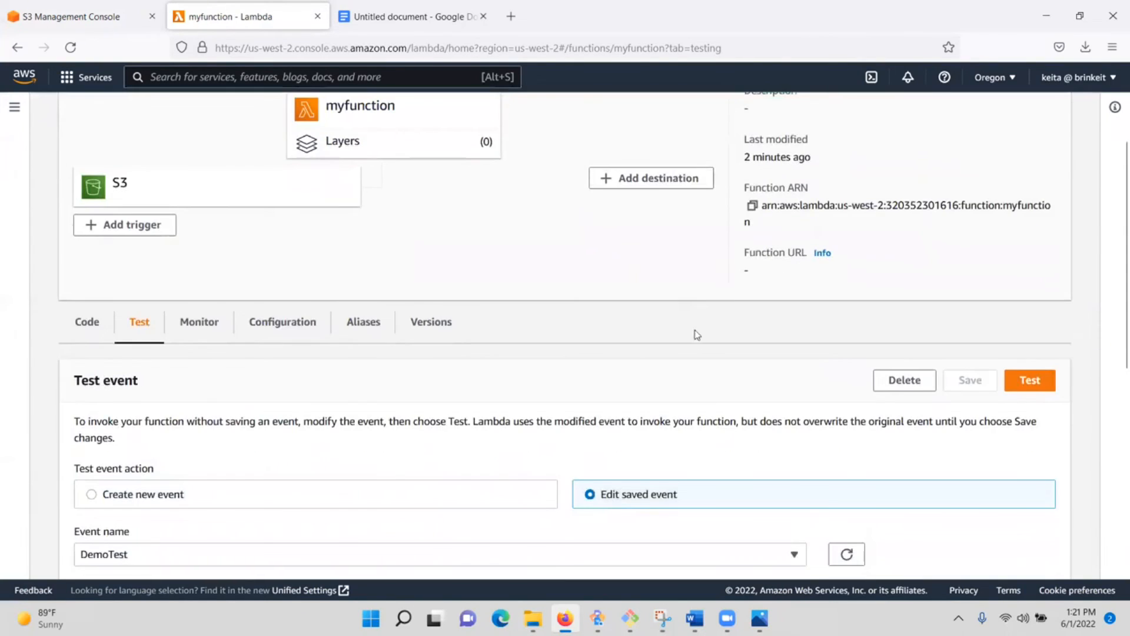
{"action": "scroll", "coordinate": [696, 335], "scroll_direction": "down", "scroll_amount": 3}
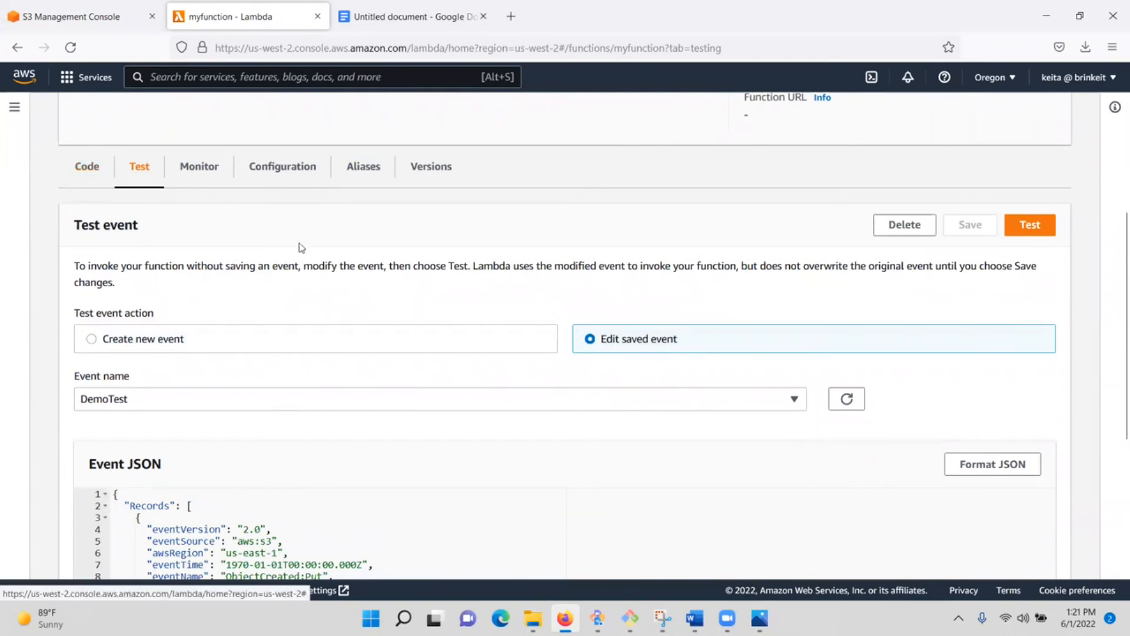
{"action": "scroll", "coordinate": [449, 415], "scroll_direction": "down", "scroll_amount": 5}
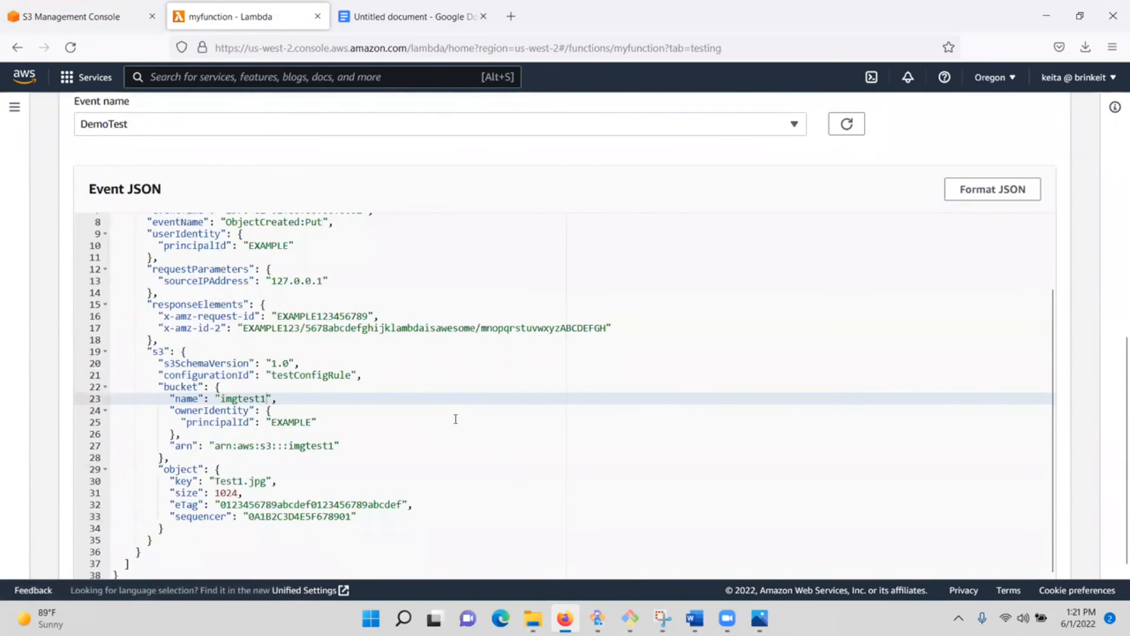
{"action": "scroll", "coordinate": [455, 419], "scroll_direction": "up", "scroll_amount": 5}
{"action": "scroll", "coordinate": [481, 414], "scroll_direction": "up", "scroll_amount": 5}
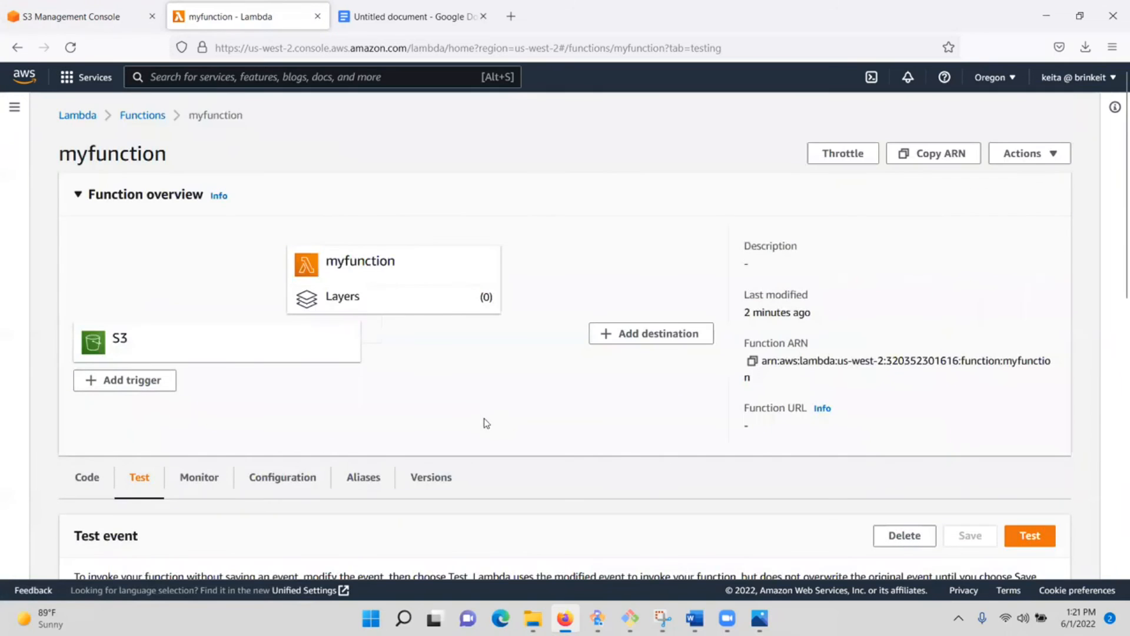
Step: Run the Lambda function test with the saved DemoTest event and review the execution details and log output
{"action": "scroll", "coordinate": [477, 441], "scroll_direction": "down", "scroll_amount": 3}
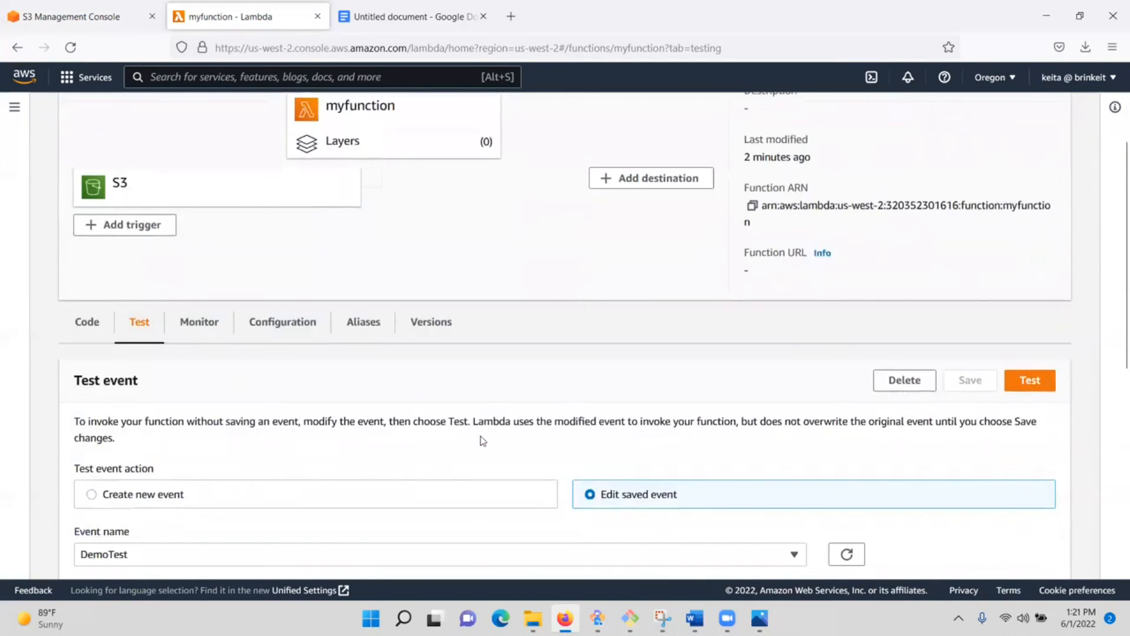
{"action": "scroll", "coordinate": [484, 433], "scroll_direction": "down", "scroll_amount": 3}
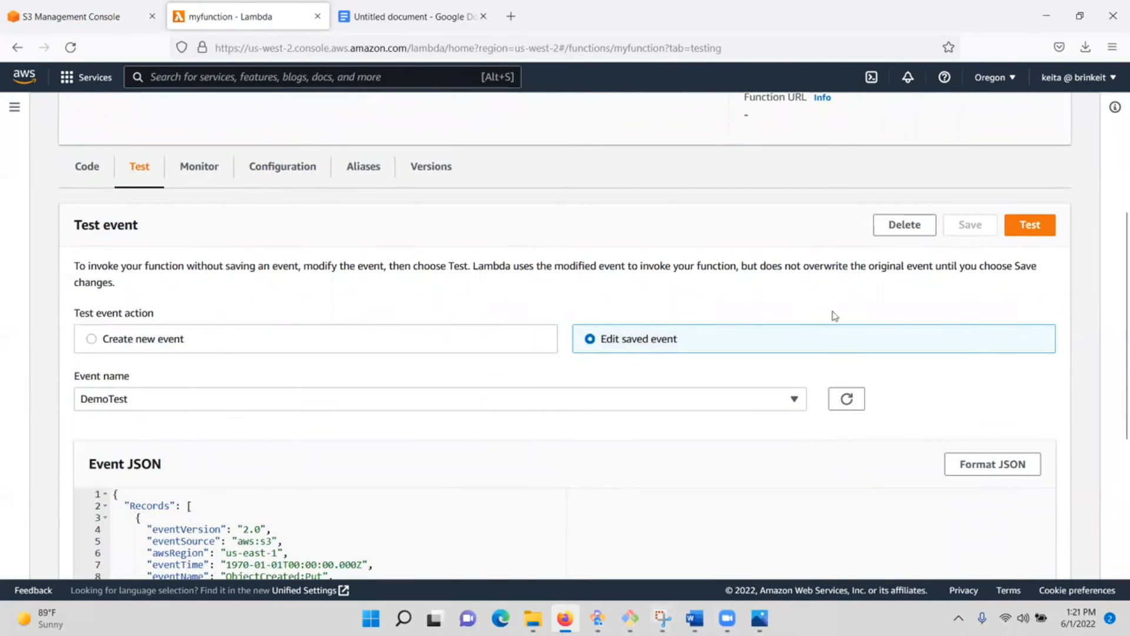
{"action": "left_click", "coordinate": [1029, 232]}
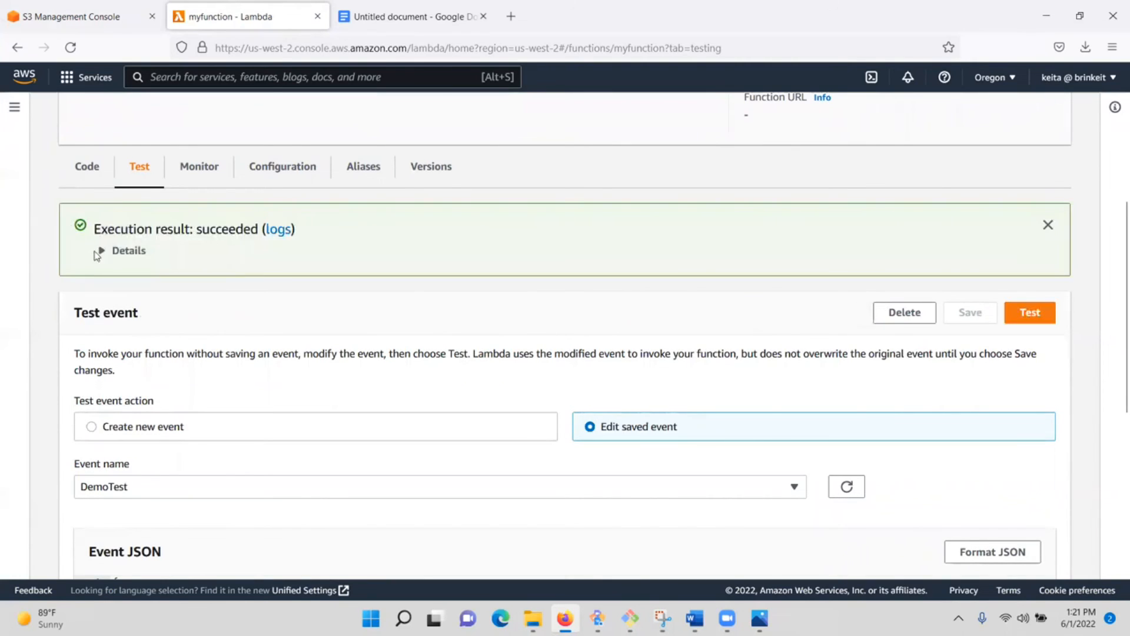
{"action": "left_click", "coordinate": [100, 250]}
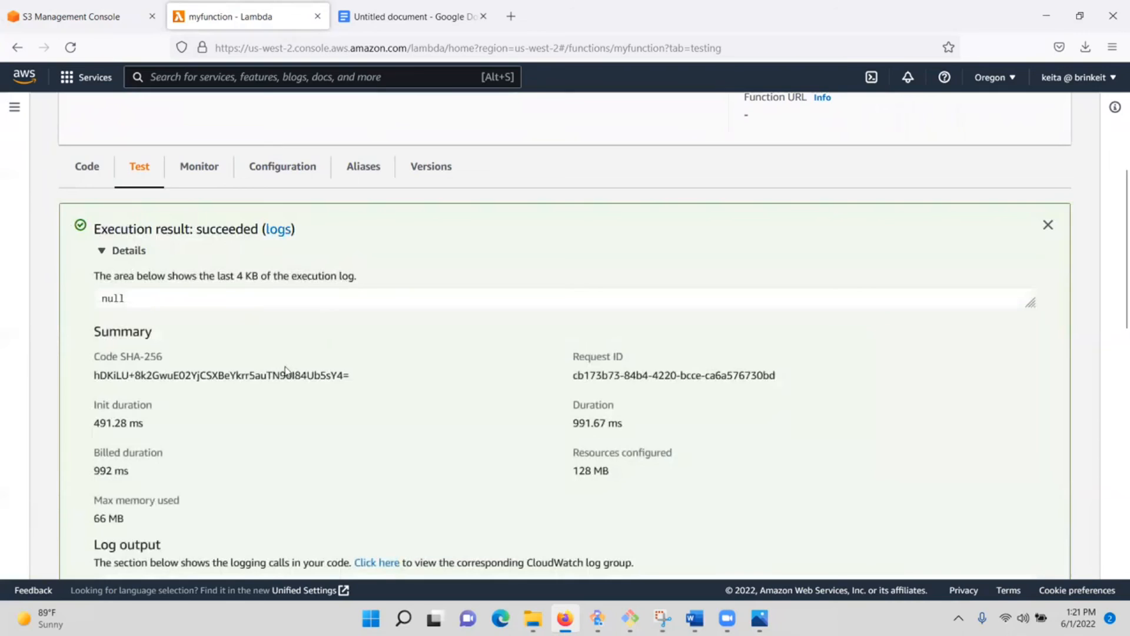
{"action": "scroll", "coordinate": [280, 379], "scroll_direction": "down", "scroll_amount": 3}
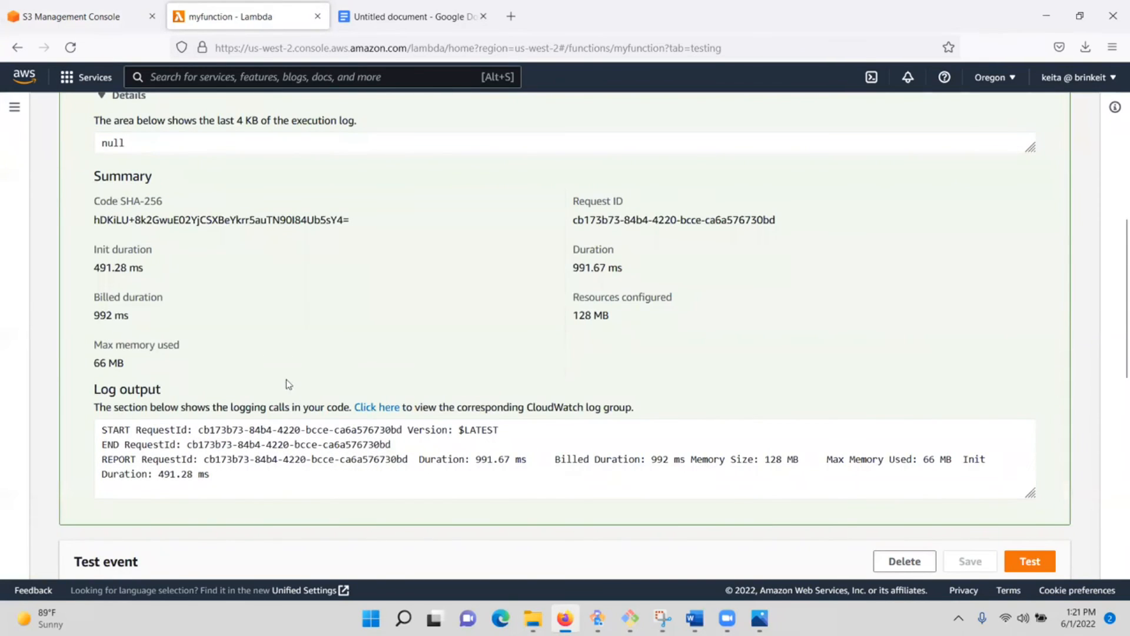
{"action": "scroll", "coordinate": [287, 379], "scroll_direction": "up", "scroll_amount": 3}
{"action": "scroll", "coordinate": [289, 378], "scroll_direction": "up", "scroll_amount": 2}
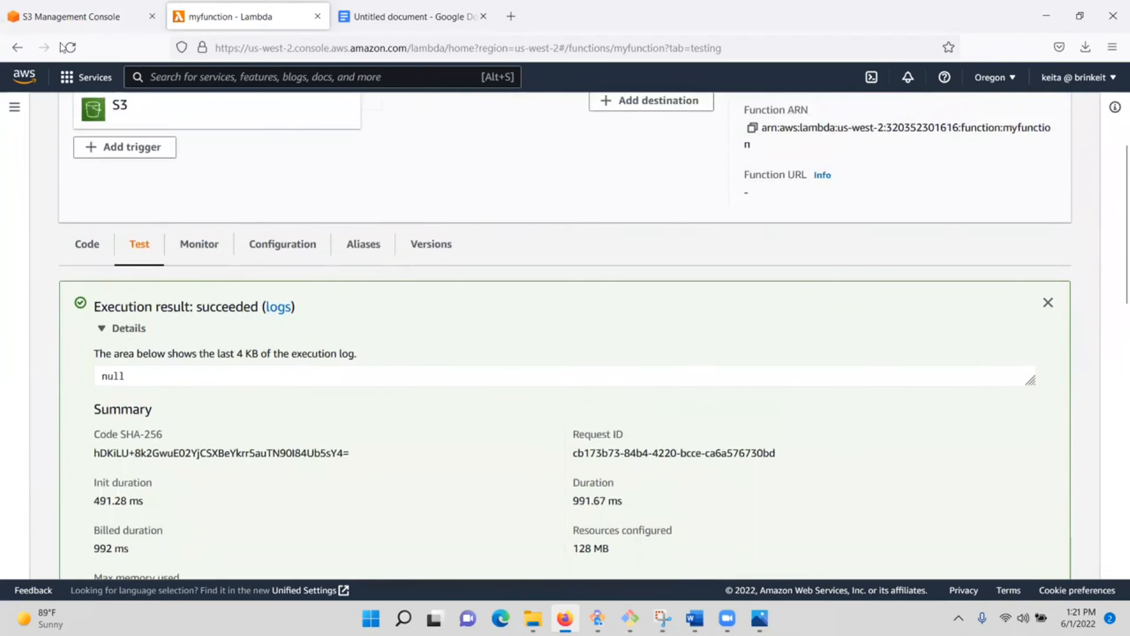
Step: Return to the S3 console and open the imgtest1 bucket's object list
{"action": "left_click", "coordinate": [79, 14]}
{"action": "double_click", "coordinate": [342, 461]}
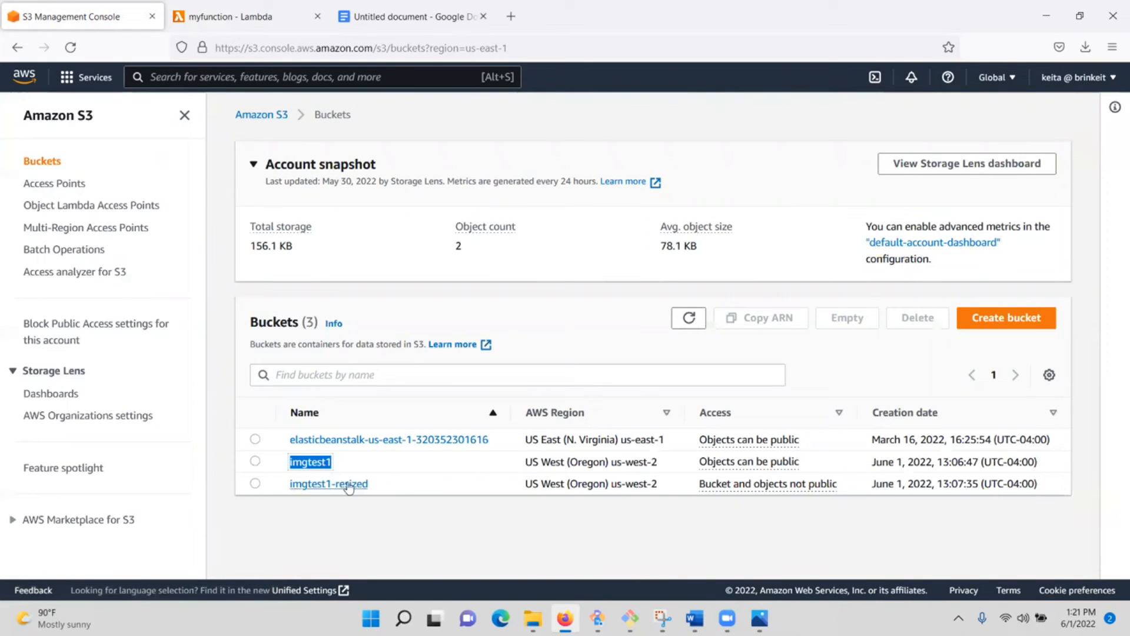
{"action": "left_click", "coordinate": [321, 468]}
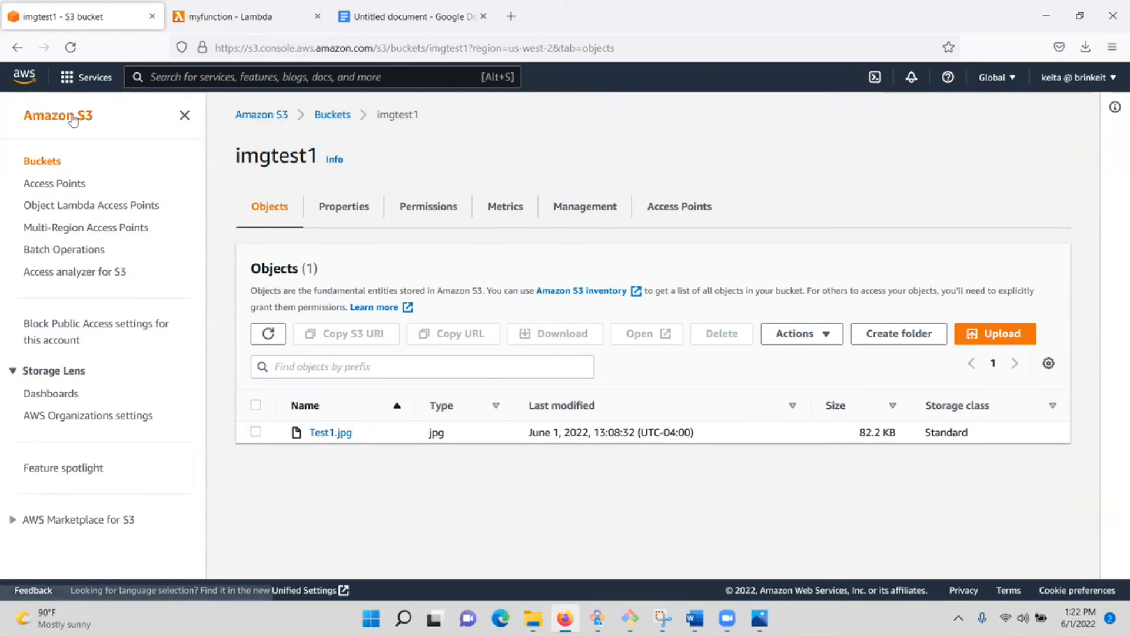
Step: Open the AWS console home in a second browser tab and go to the imgtest1-resized bucket in S3 there
{"action": "right_click", "coordinate": [14, 77]}
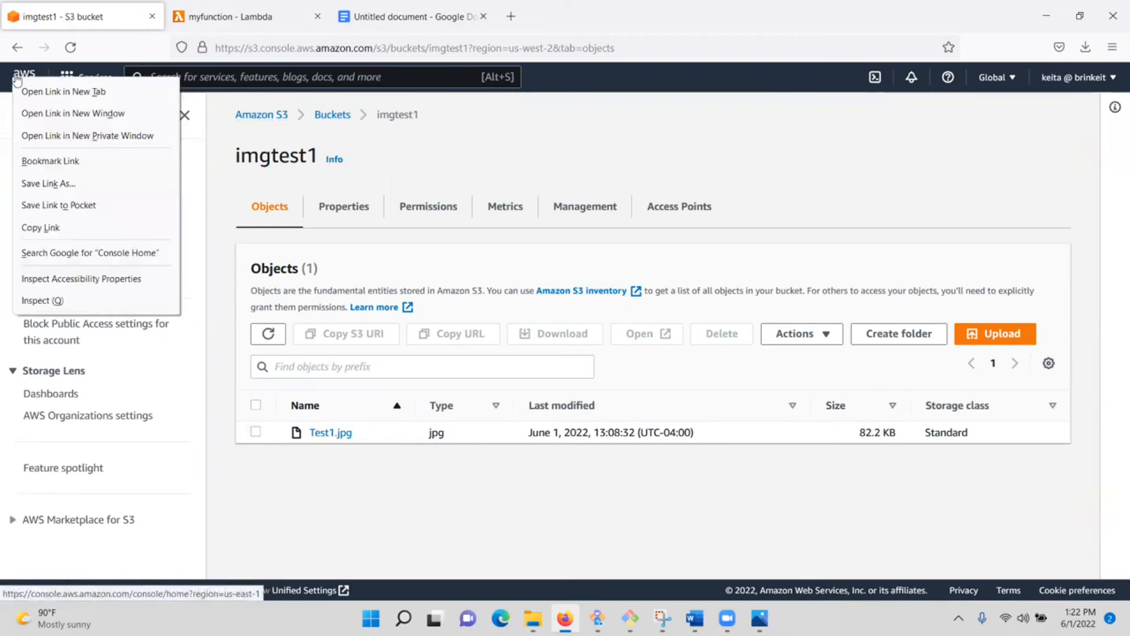
{"action": "left_click", "coordinate": [43, 92]}
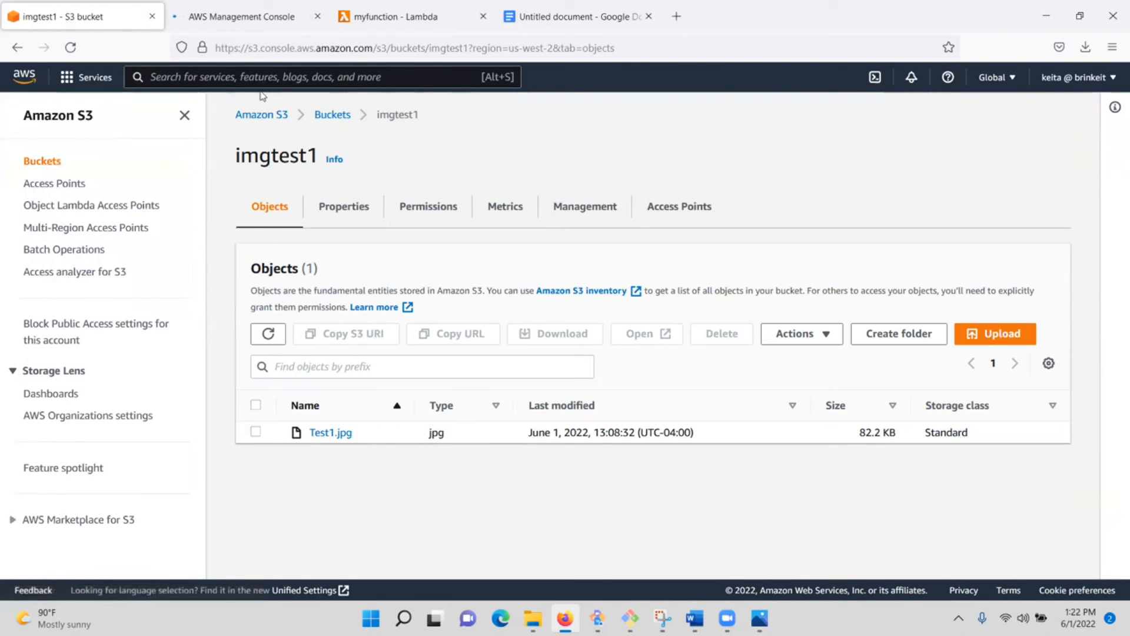
{"action": "left_click", "coordinate": [250, 19]}
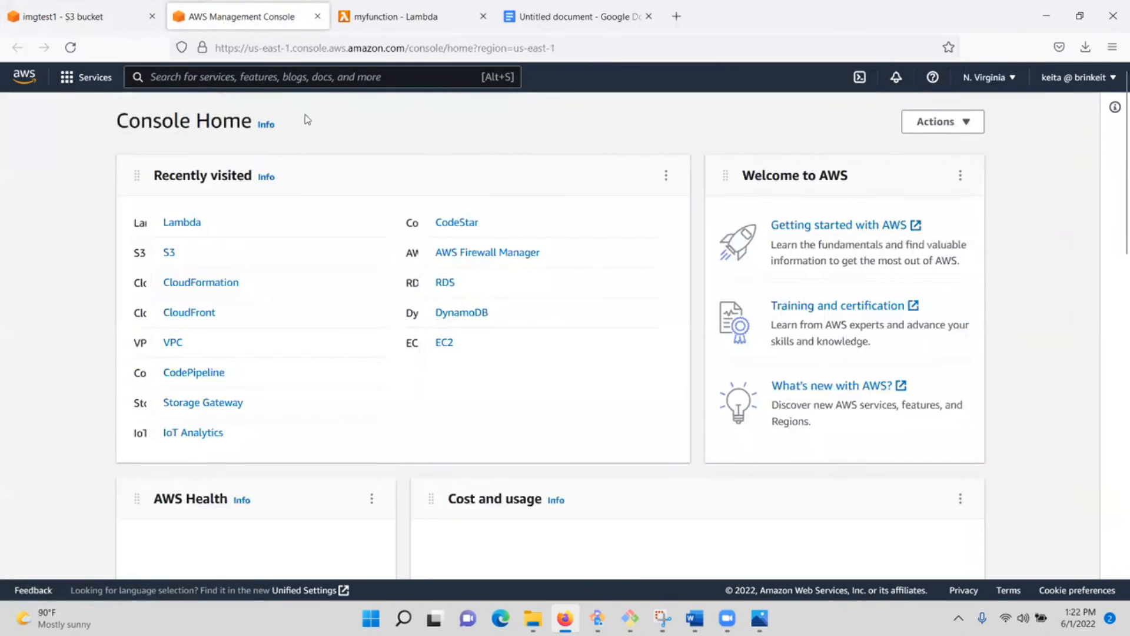
{"action": "left_click", "coordinate": [168, 253]}
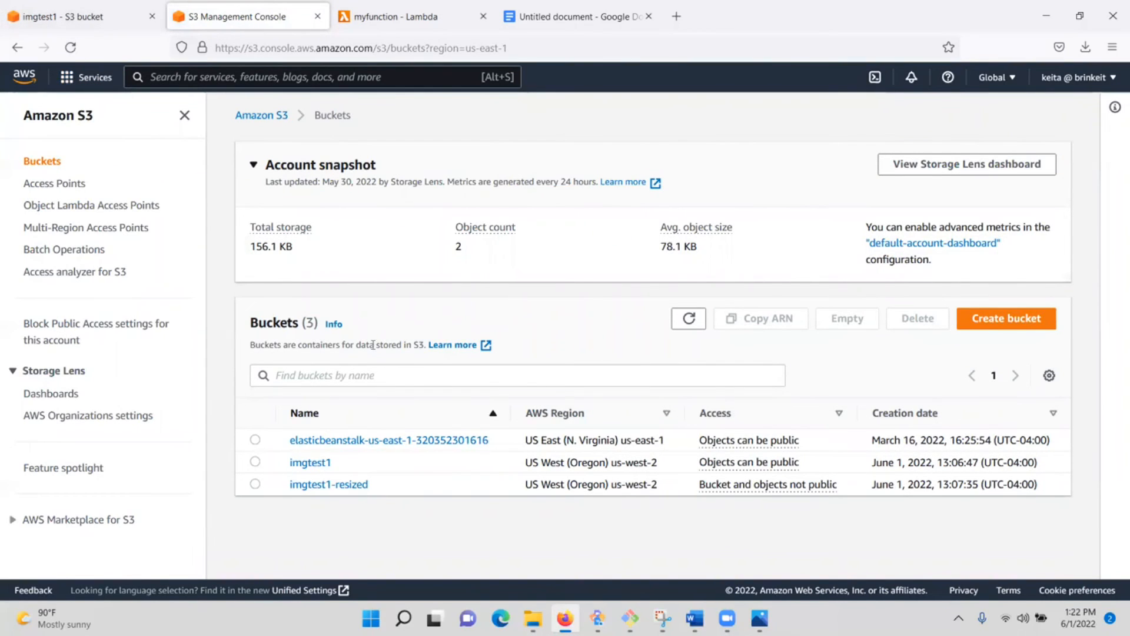
{"action": "left_click", "coordinate": [57, 24]}
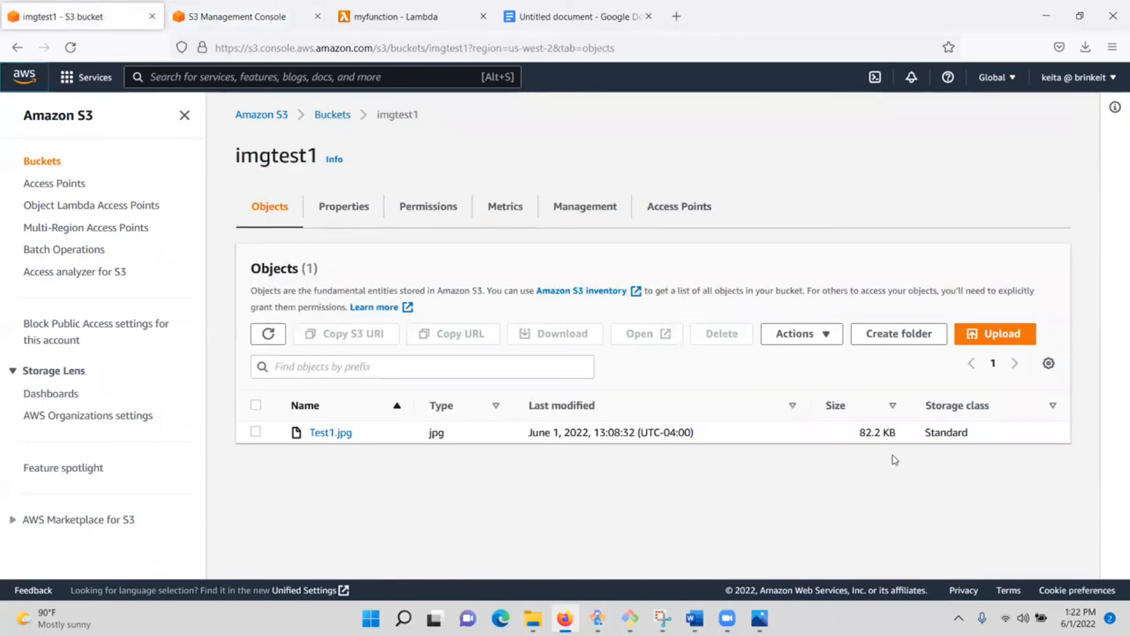
{"action": "left_click", "coordinate": [256, 23]}
{"action": "left_click", "coordinate": [346, 485]}
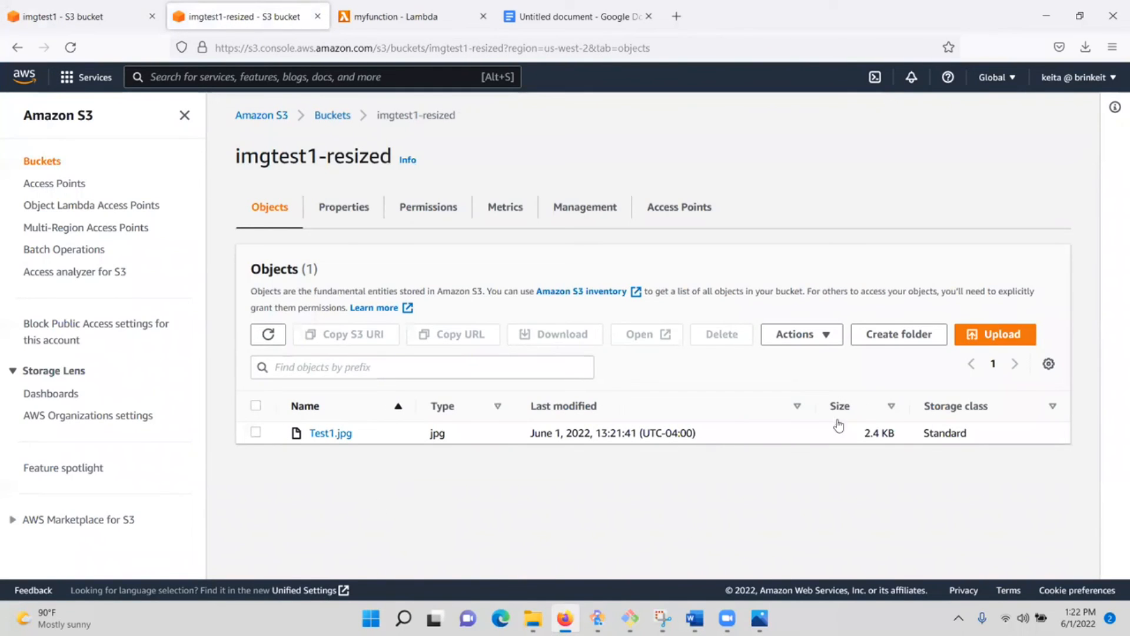
Step: Compare the size of Test1.jpg in imgtest1-resized with the original in imgtest1
{"action": "left_click_drag", "start_coordinate": [849, 441], "coordinate": [923, 441]}
{"action": "left_click", "coordinate": [85, 16]}
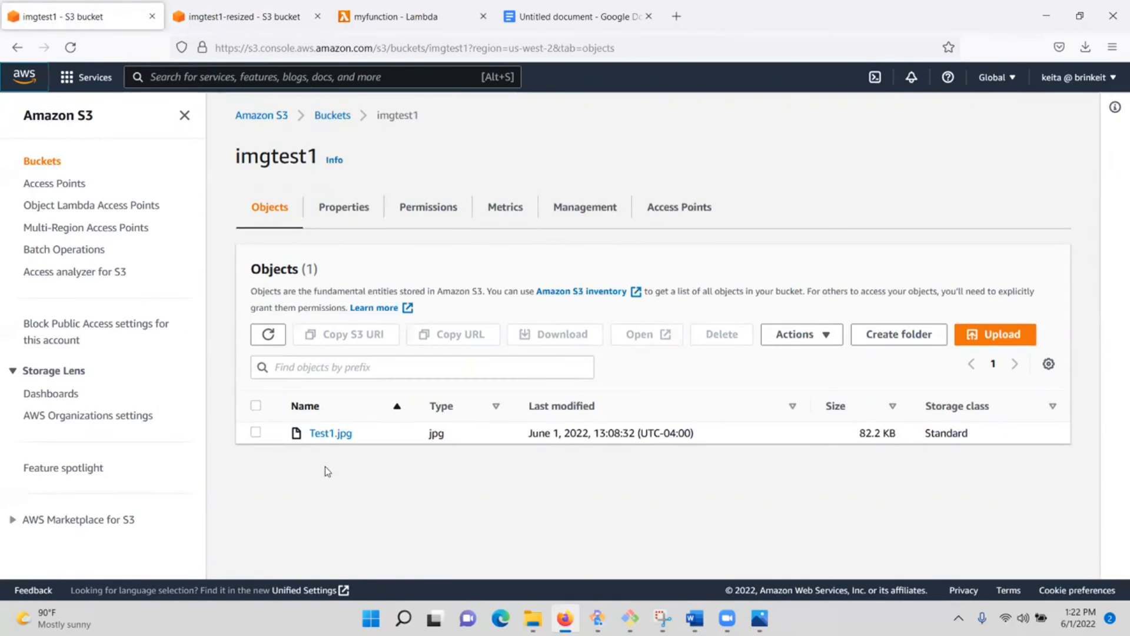
{"action": "key", "text": "ctrl+Tab"}
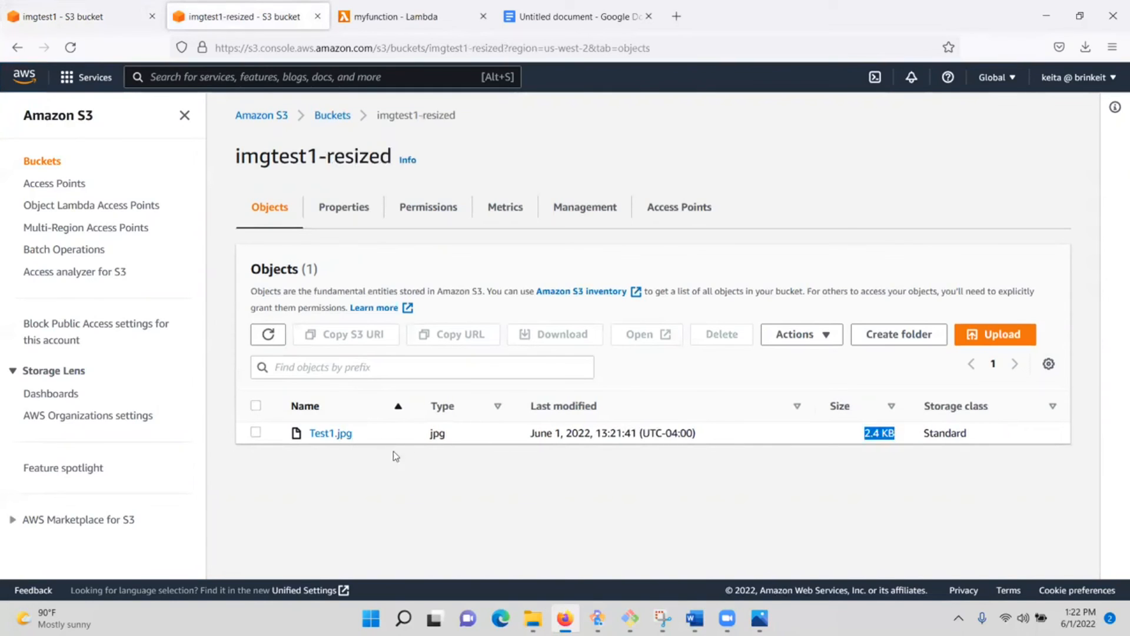
Step: Upload the Test2 image from the Desktop folder to the imgtest1 bucket and close the upload status page
{"action": "left_click", "coordinate": [86, 17]}
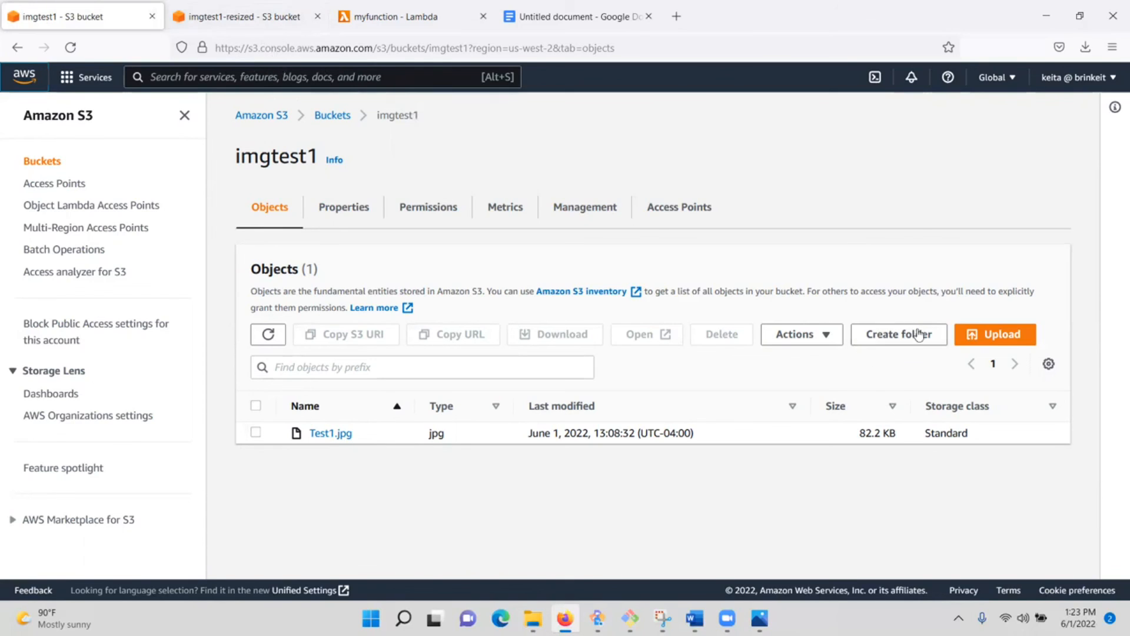
{"action": "left_click", "coordinate": [984, 345]}
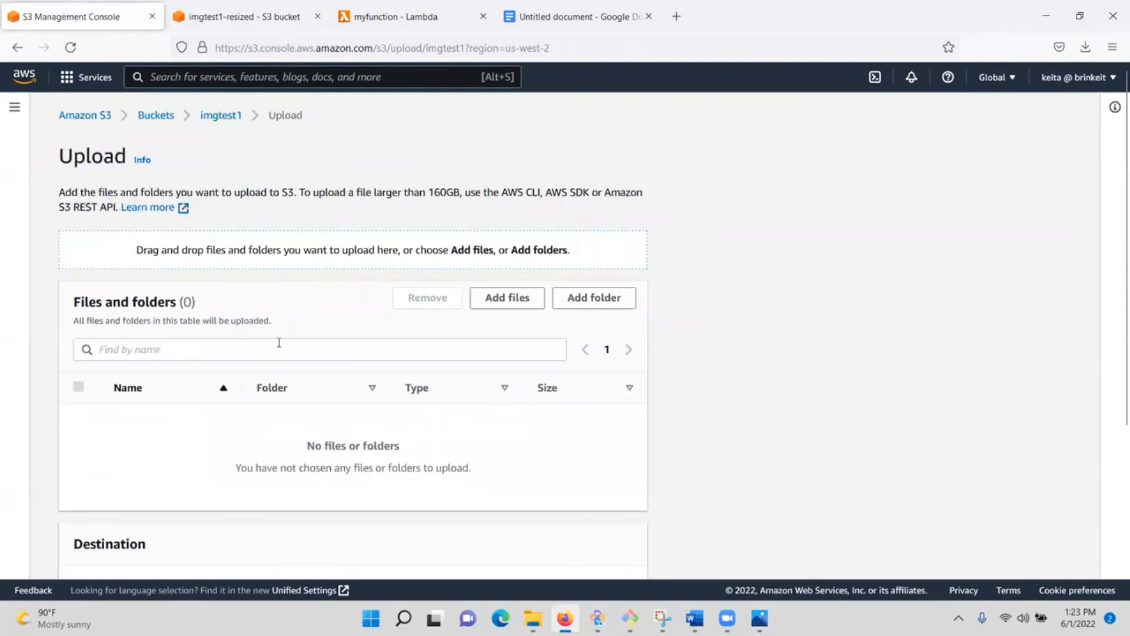
{"action": "left_click", "coordinate": [506, 303]}
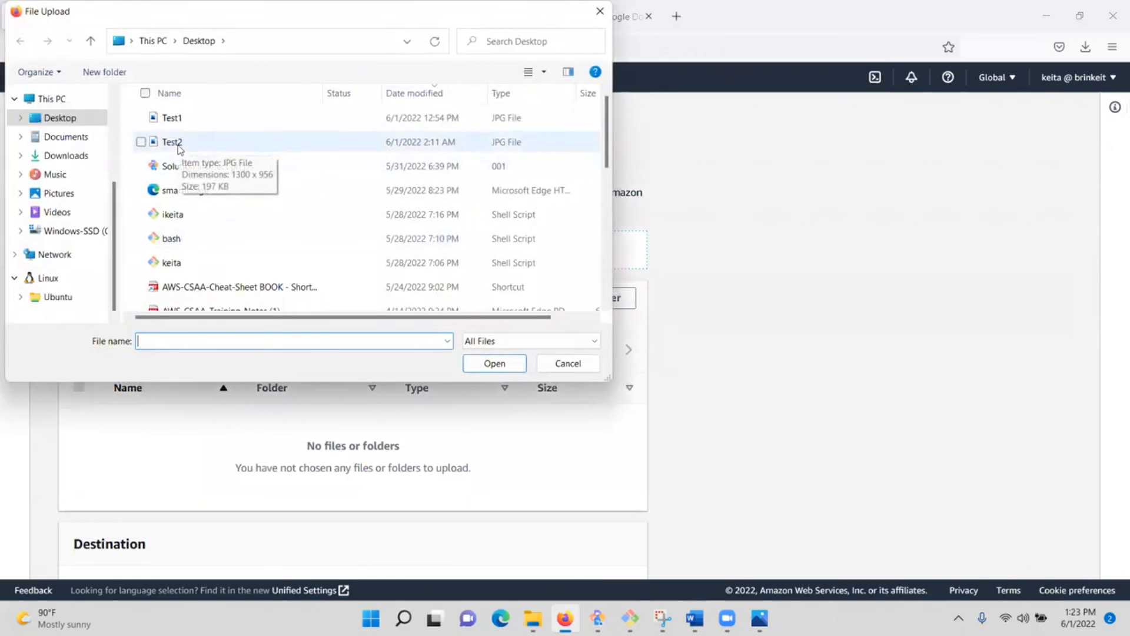
{"action": "left_click", "coordinate": [179, 144]}
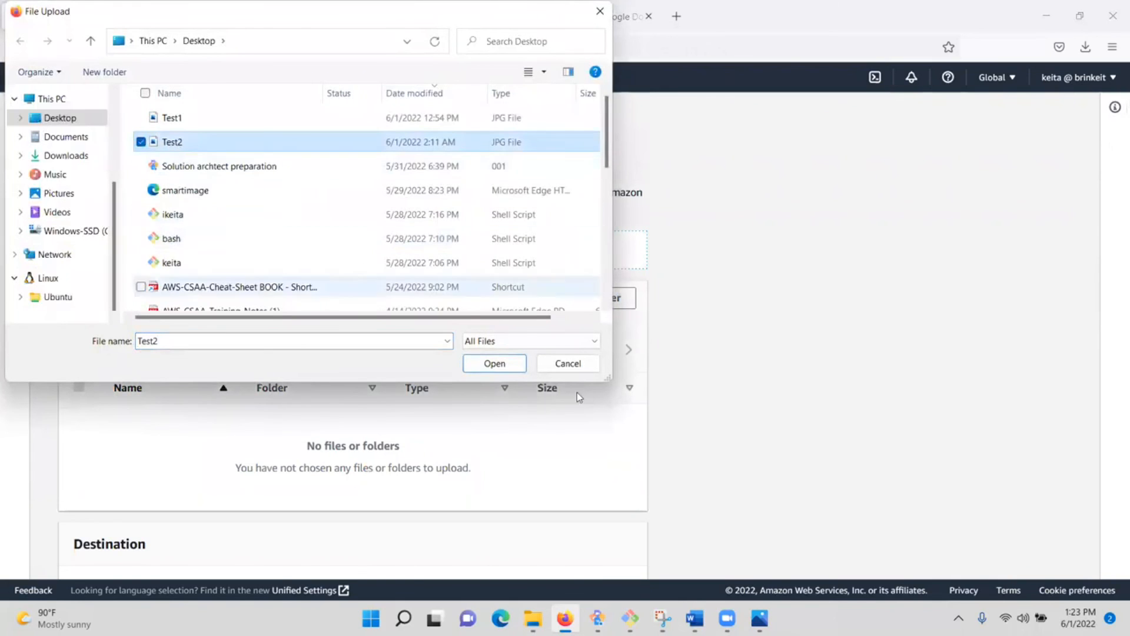
{"action": "left_click", "coordinate": [509, 365]}
{"action": "scroll", "coordinate": [520, 421], "scroll_direction": "down", "scroll_amount": 3}
{"action": "left_click", "coordinate": [619, 551]}
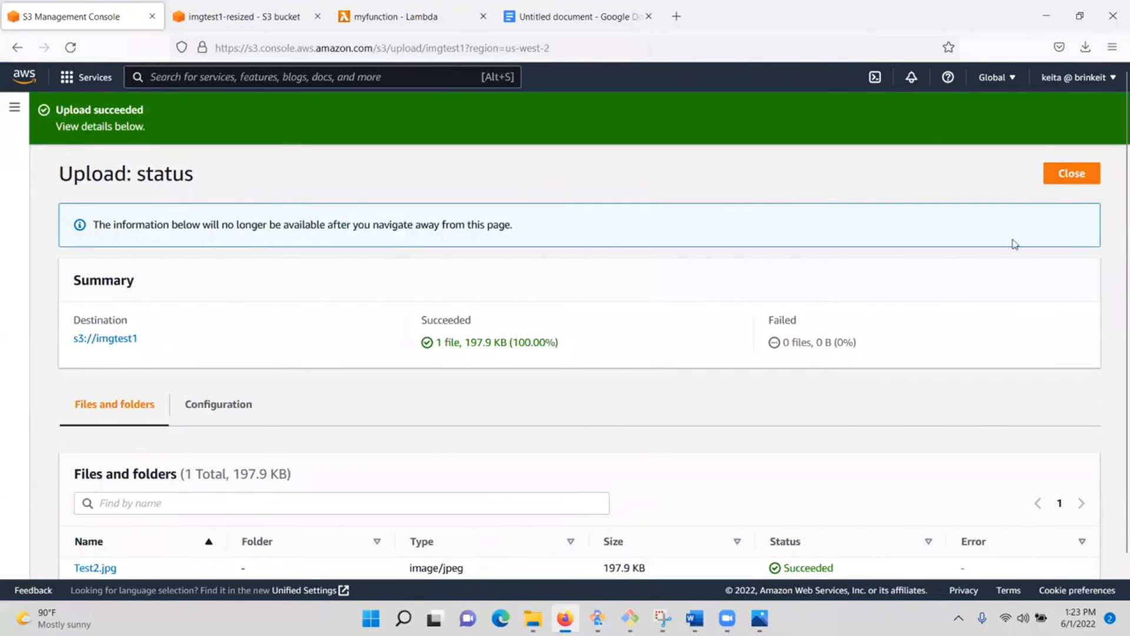
{"action": "left_click", "coordinate": [1074, 173]}
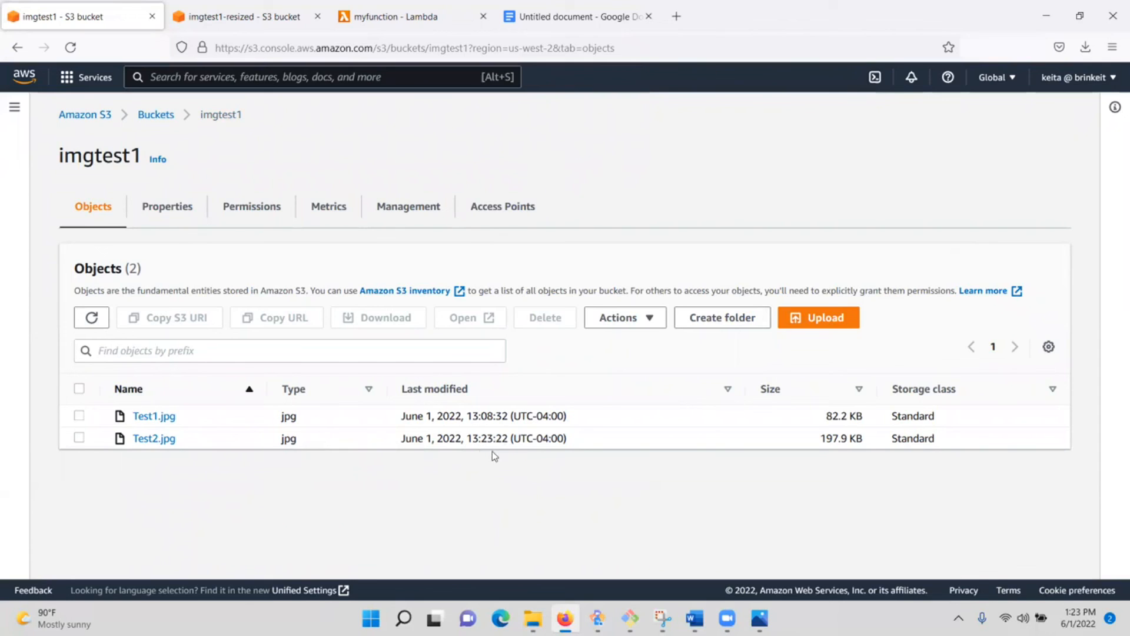
Step: Examine the last modified time of Test2.jpg in the imgtest1 bucket
{"action": "left_click_drag", "start_coordinate": [473, 439], "coordinate": [519, 436]}
{"action": "left_click", "coordinate": [489, 462]}
{"action": "left_click_drag", "start_coordinate": [464, 438], "coordinate": [519, 437]}
{"action": "left_click", "coordinate": [499, 454]}
Step: Check the imgtest1-resized bucket for the resized Test2.jpg, reloading its object list
{"action": "left_click", "coordinate": [205, 19]}
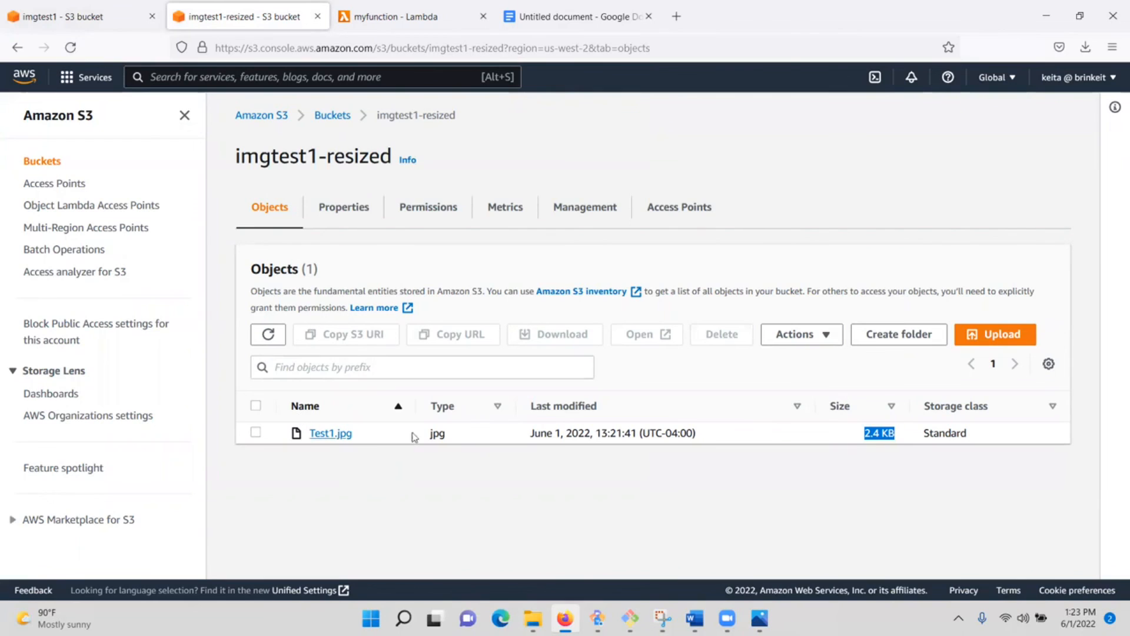
{"action": "left_click", "coordinate": [76, 13]}
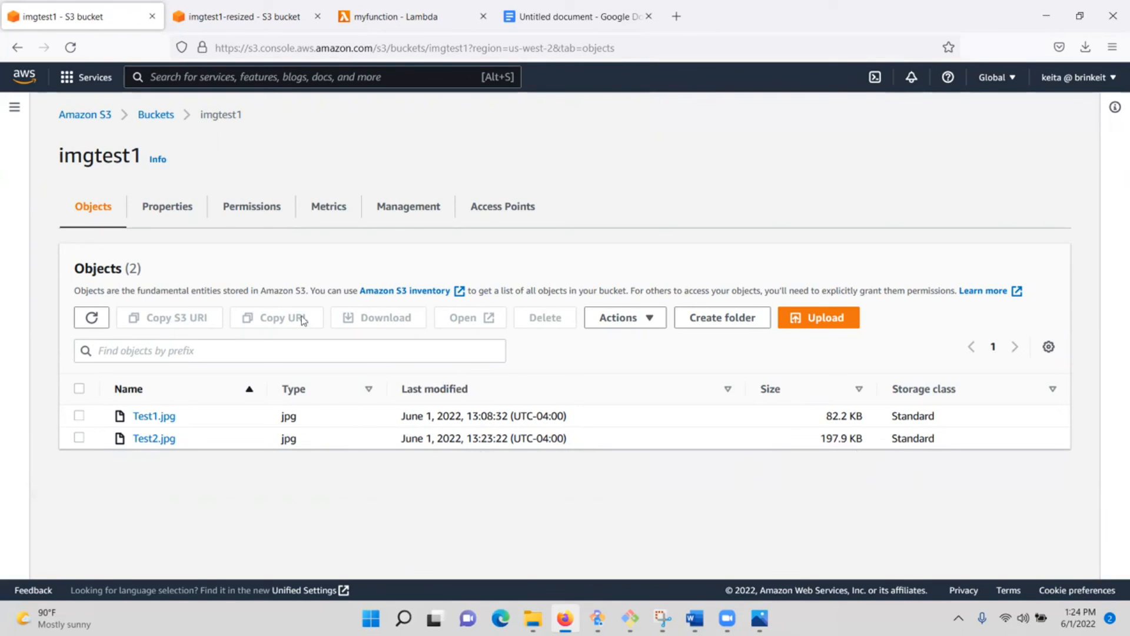
{"action": "left_click", "coordinate": [224, 17]}
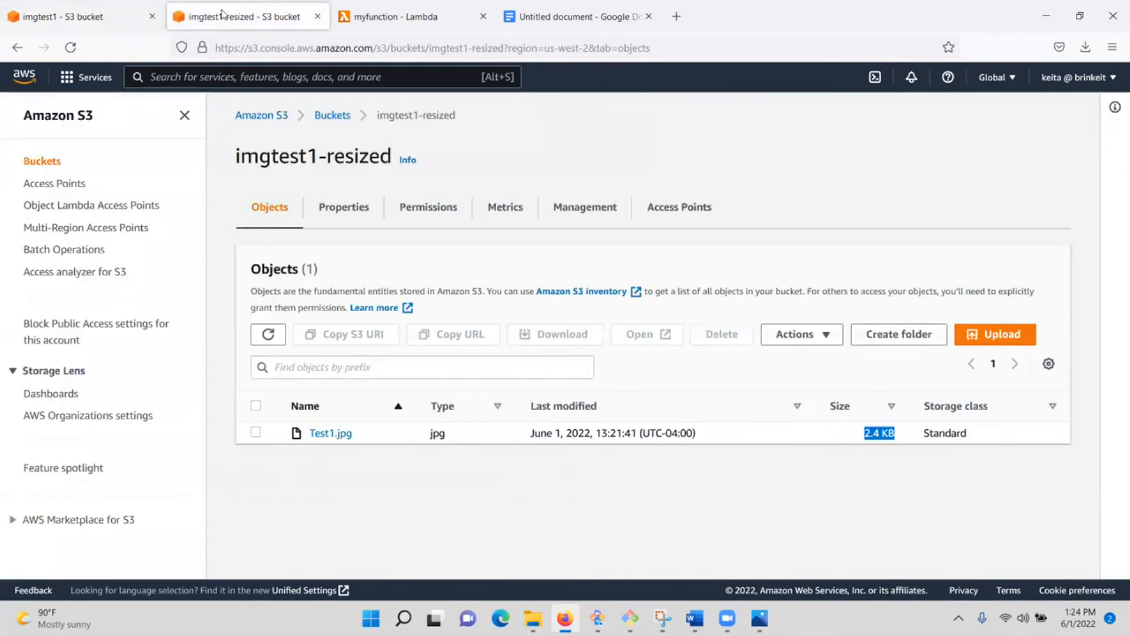
{"action": "left_click", "coordinate": [70, 47]}
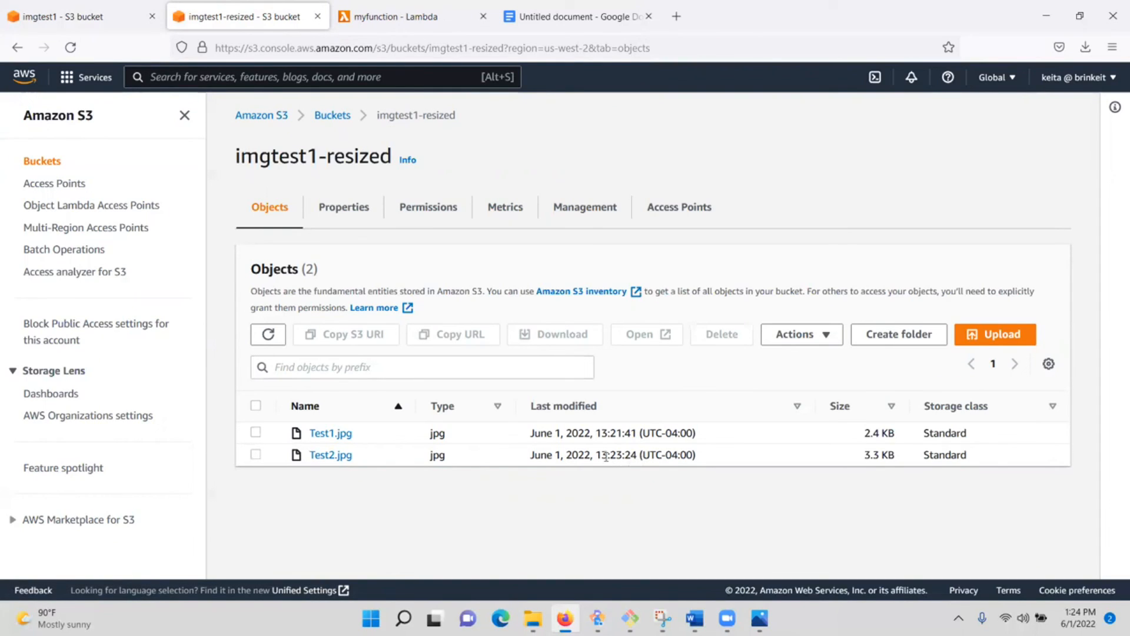
Step: Compare the last modified times of Test2.jpg in the imgtest1-resized and imgtest1 buckets
{"action": "left_click_drag", "start_coordinate": [597, 454], "coordinate": [638, 454]}
{"action": "left_click", "coordinate": [89, 17]}
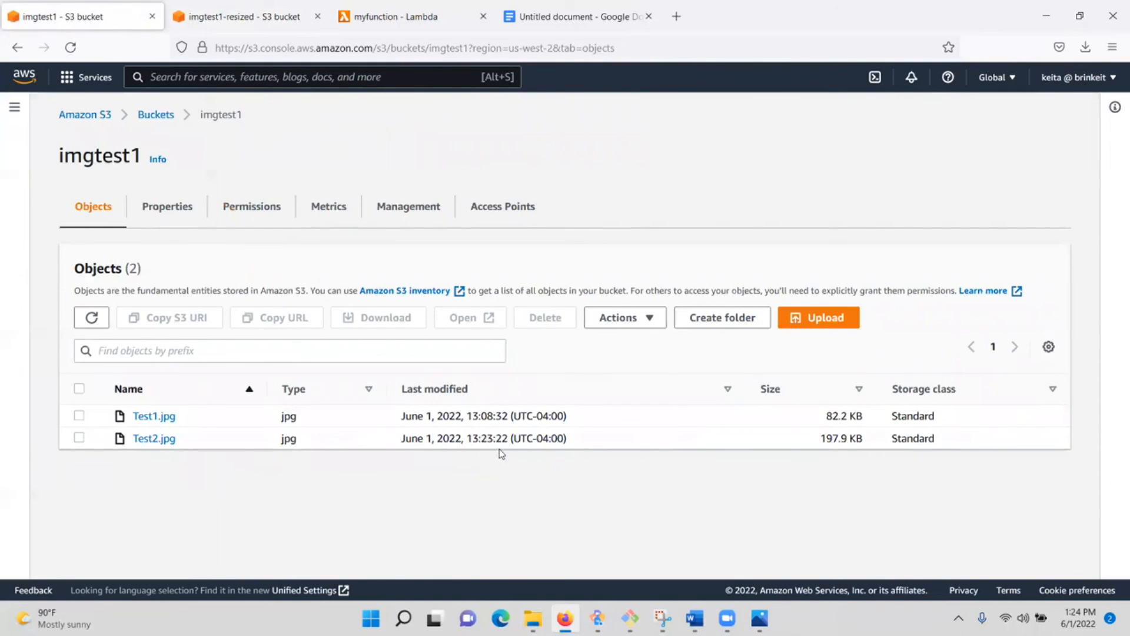
{"action": "left_click_drag", "start_coordinate": [468, 442], "coordinate": [514, 442]}
{"action": "left_click", "coordinate": [179, 19]}
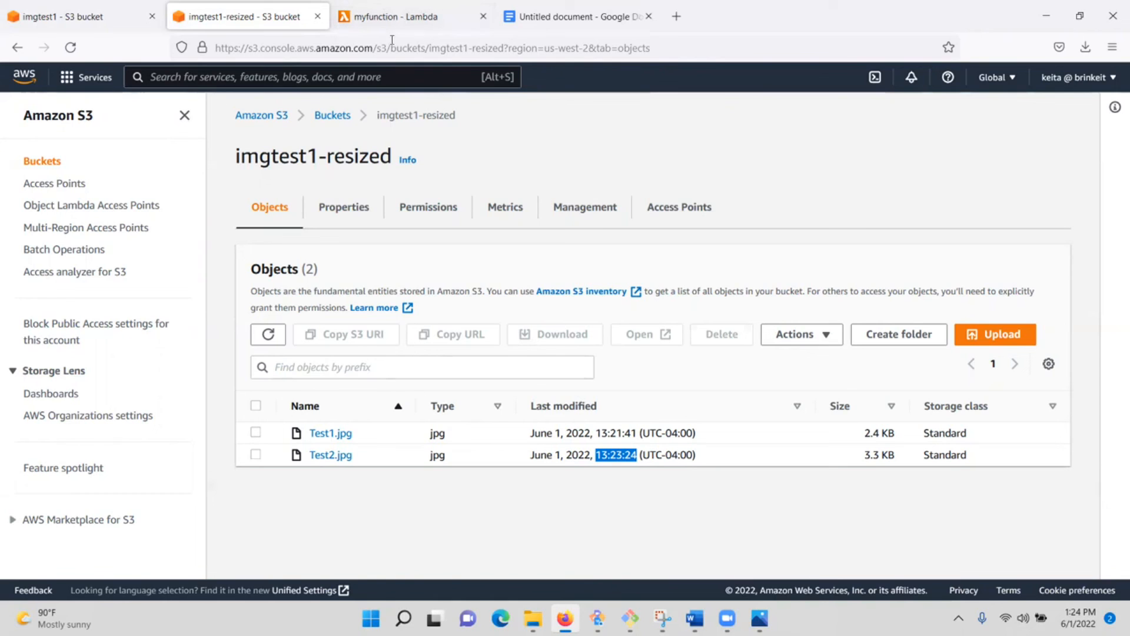
Step: In the Google Docs checklist, mark the item about uploading a second image into imgtest1 as done and review the list
{"action": "left_click", "coordinate": [574, 16]}
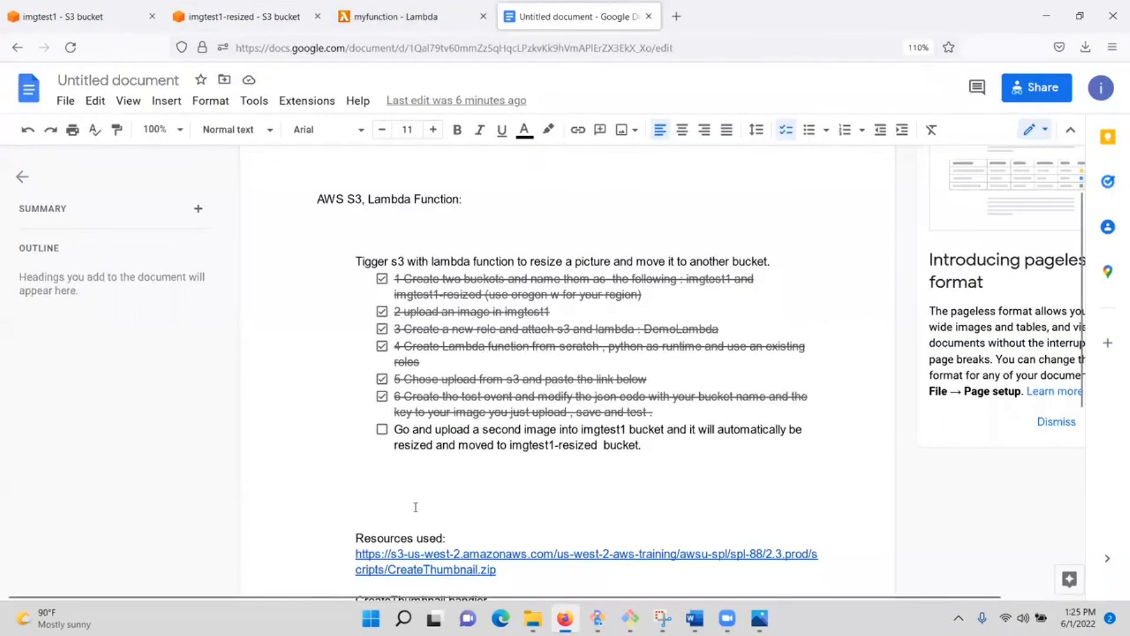
{"action": "scroll", "coordinate": [415, 507], "scroll_direction": "down", "scroll_amount": 3}
{"action": "left_click", "coordinate": [383, 282]}
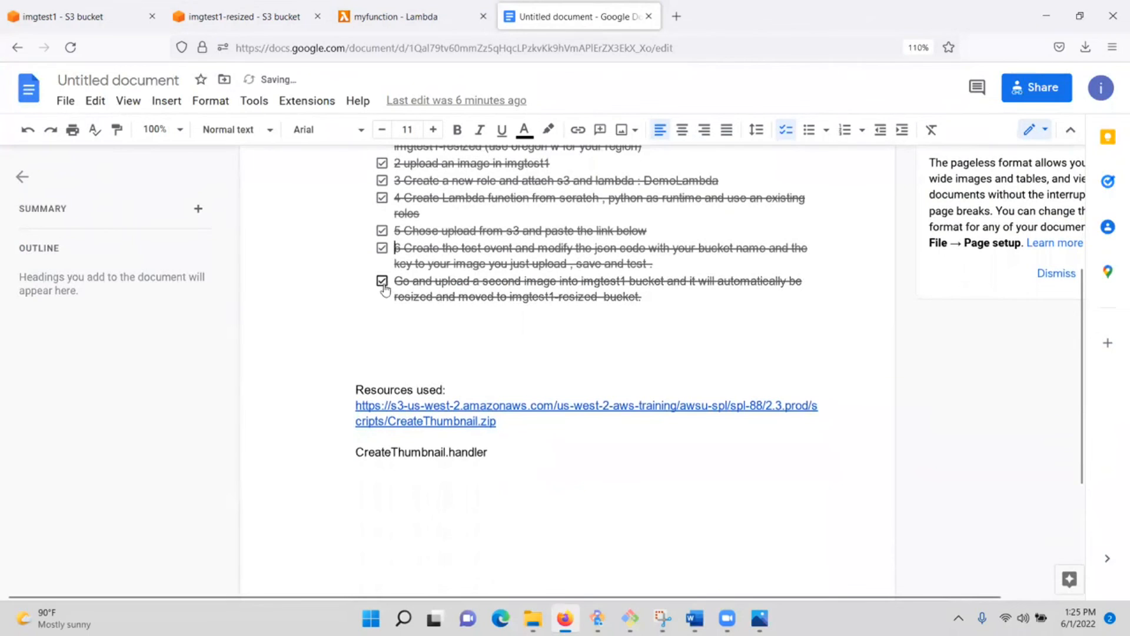
{"action": "scroll", "coordinate": [515, 386], "scroll_direction": "down", "scroll_amount": 1}
{"action": "scroll", "coordinate": [506, 394], "scroll_direction": "up", "scroll_amount": 5}
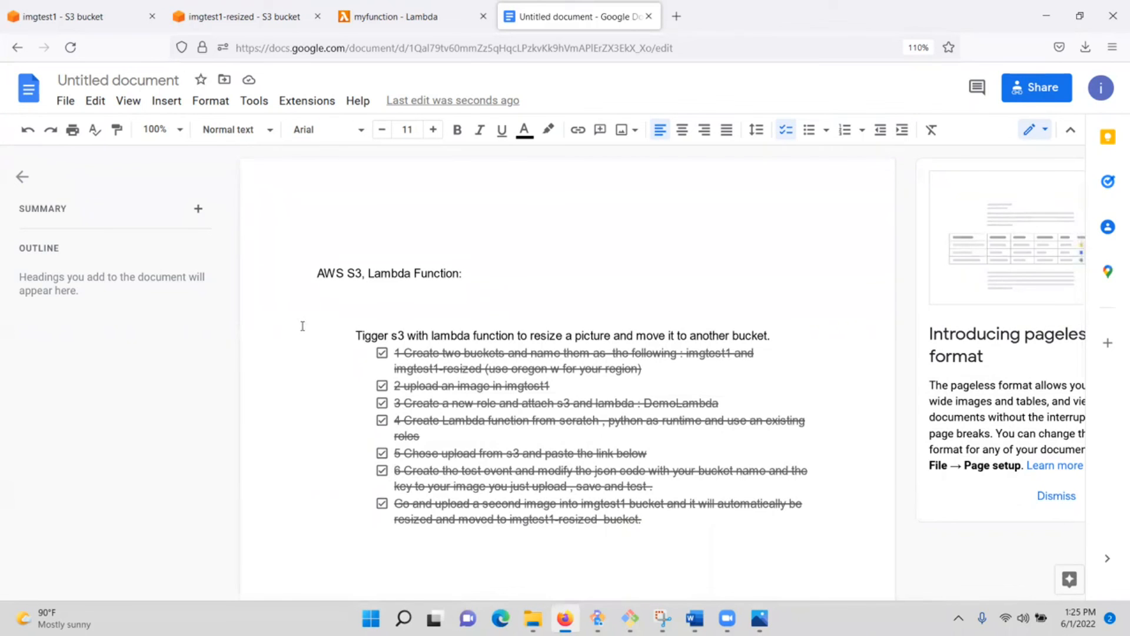
Step: Switch back to the S3 console and go from the imgtest1 bucket to the list of all buckets
{"action": "left_click", "coordinate": [35, 11]}
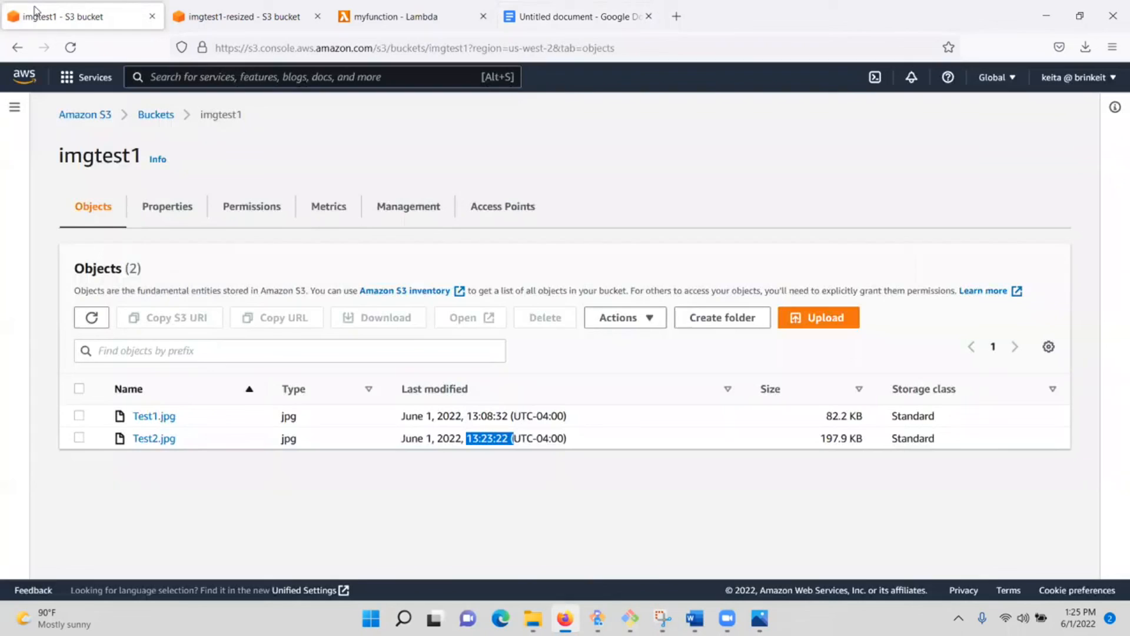
{"action": "left_click", "coordinate": [143, 116]}
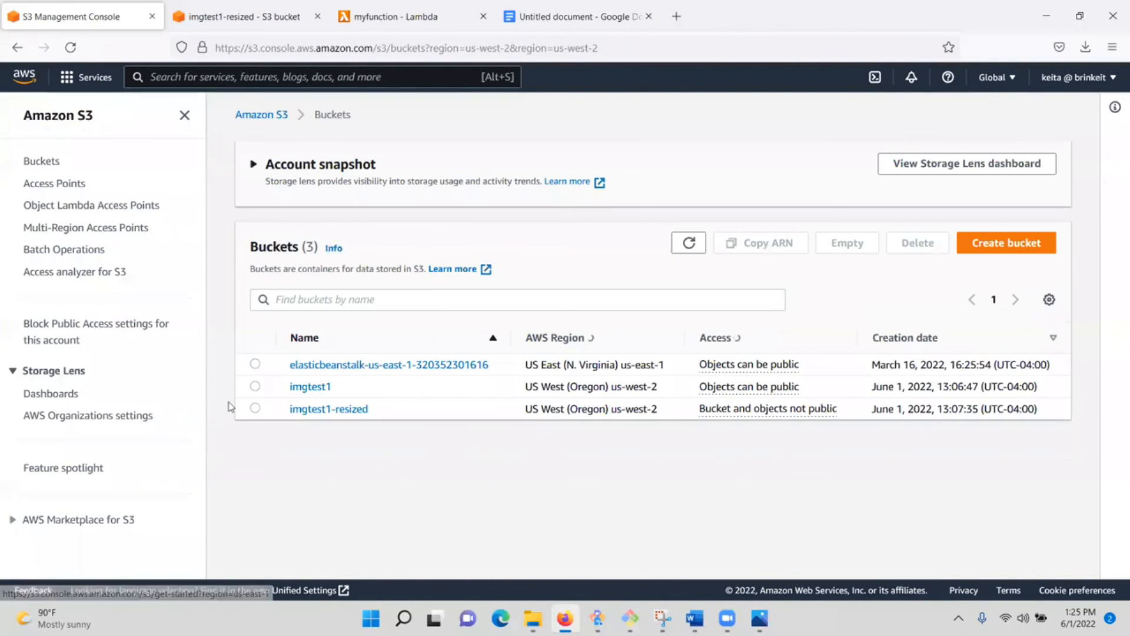